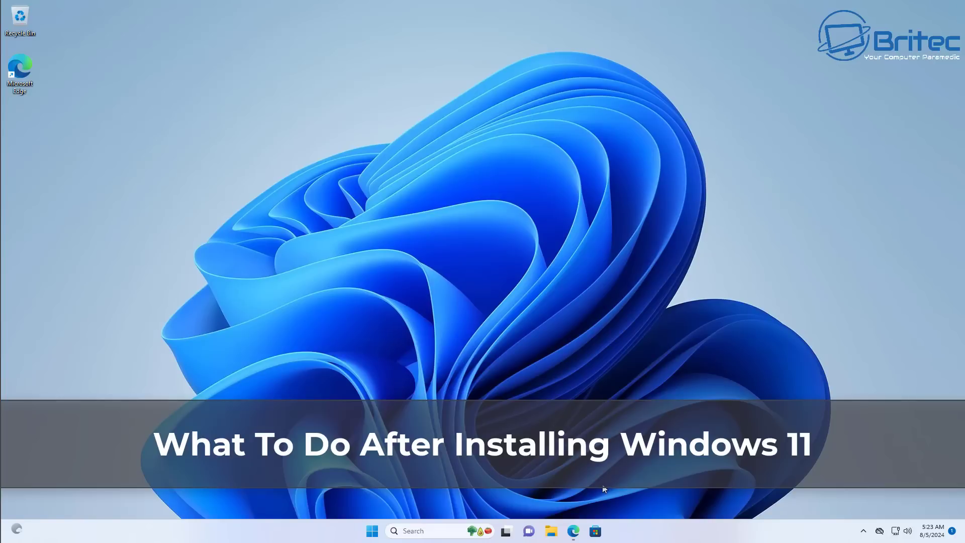
# Look through the full list of installed apps in the Start menu and close it.
pyautogui.click(372, 529)
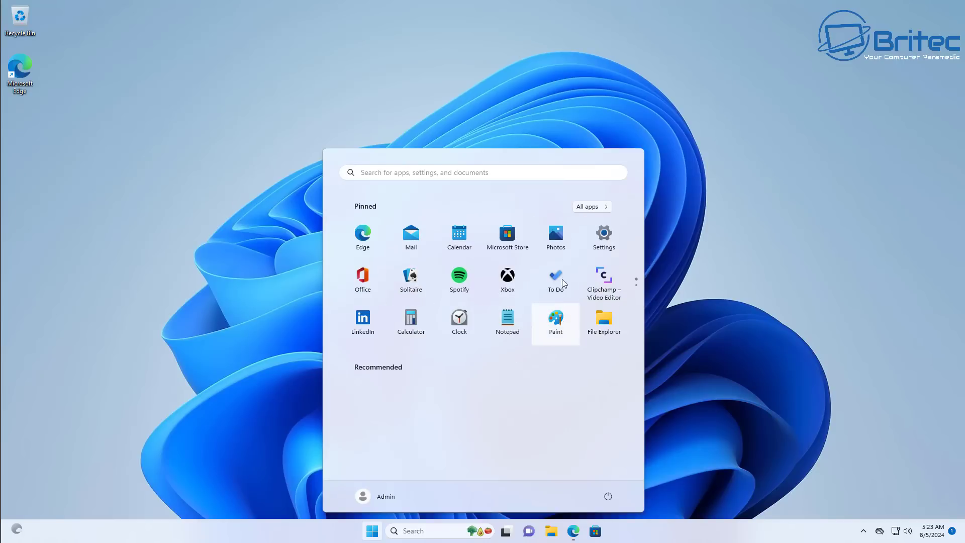
pyautogui.click(596, 206)
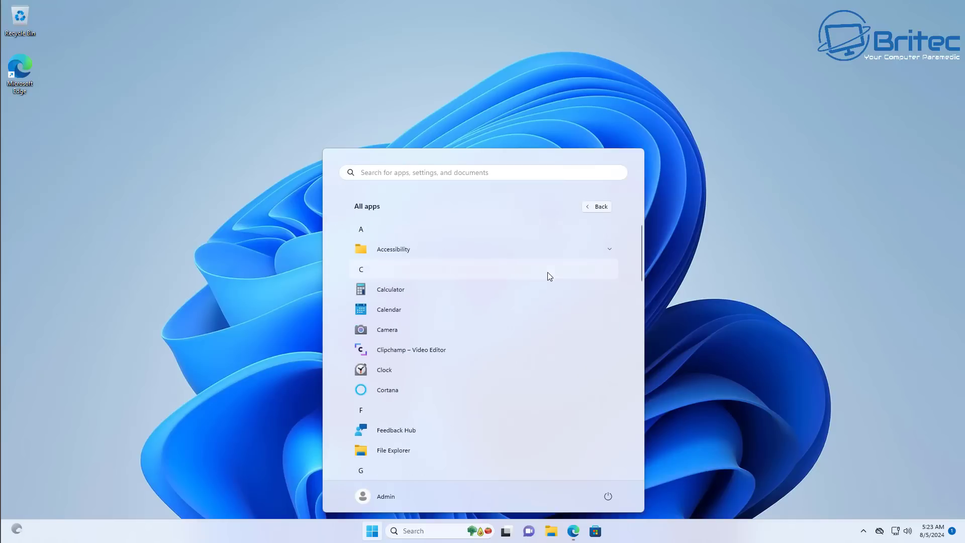
pyautogui.scroll(-5, 541, 280)
pyautogui.scroll(-10, 539, 287)
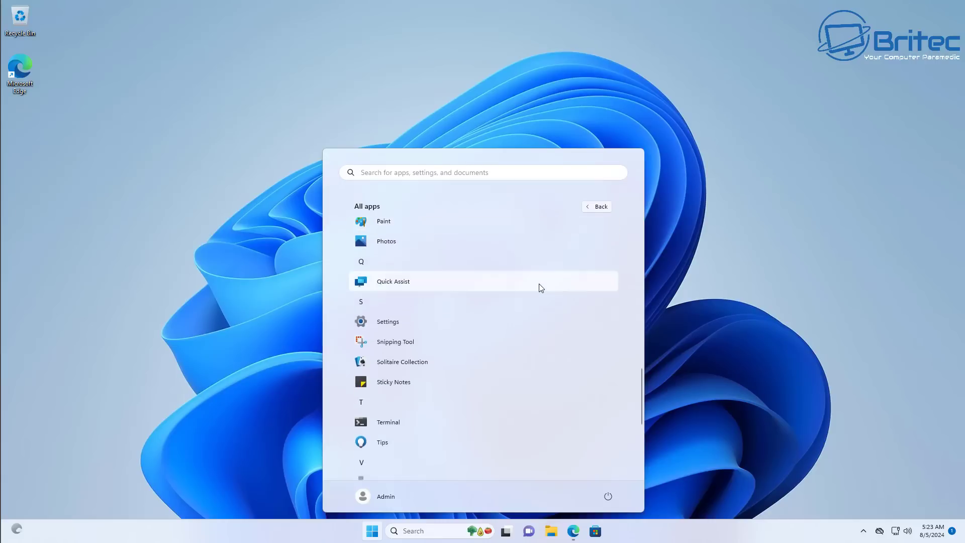
pyautogui.click(755, 315)
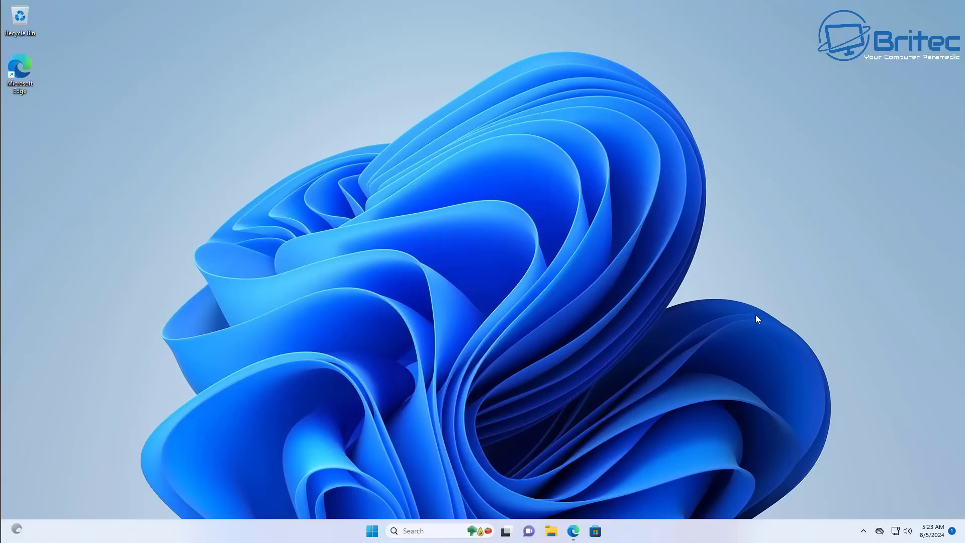
# Open the Privacy & security page of Windows Settings and look through its permission categories.
pyautogui.click(372, 530)
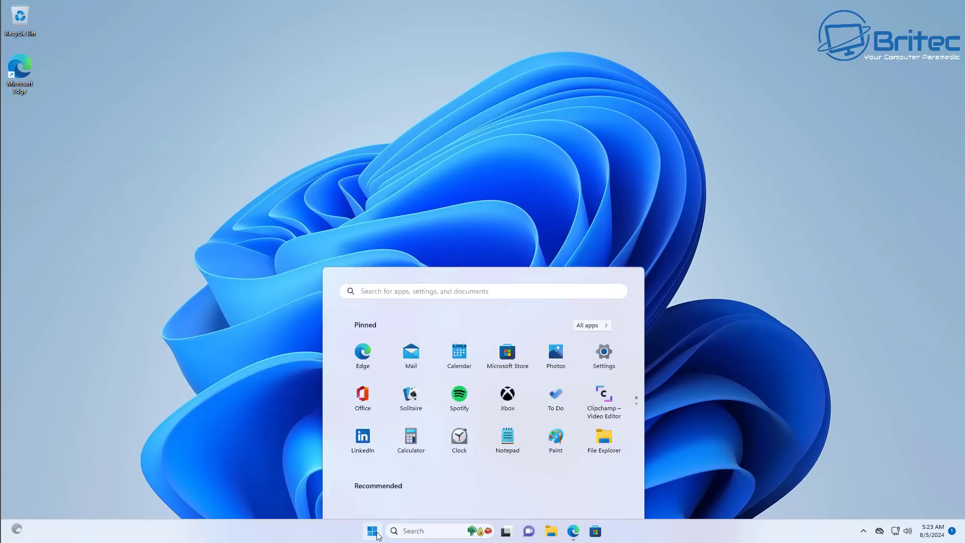
pyautogui.click(616, 243)
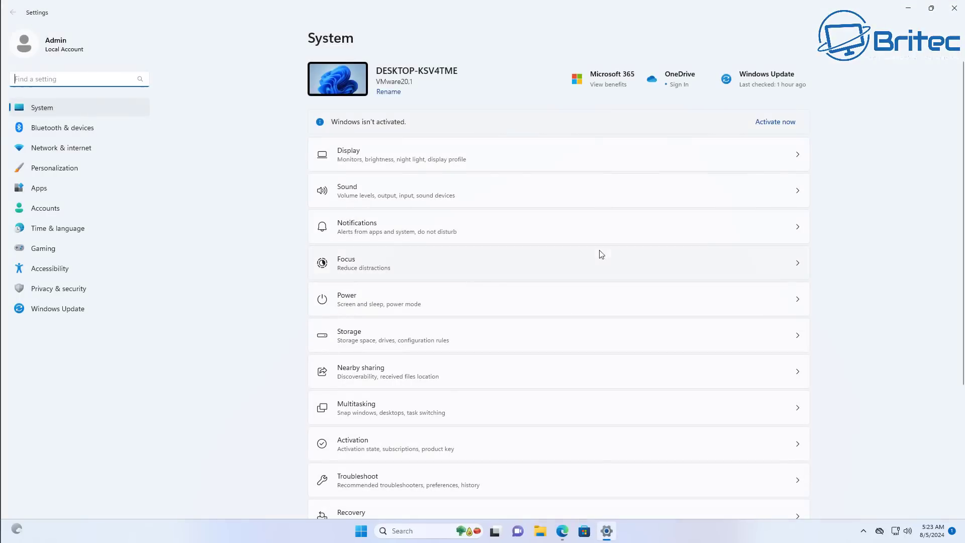
pyautogui.click(53, 288)
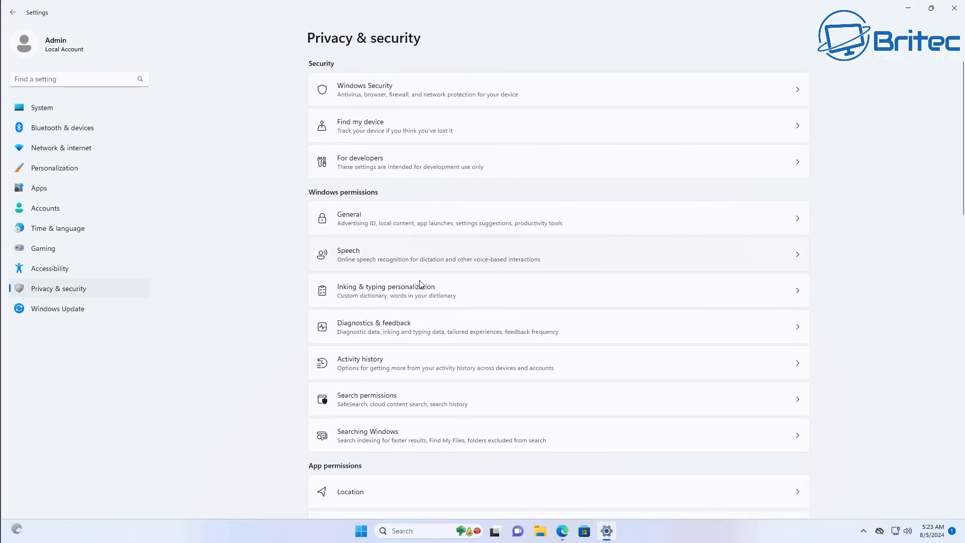
pyautogui.scroll(-4, 420, 284)
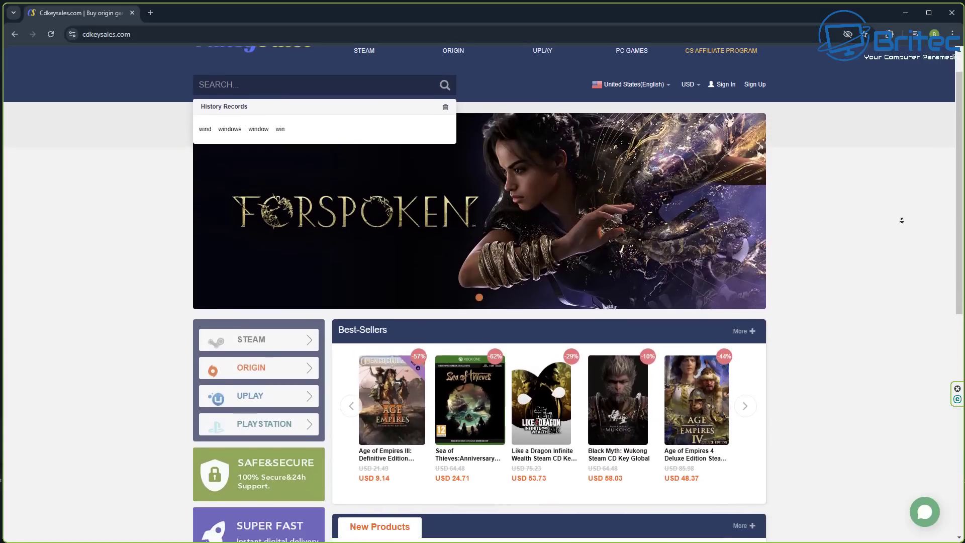
# Browse the Cdkeysales.com home page and its search results for "windows" to examine the offered licence keys and prices.
pyautogui.scroll(-2, 901, 220)
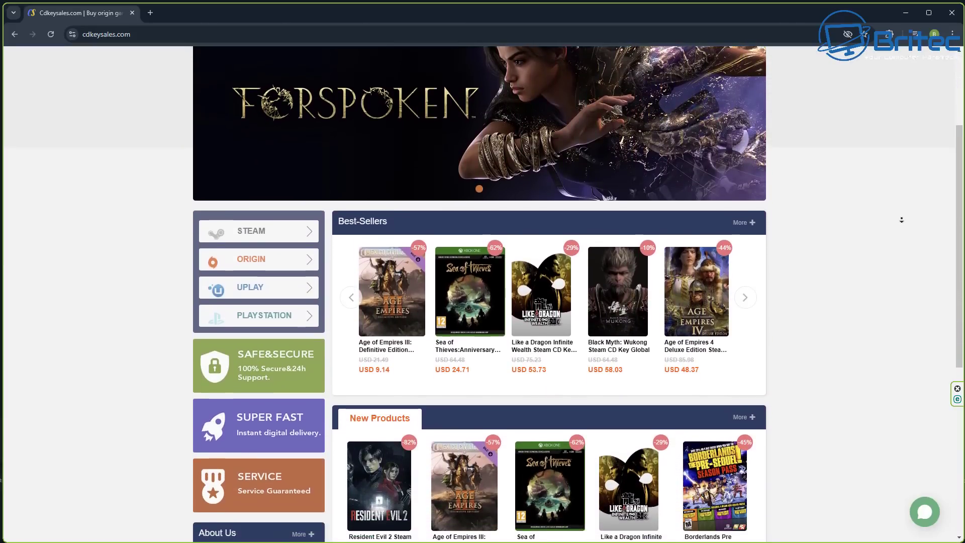
pyautogui.scroll(-2, 901, 220)
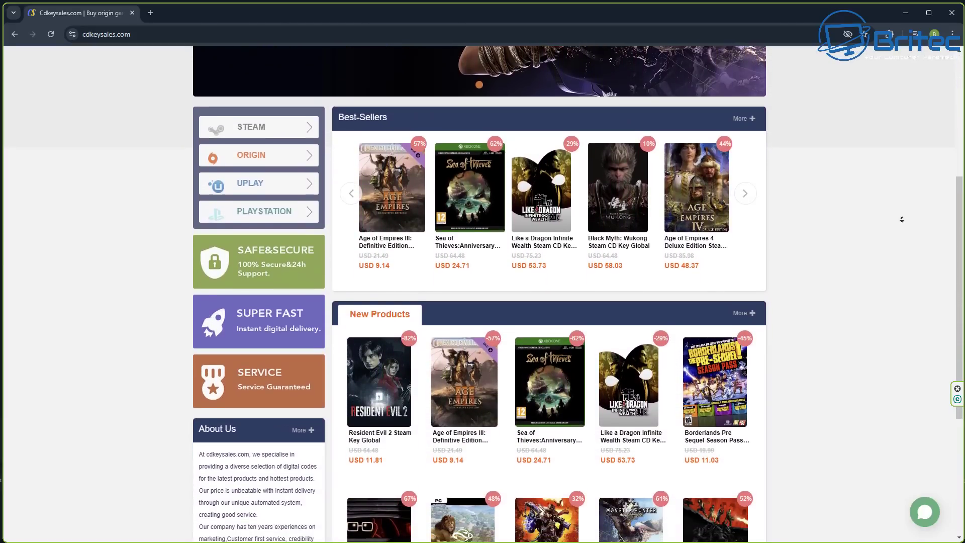
pyautogui.scroll(-2, 901, 219)
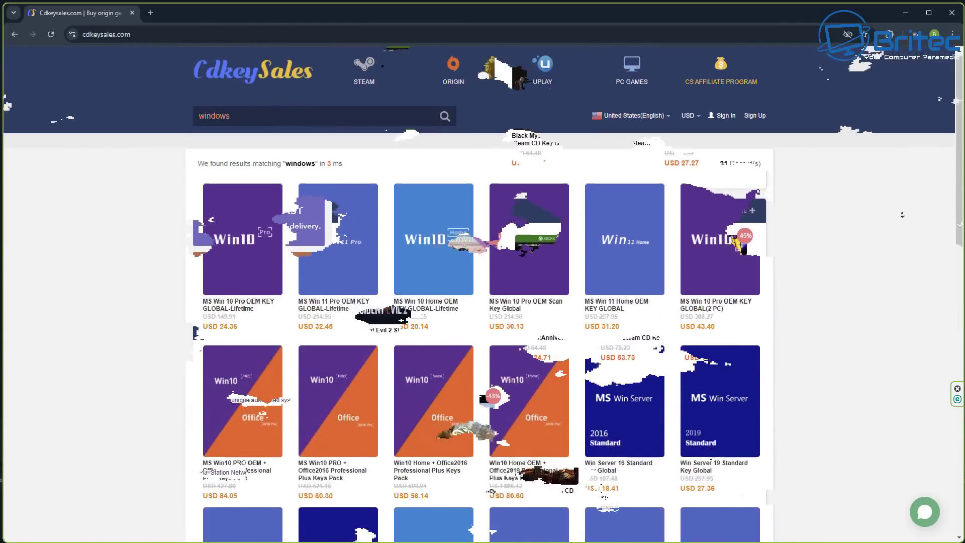
pyautogui.scroll(-1, 901, 215)
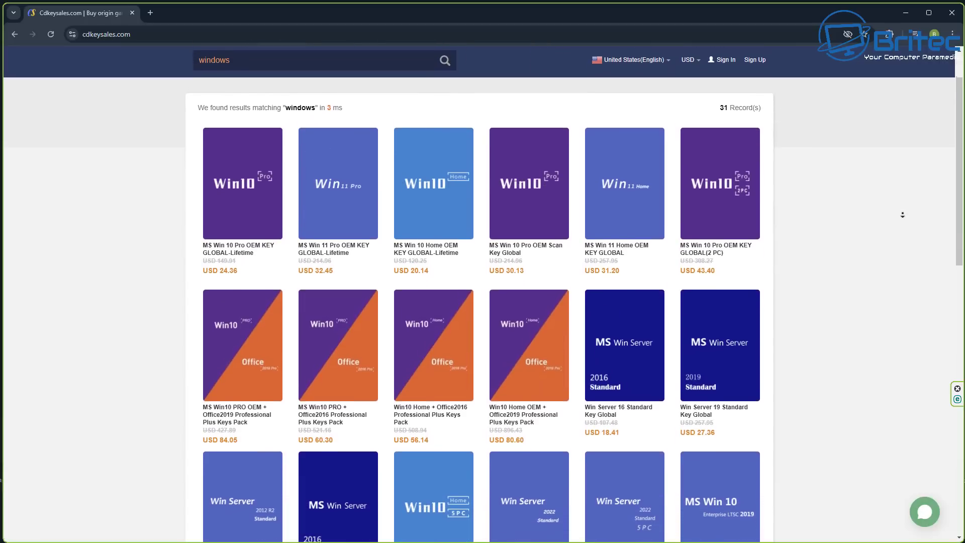
pyautogui.scroll(-1, 902, 215)
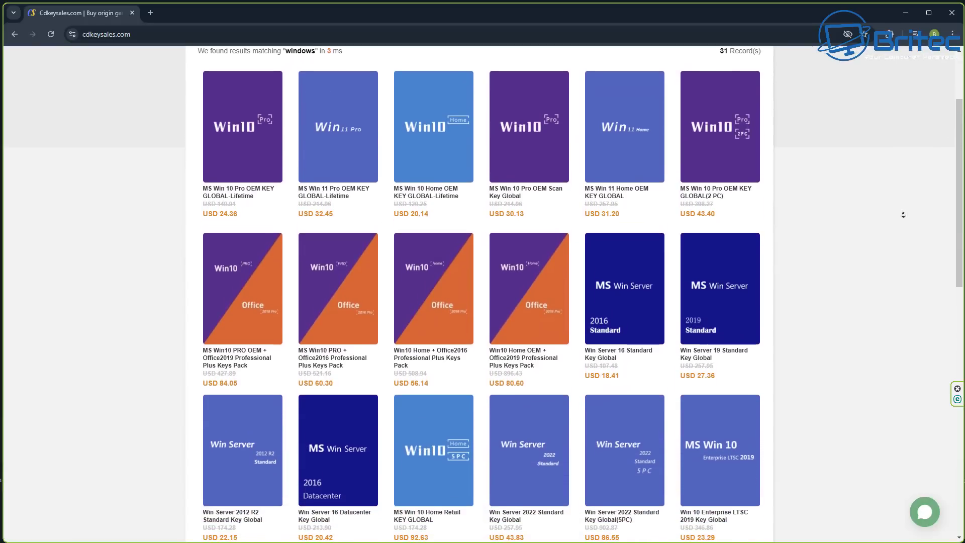
pyautogui.scroll(-1, 903, 214)
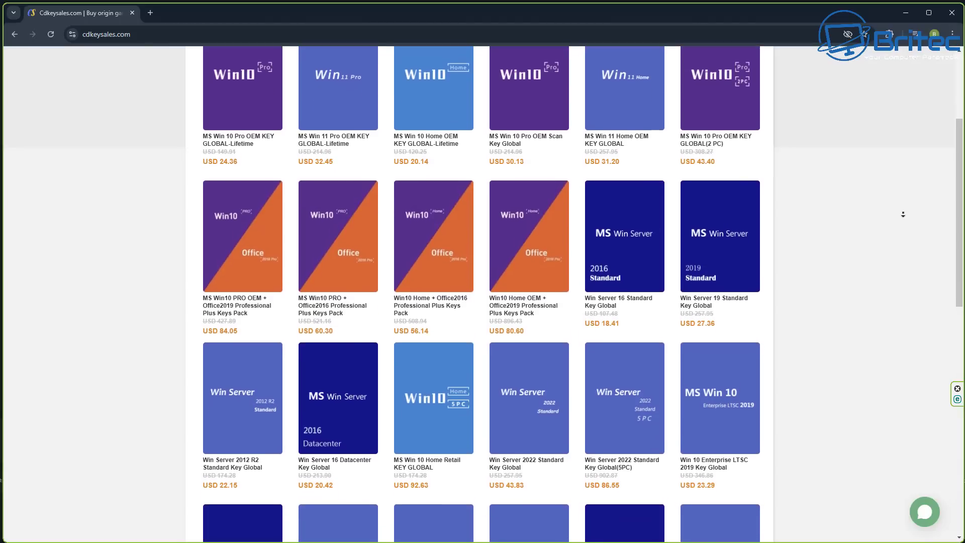
pyautogui.scroll(-1, 903, 215)
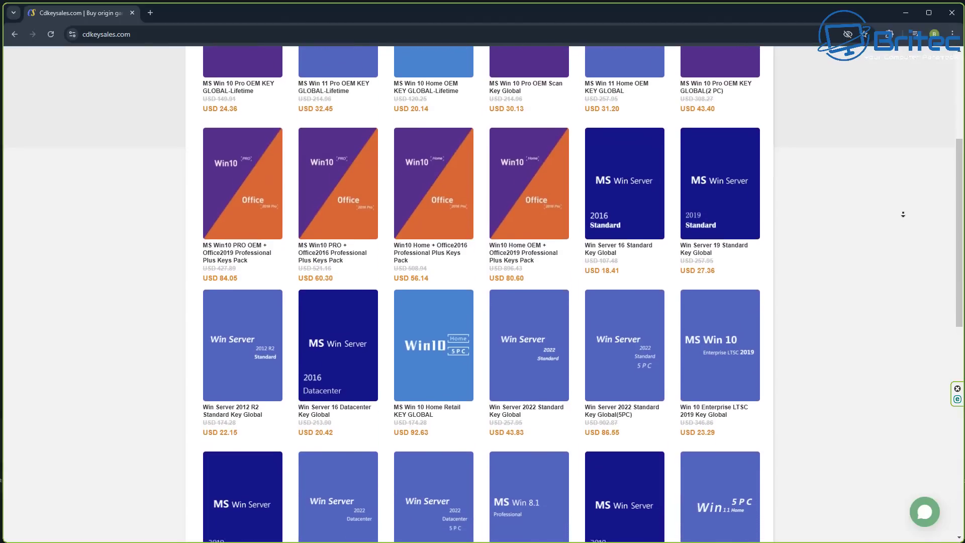
pyautogui.scroll(-1, 903, 214)
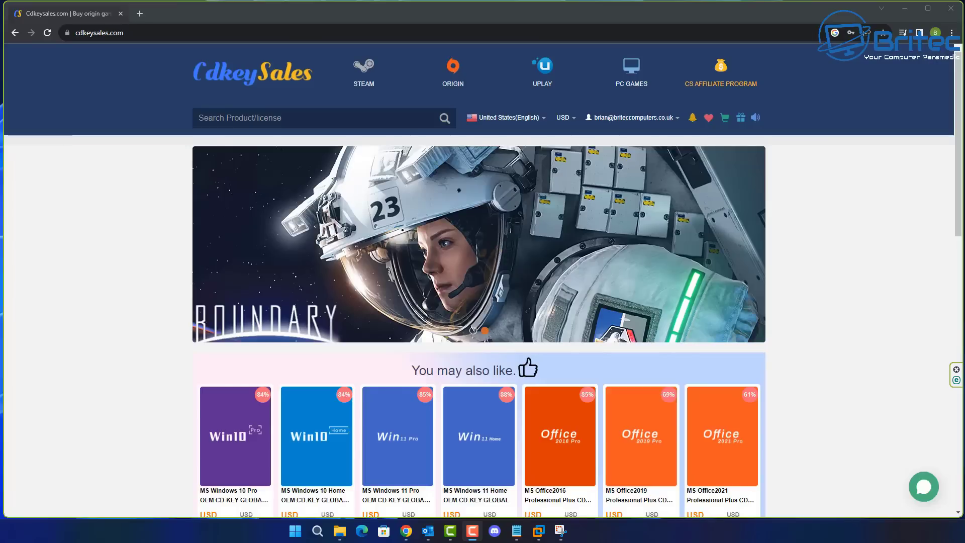
# Order one MS Windows 10 Pro OEM CD-KEY GLOBAL-Lifetime with the promotion code BR09 applied.
pyautogui.click(418, 416)
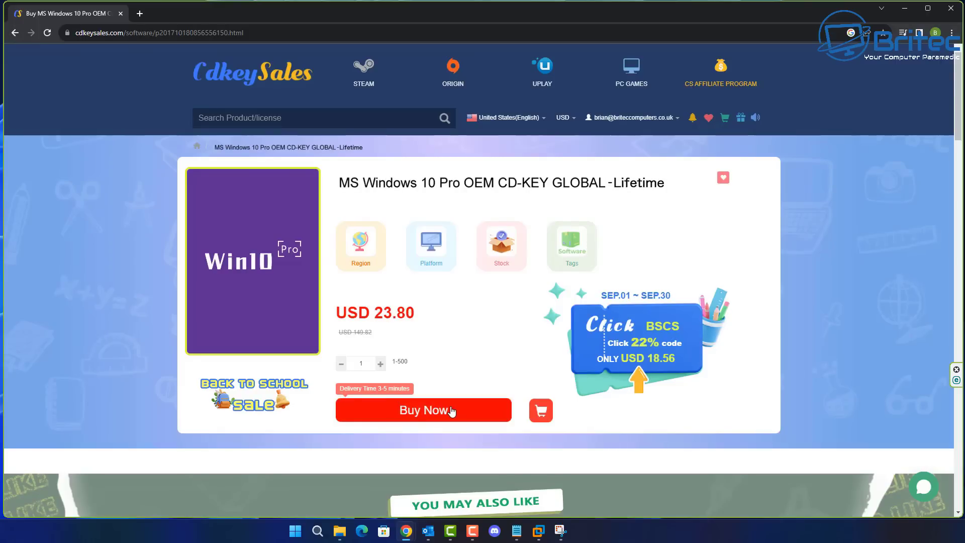
pyautogui.click(452, 411)
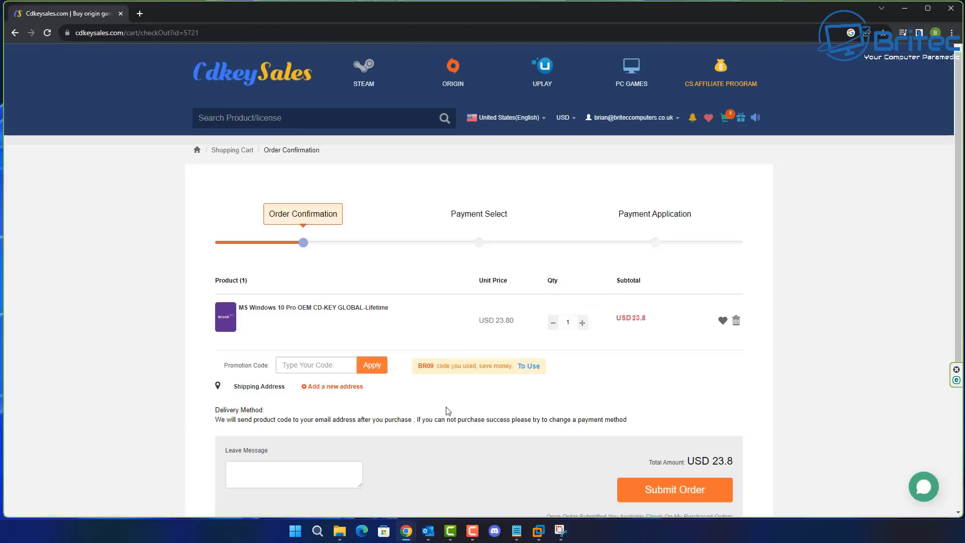
pyautogui.click(328, 371)
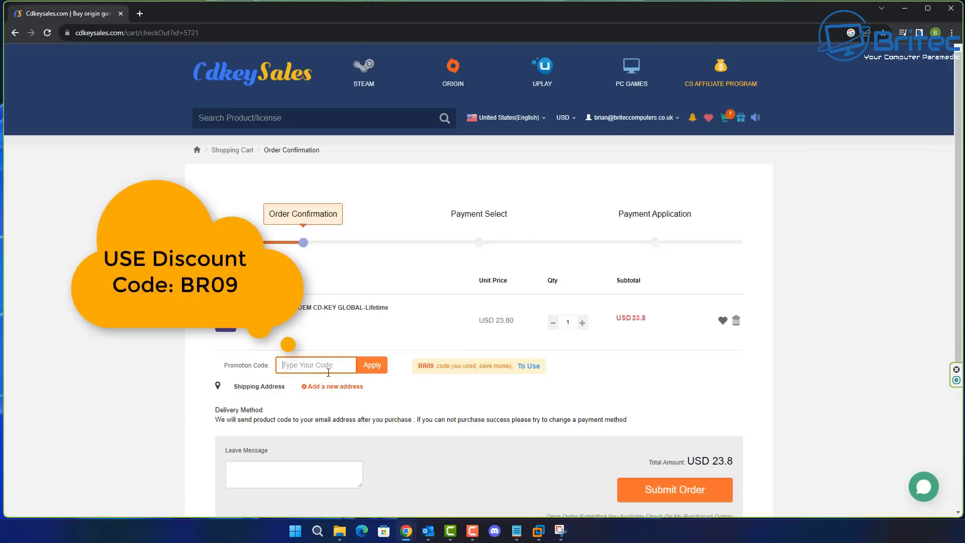
pyautogui.write('BR09')
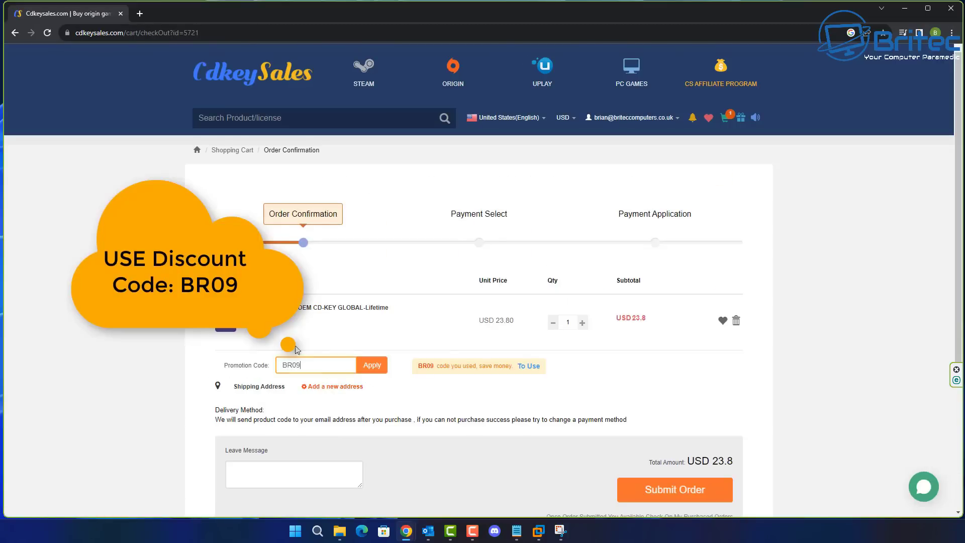
pyautogui.click(371, 365)
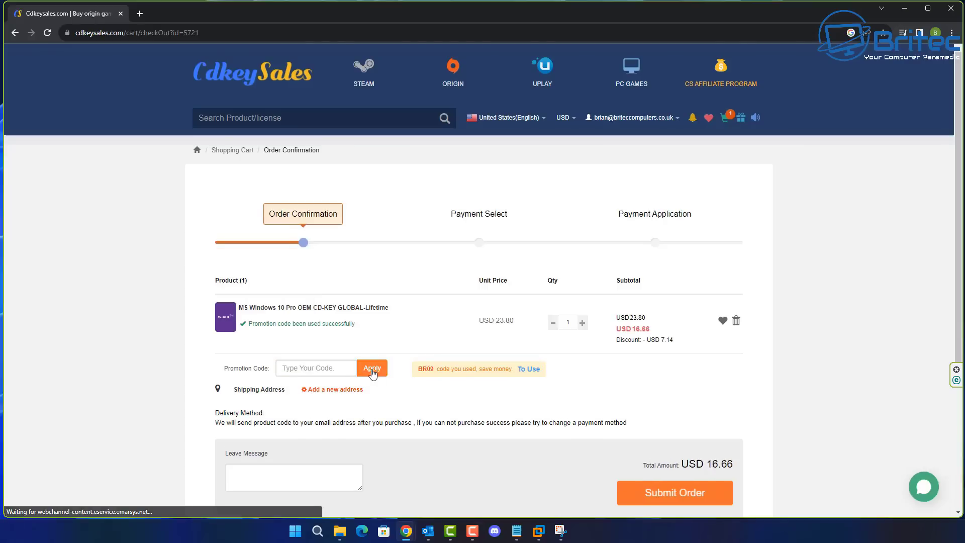
pyautogui.click(682, 497)
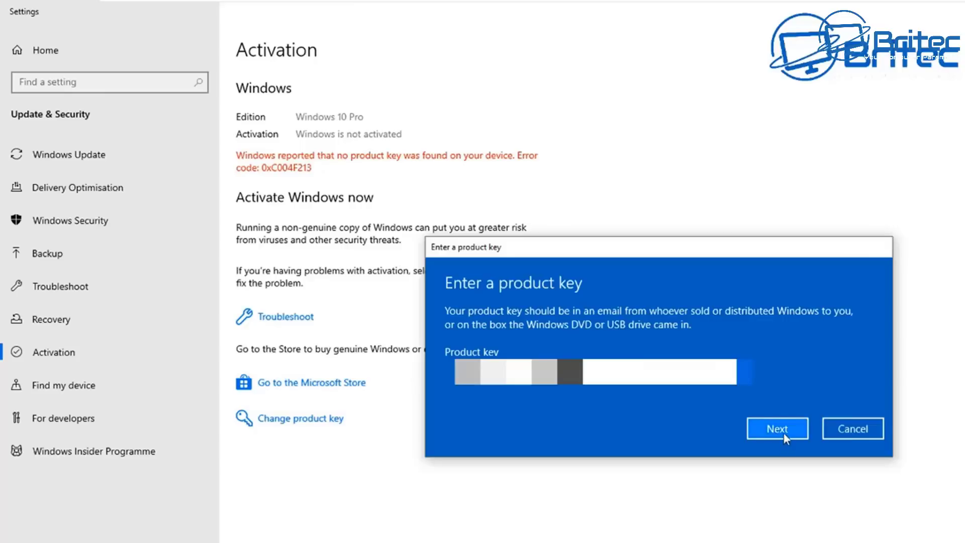
# Submit the entered product key and activate Windows 10 Pro.
pyautogui.click(783, 433)
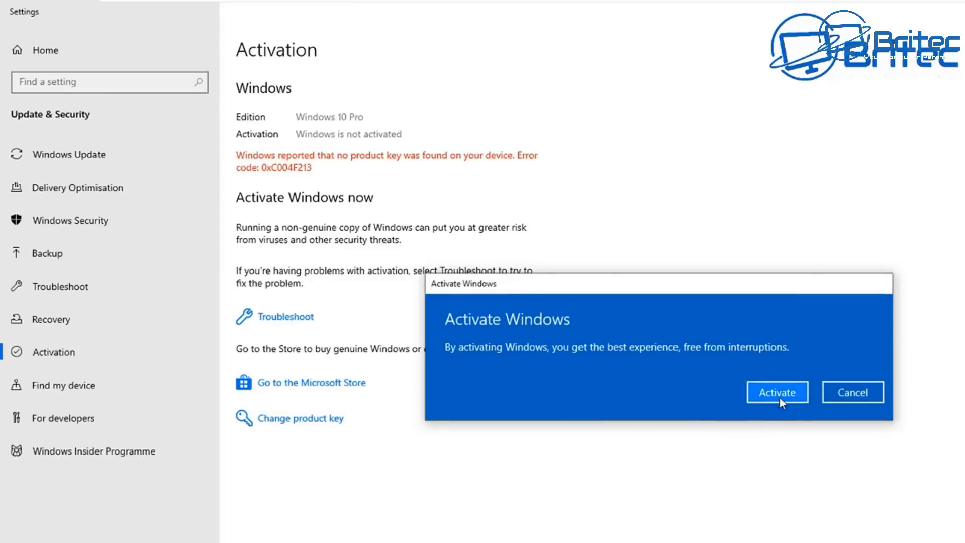
pyautogui.click(779, 396)
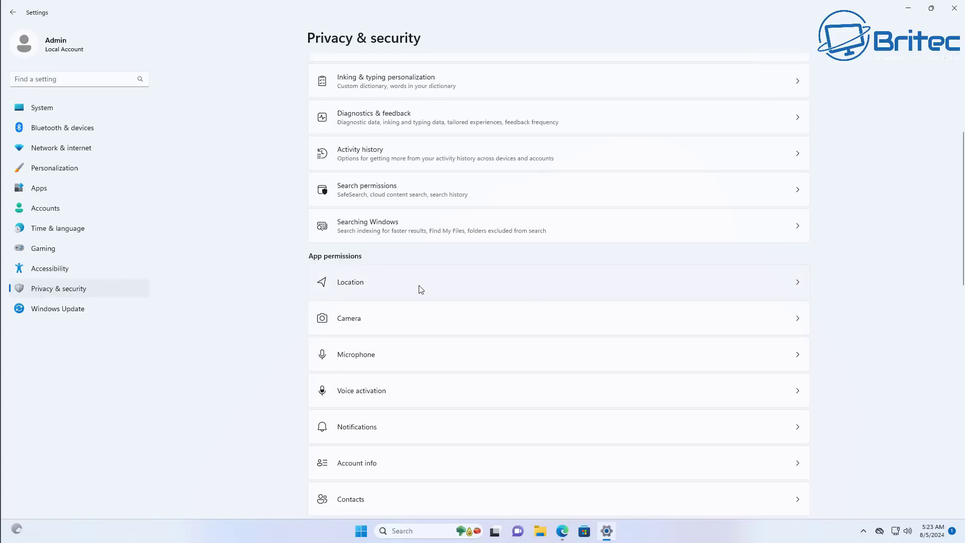
# Review the Location and Call history permission pages under Privacy & security, and close Settings.
pyautogui.click(421, 289)
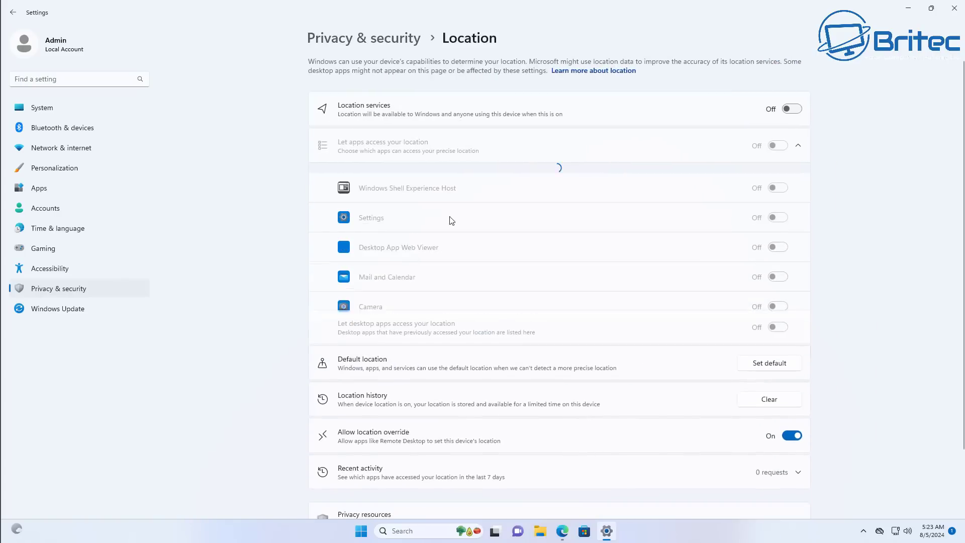
pyautogui.click(13, 12)
pyautogui.scroll(-5, 435, 316)
pyautogui.scroll(-4, 435, 316)
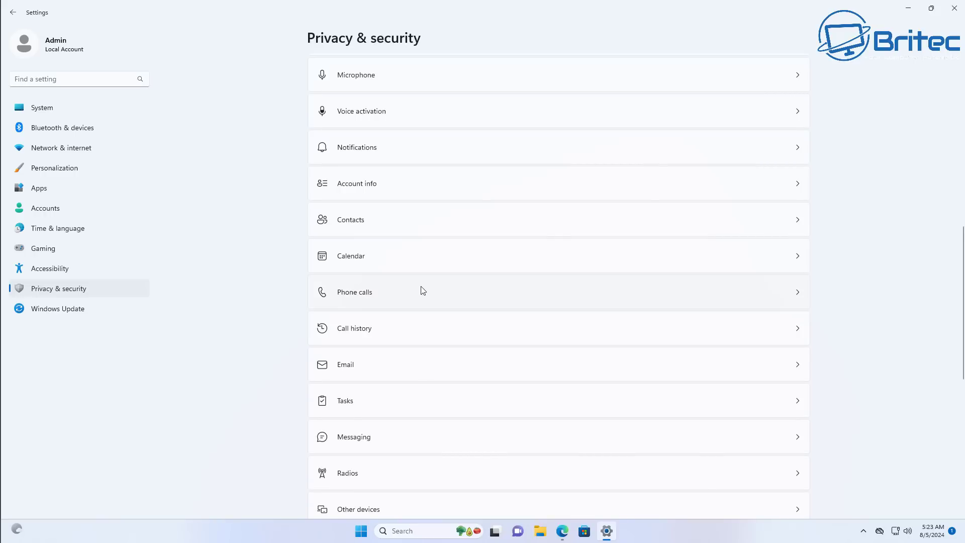
pyautogui.click(411, 335)
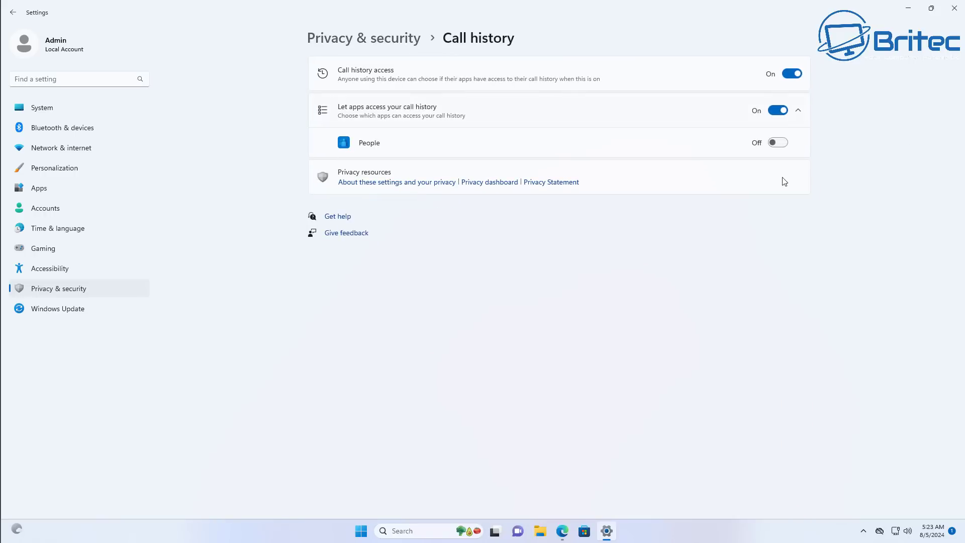
pyautogui.click(14, 12)
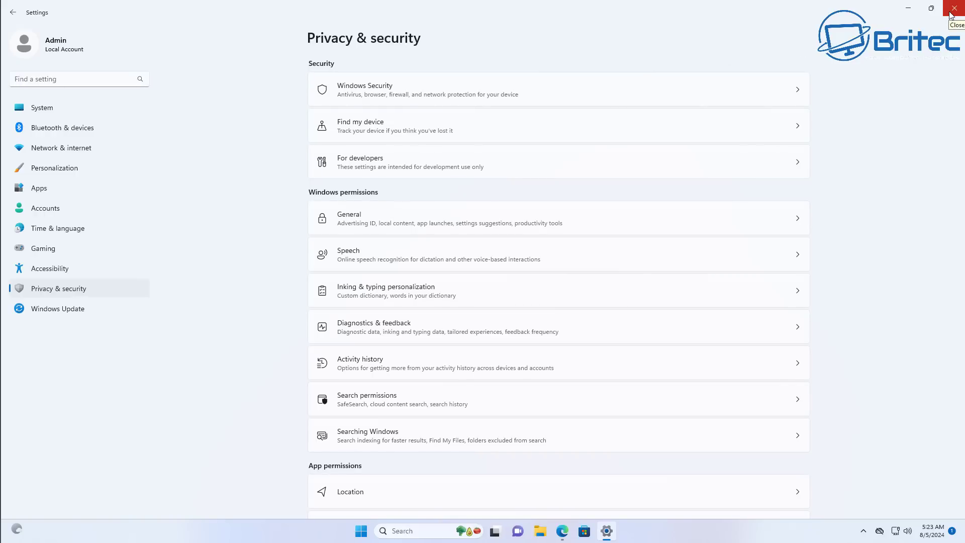
pyautogui.click(949, 12)
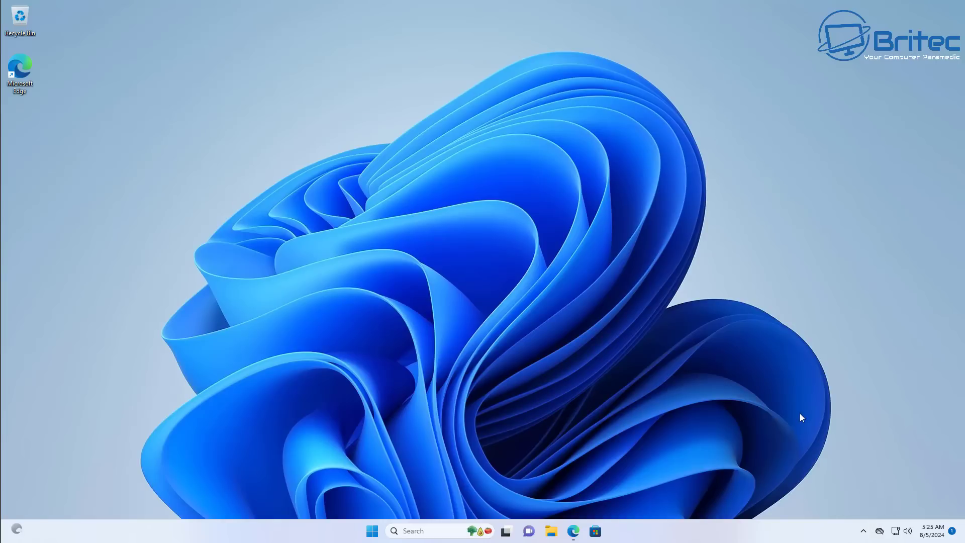
# Switch to Microsoft Edge, download the Chrome installer from Google's Chrome page, and minimize the browser.
pyautogui.moveTo(573, 531)
pyautogui.click(648, 467)
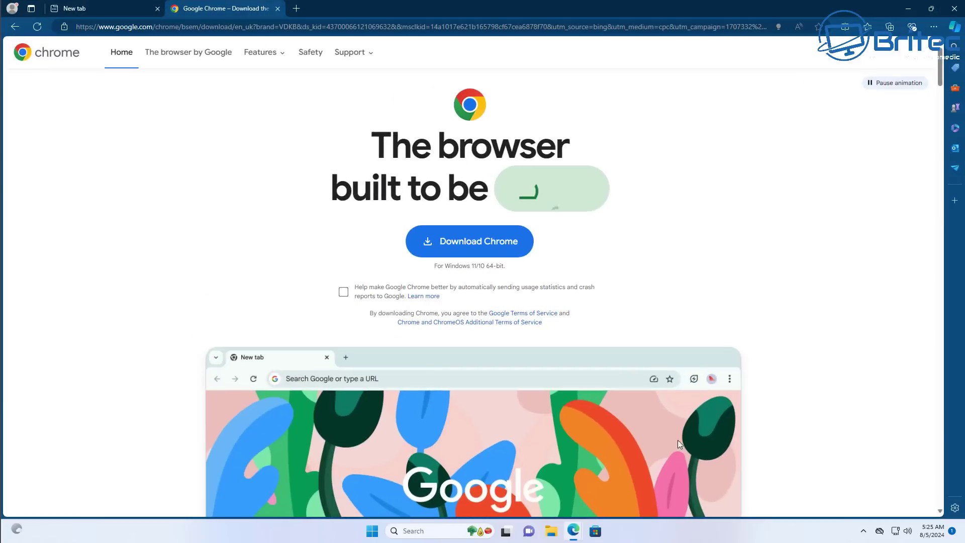
pyautogui.click(461, 247)
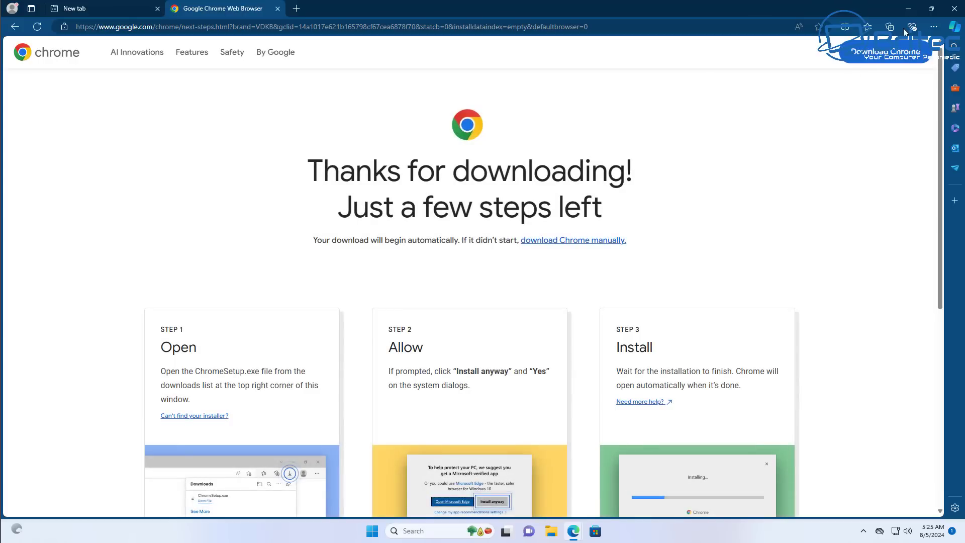
pyautogui.click(933, 27)
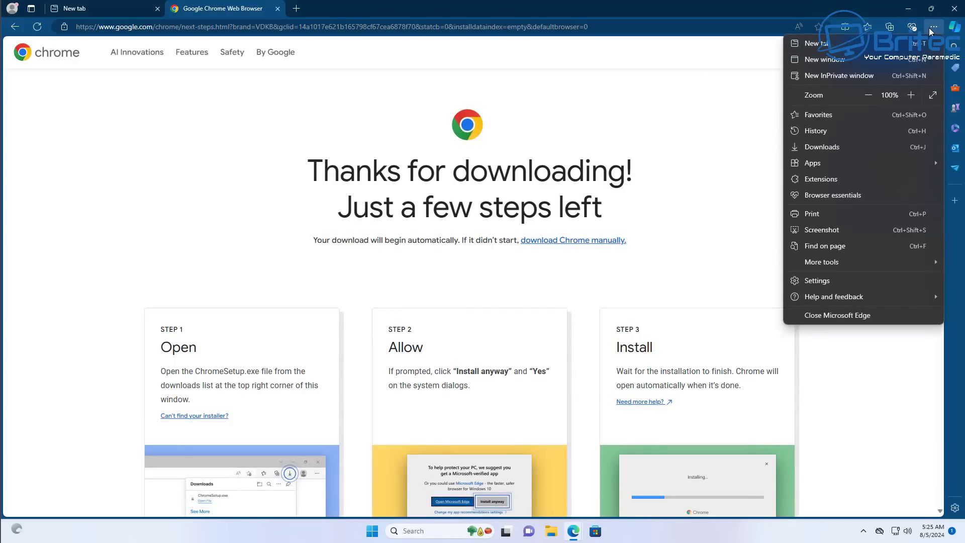
pyautogui.click(932, 27)
pyautogui.click(907, 9)
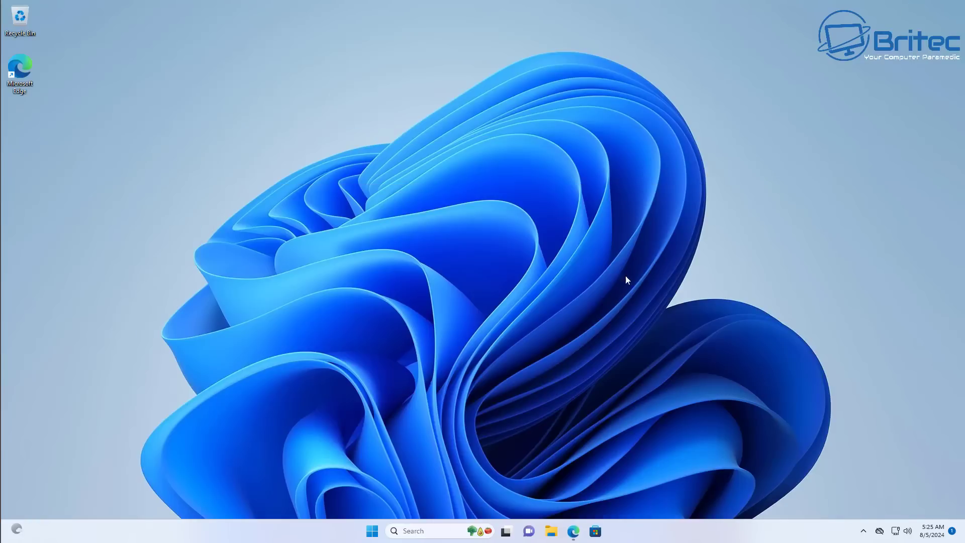
# Run ChromeSetup from the Downloads folder, allow it to make changes to the device, and close the File Explorer window.
pyautogui.click(551, 531)
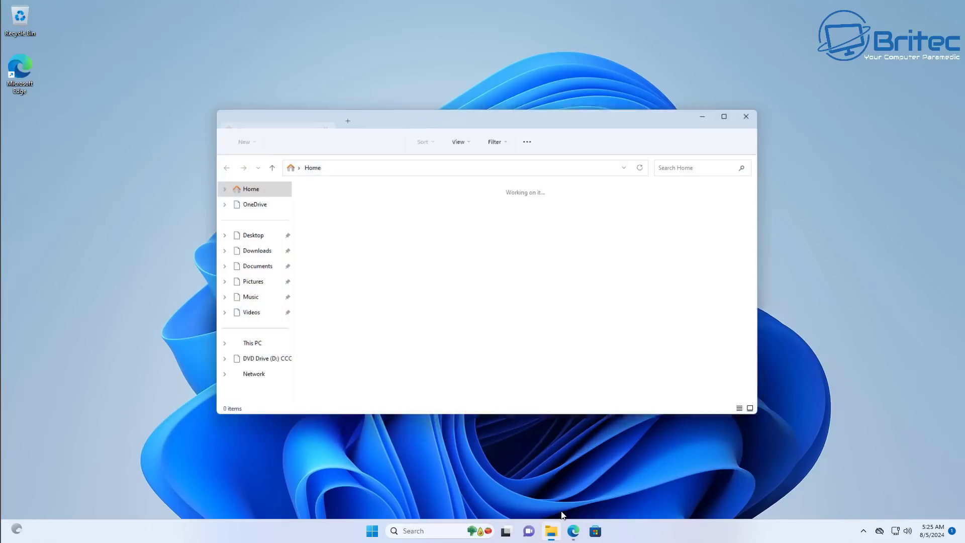
pyautogui.click(250, 250)
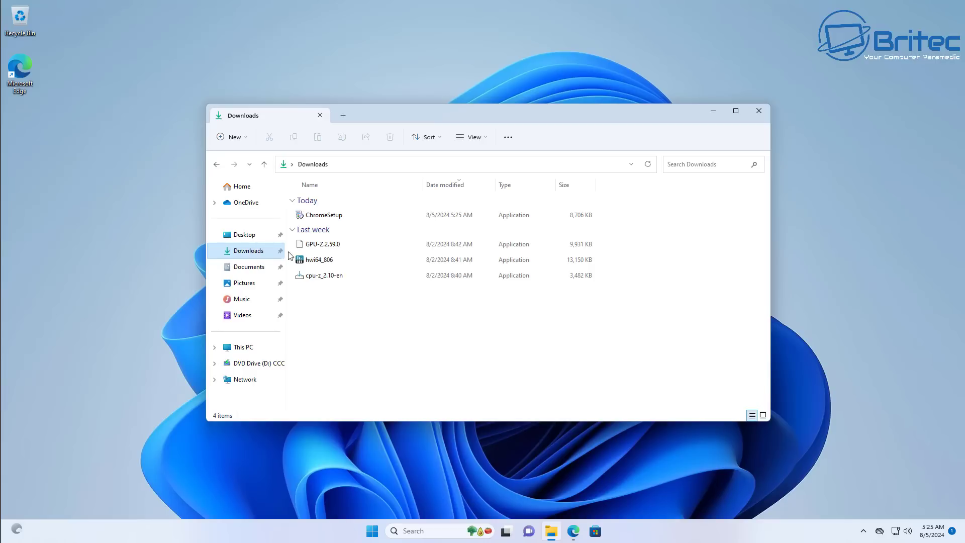
pyautogui.doubleClick(336, 216)
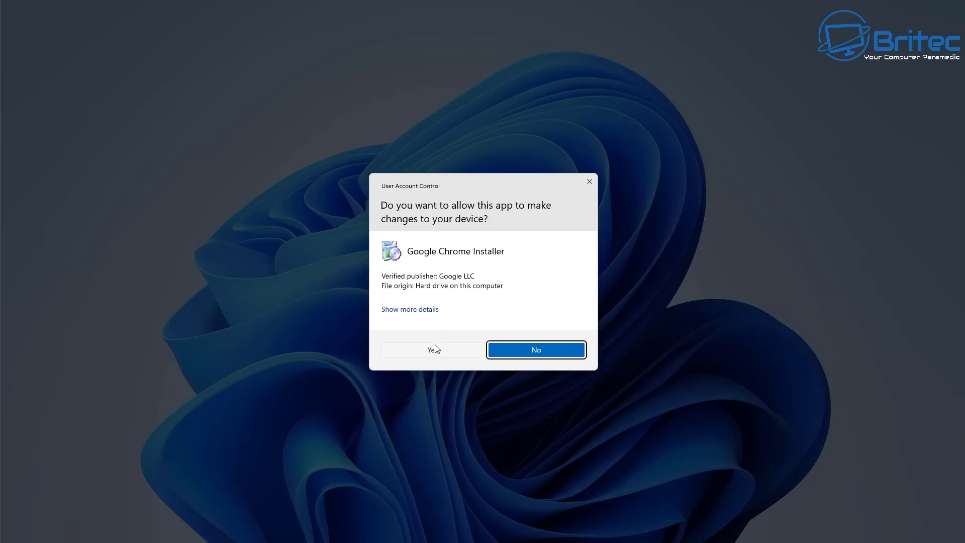
pyautogui.click(435, 348)
pyautogui.click(752, 114)
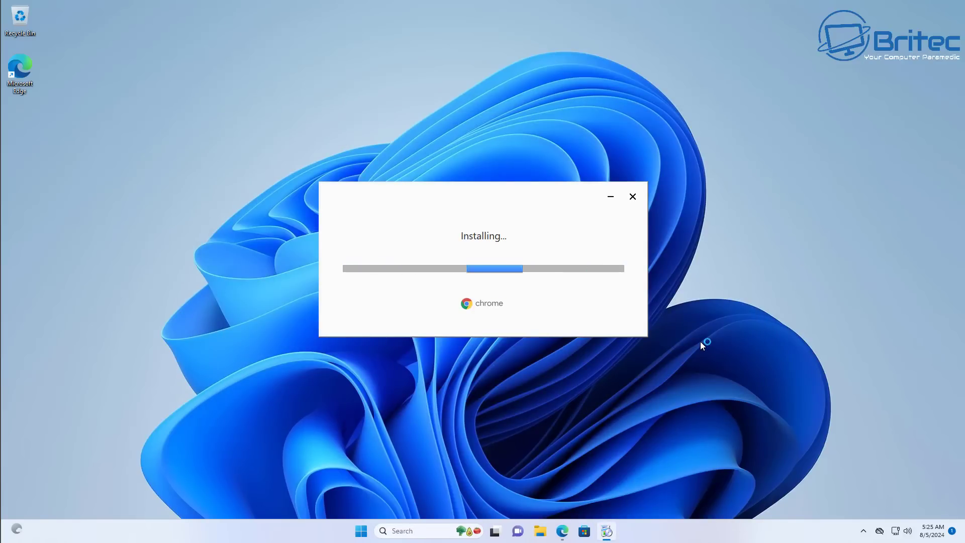
# Search for "system re", open the Create a restore point settings, and move the System Properties window toward the middle of the desktop.
pyautogui.click(372, 530)
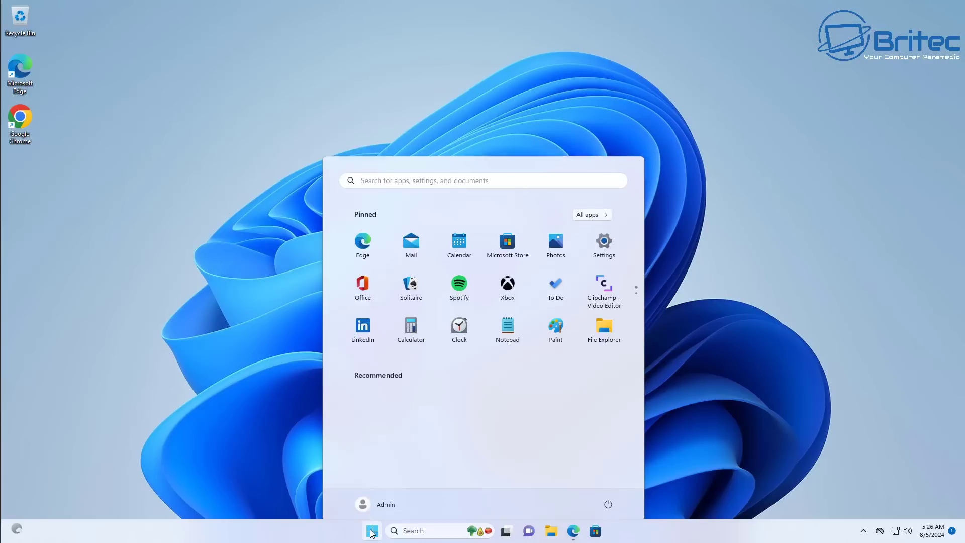
pyautogui.click(393, 172)
pyautogui.write('sys')
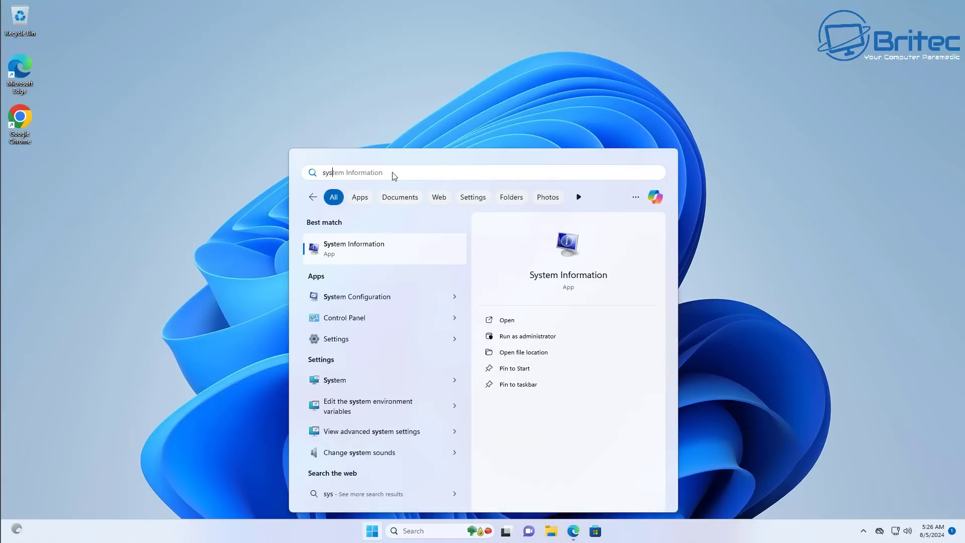
pyautogui.write('tem')
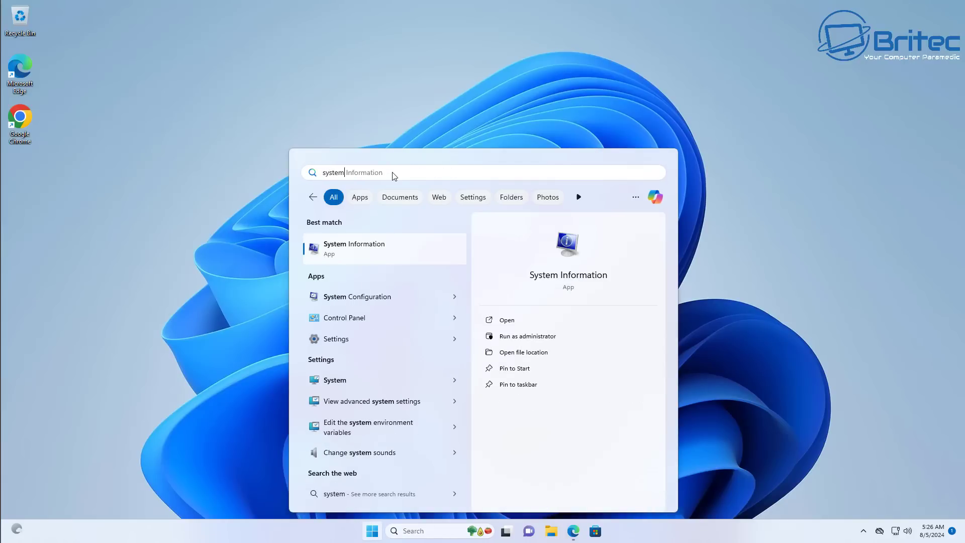
pyautogui.write(' re')
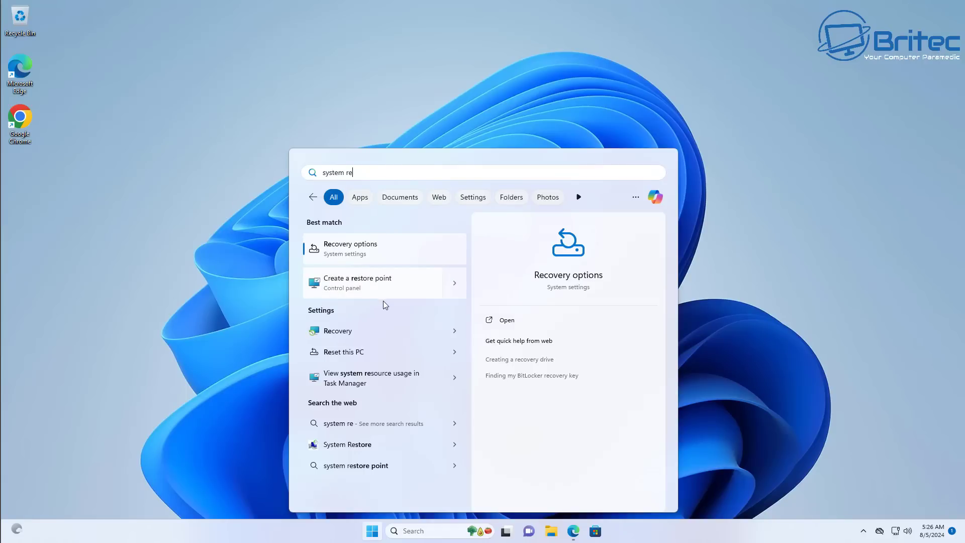
pyautogui.click(381, 286)
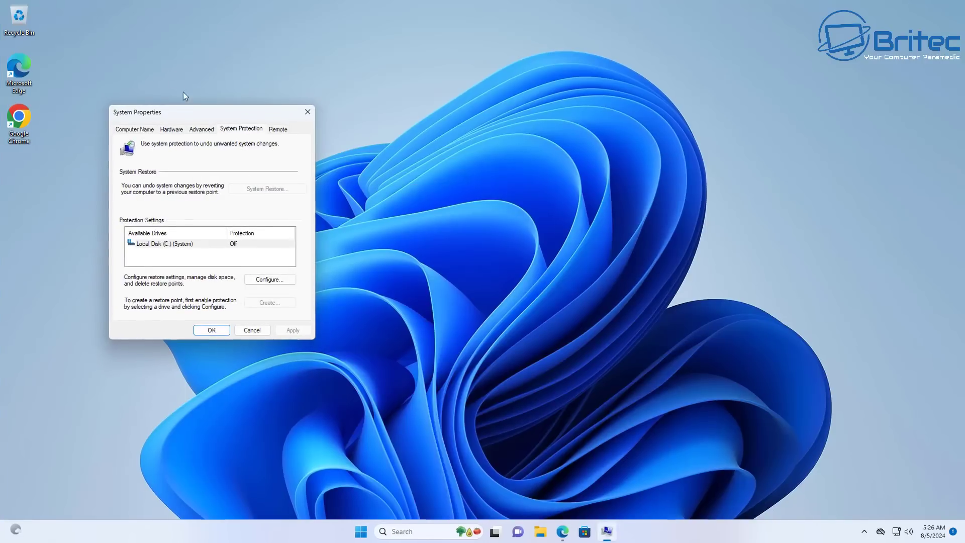
pyautogui.moveTo(198, 119); pyautogui.dragTo(531, 68)
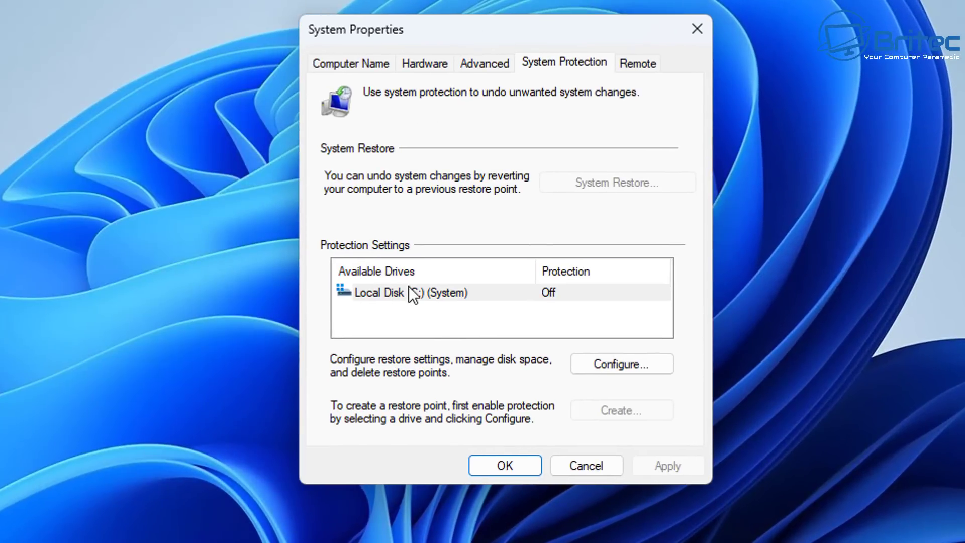
# Turn on system protection for Local Disk (C:) with the maximum disk space usage set to 5% (3.16 GB).
pyautogui.click(409, 285)
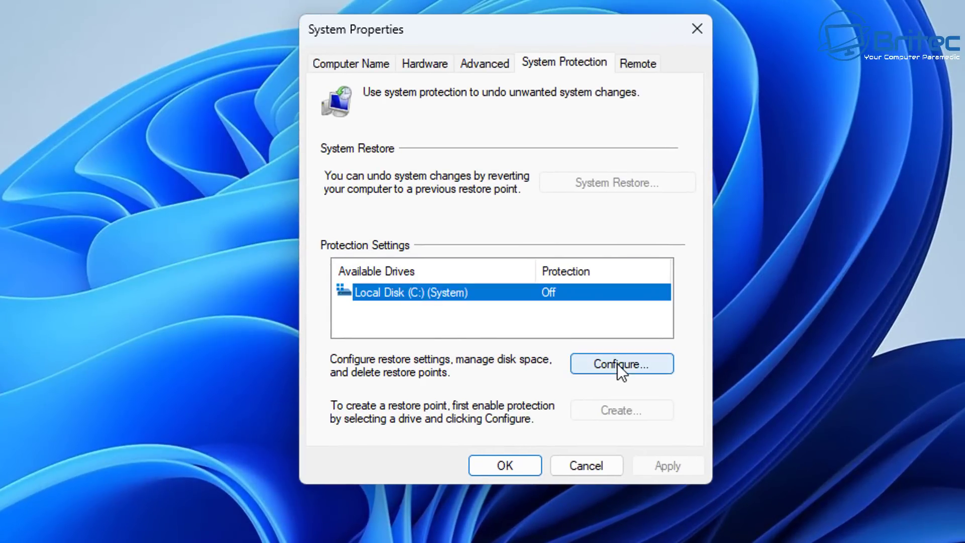
pyautogui.click(617, 363)
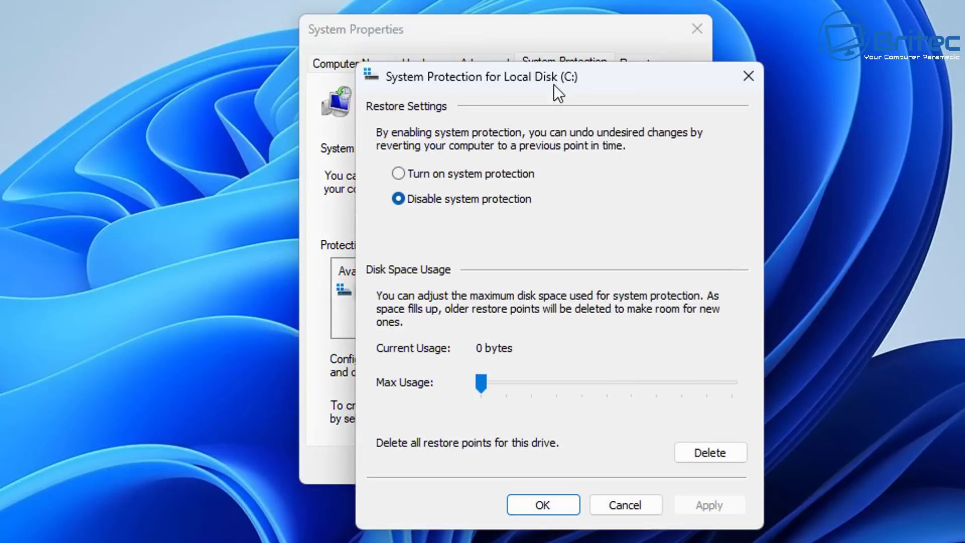
pyautogui.moveTo(510, 70); pyautogui.dragTo(510, 32)
pyautogui.click(364, 137)
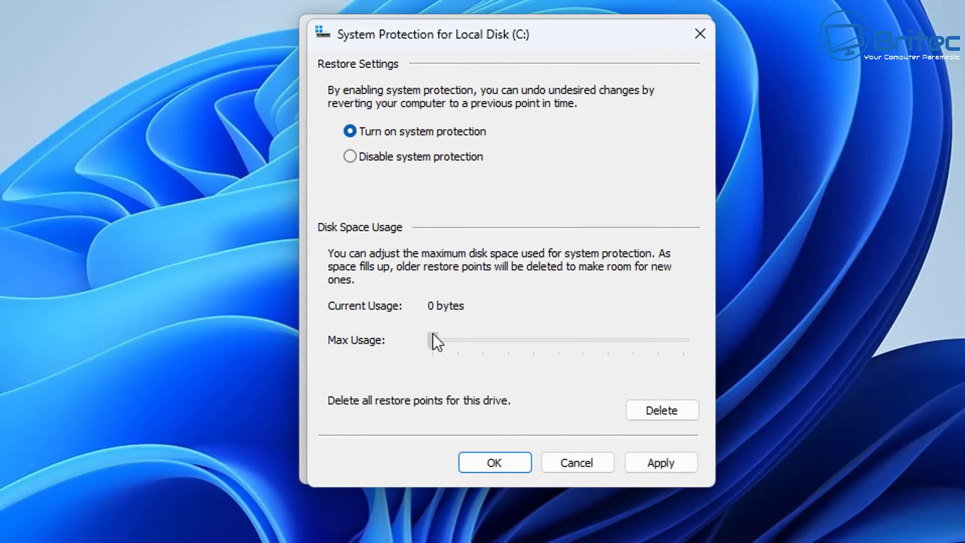
pyautogui.moveTo(433, 333); pyautogui.dragTo(444, 329)
pyautogui.click(657, 472)
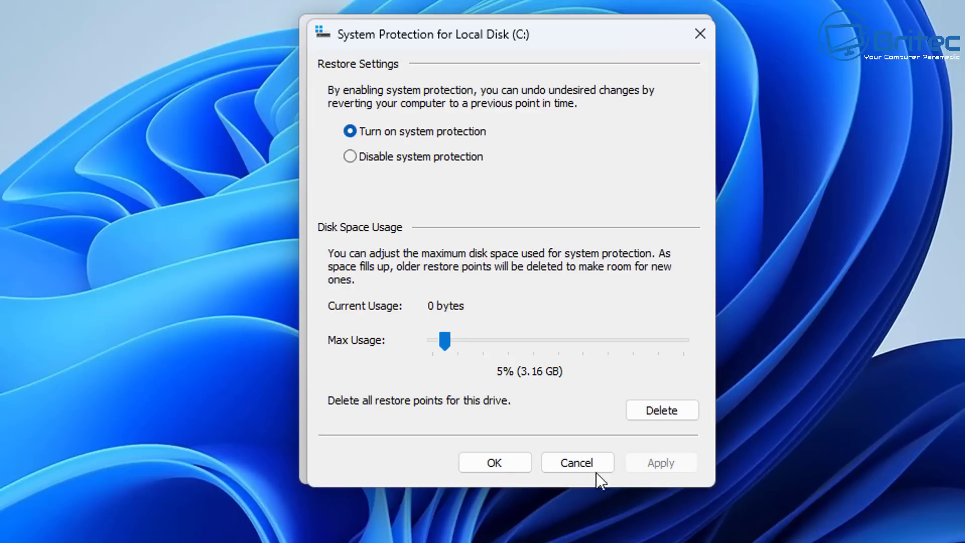
pyautogui.click(492, 465)
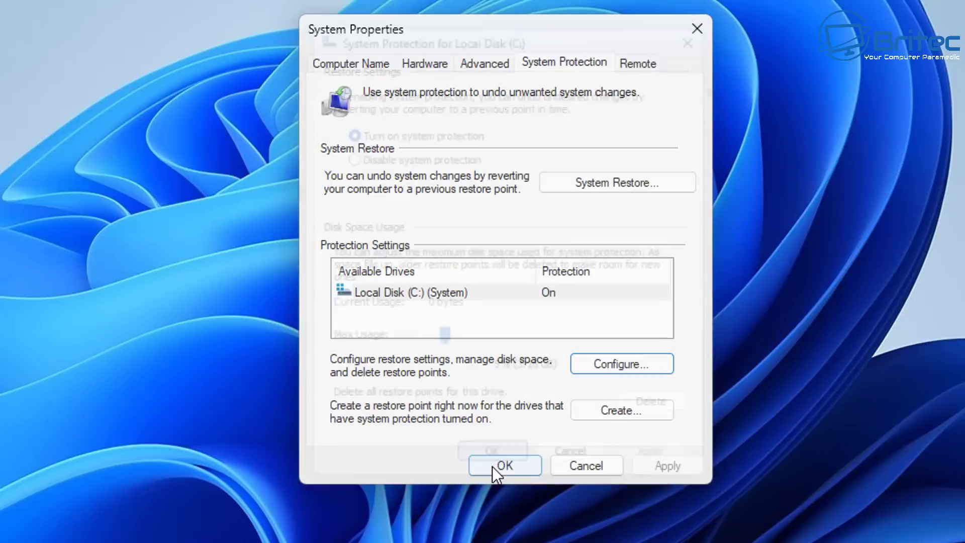
# Create a restore point with the description "before tweaks".
pyautogui.click(619, 413)
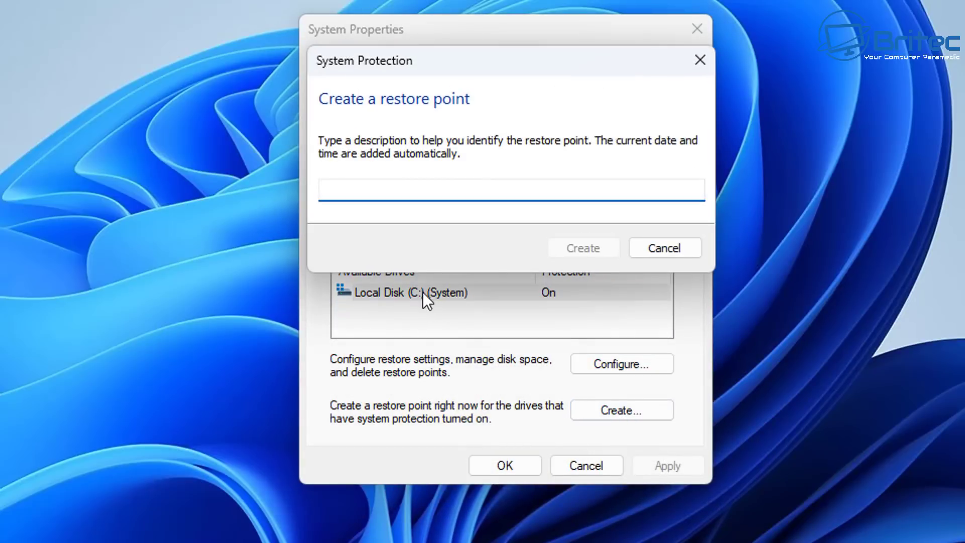
pyautogui.write('b')
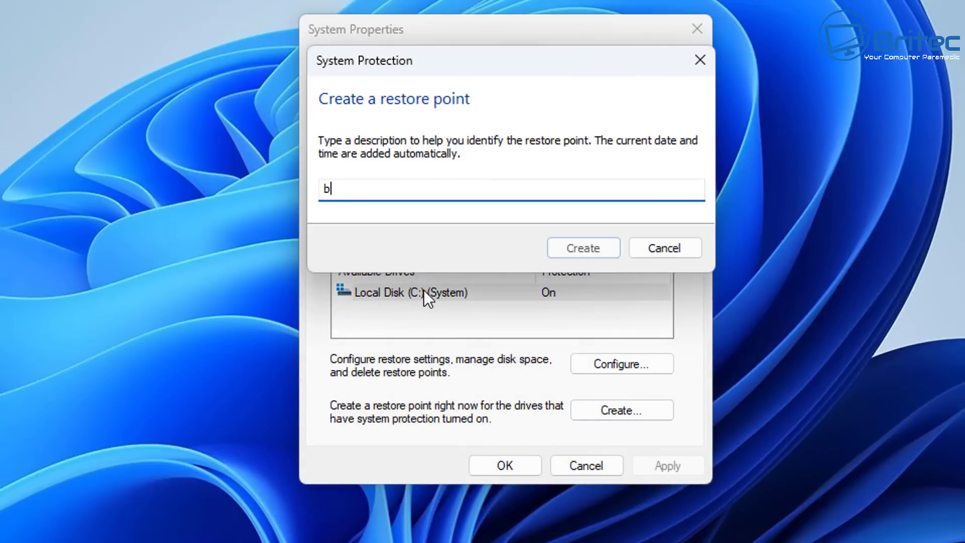
pyautogui.write('efore twe')
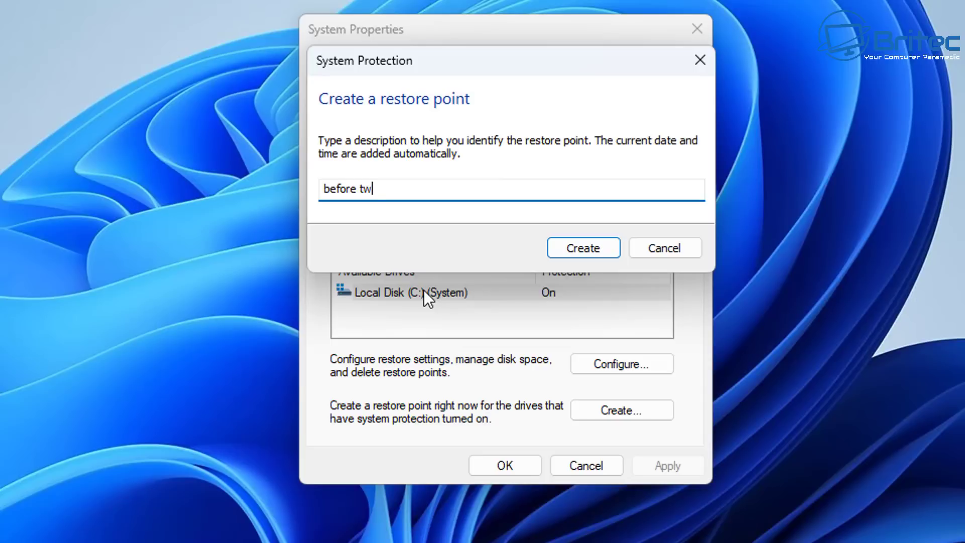
pyautogui.write('aks')
pyautogui.click(586, 247)
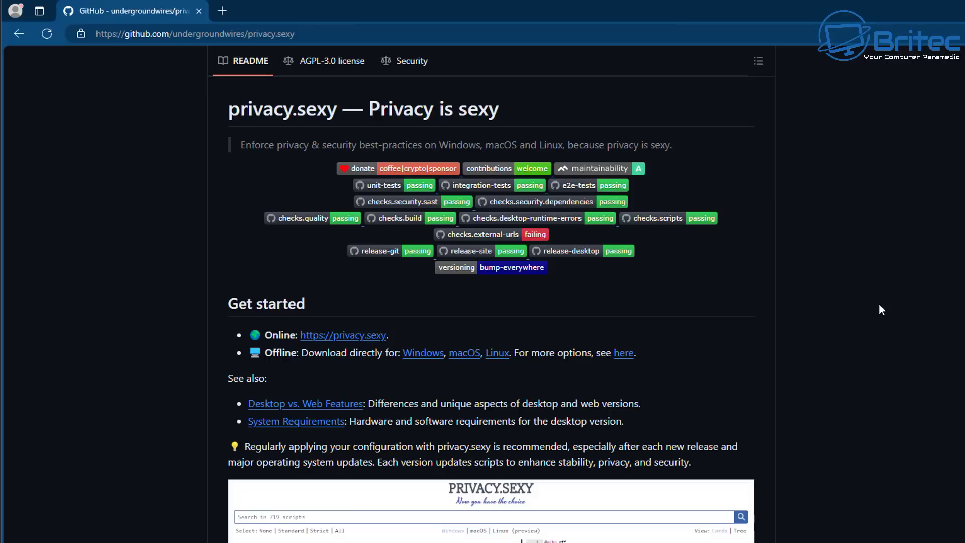
# Read through the privacy.sexy README on GitHub, examining the Get started section, the interface preview and the Features list.
pyautogui.middleClick(863, 308)
pyautogui.scroll(-2, 861, 326)
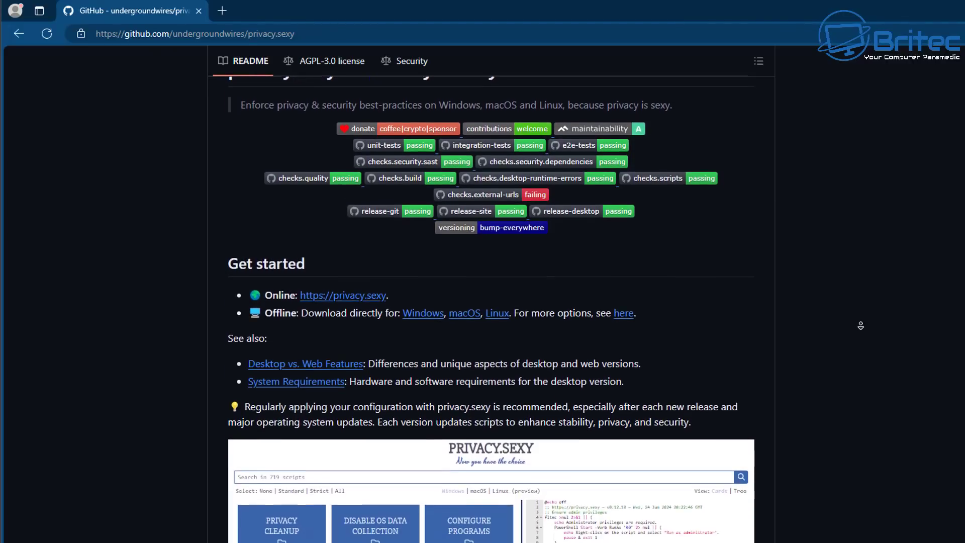
pyautogui.scroll(-3, 860, 325)
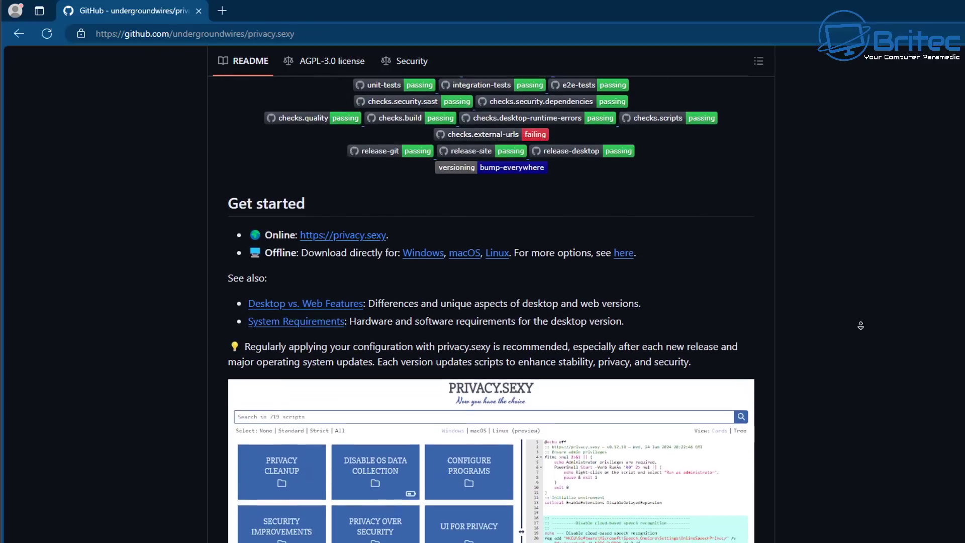
pyautogui.scroll(-3, 860, 325)
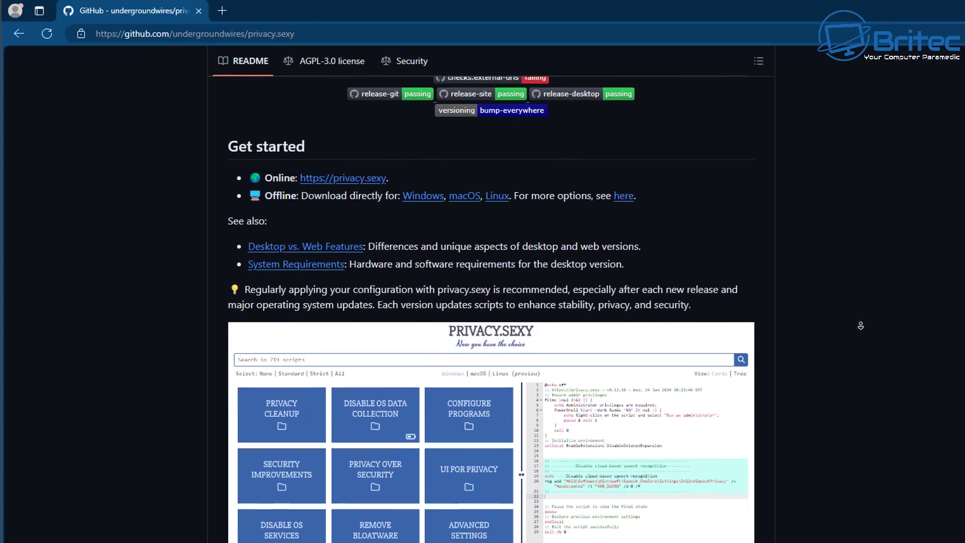
pyautogui.scroll(-2, 860, 326)
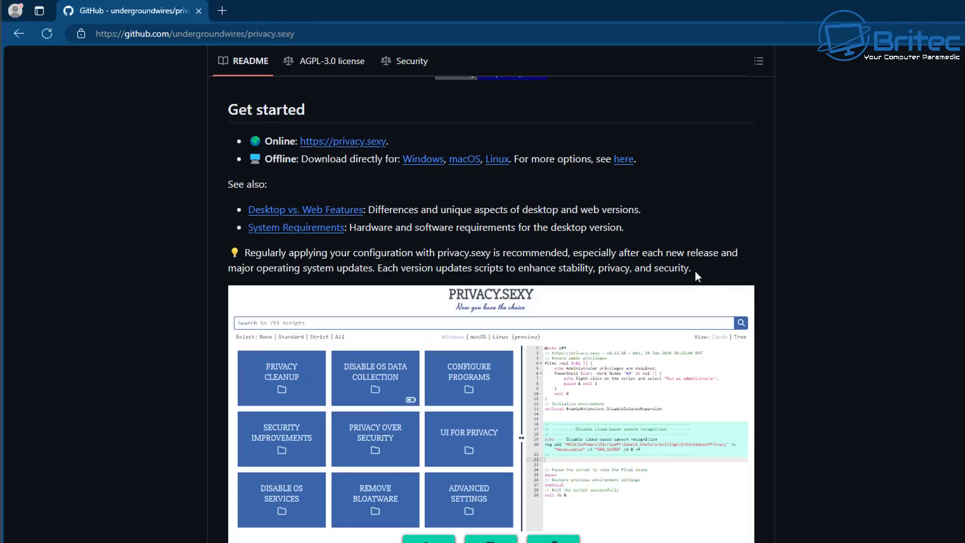
pyautogui.middleClick(889, 327)
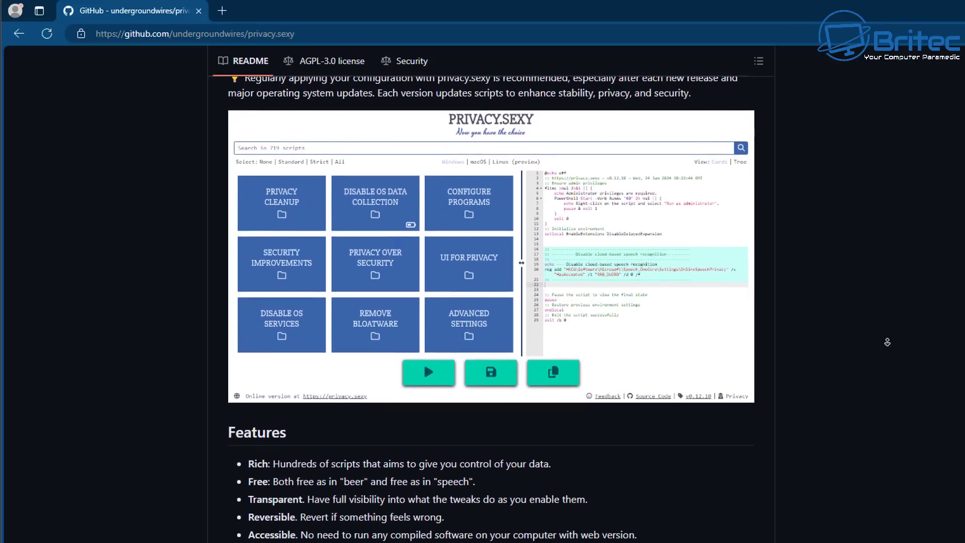
pyautogui.click(886, 341)
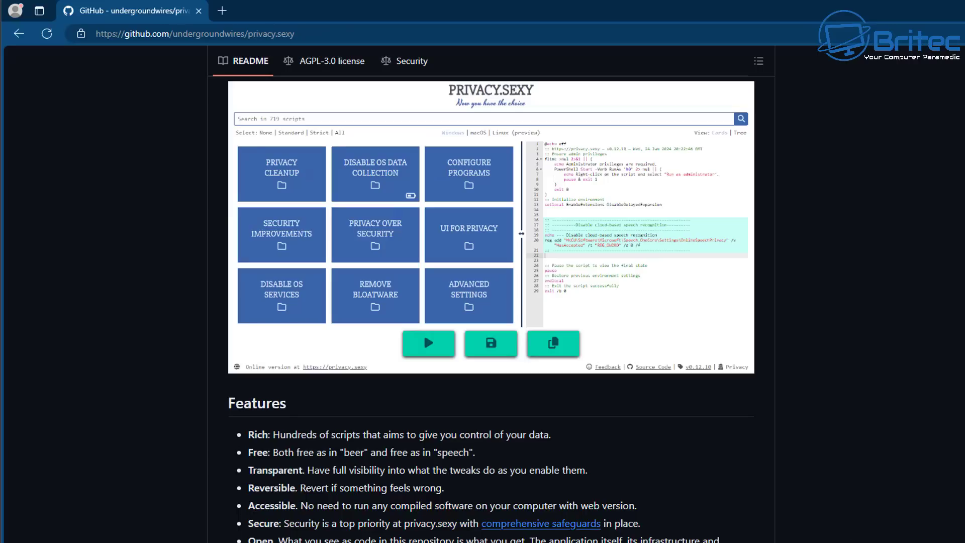
# Open the latest 0.13.5 release page of the privacy.sexy repository.
pyautogui.scroll(15, 490, 311)
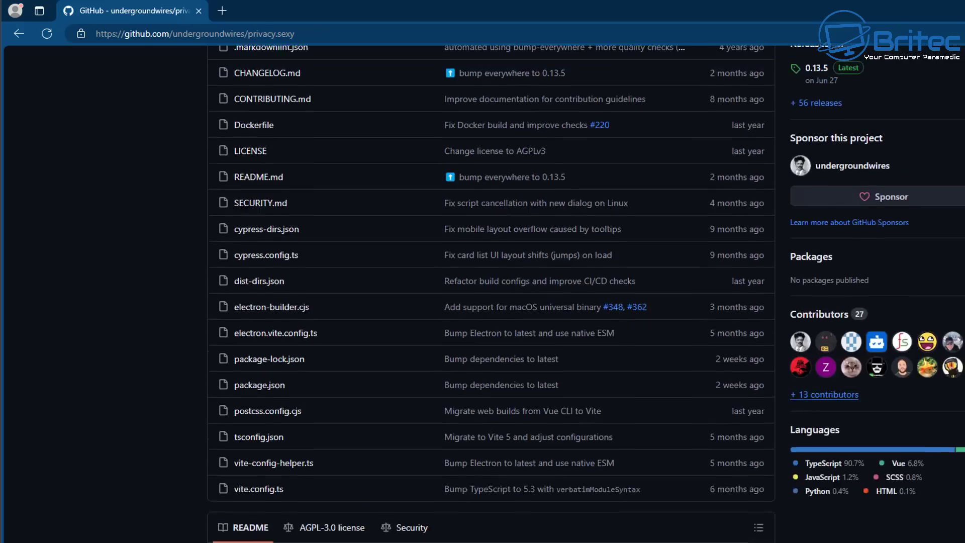
pyautogui.scroll(4, 491, 271)
pyautogui.scroll(1, 849, 319)
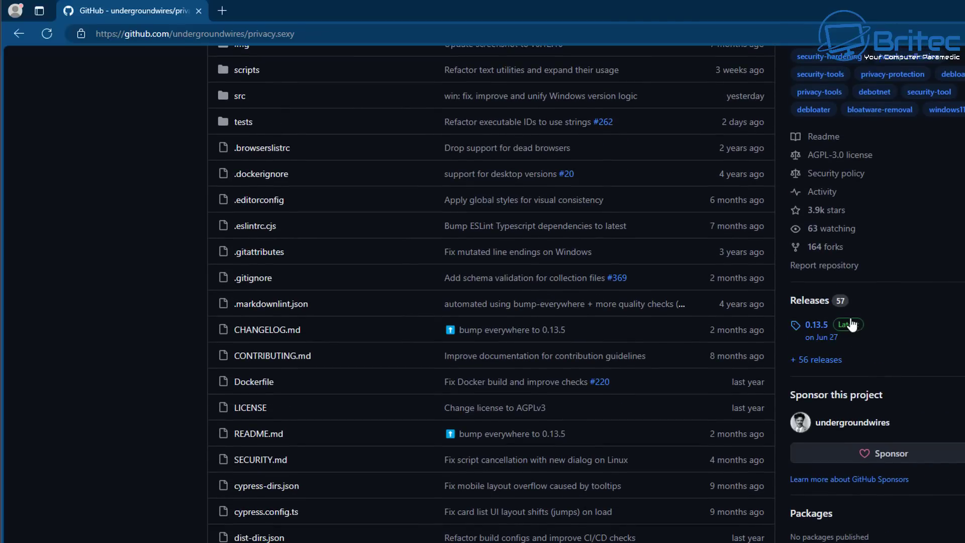
pyautogui.click(849, 322)
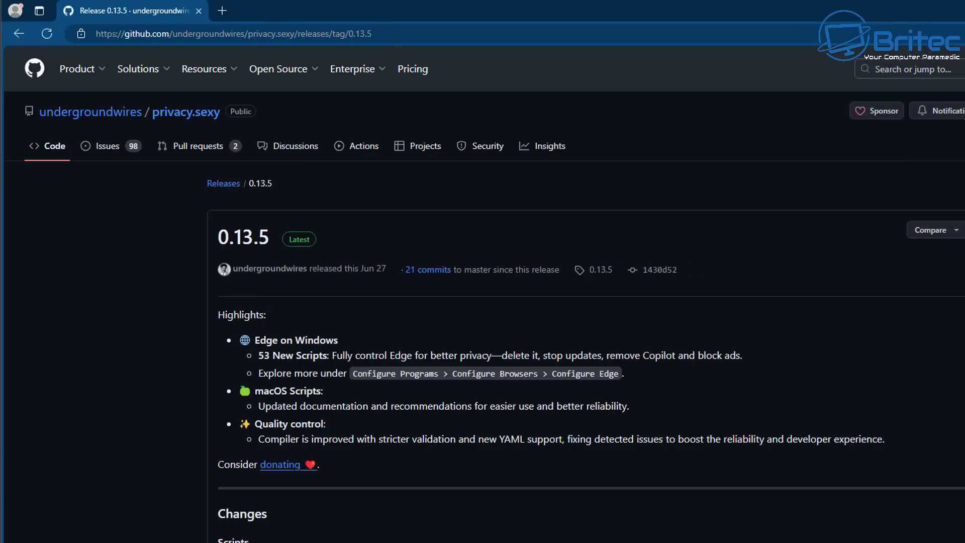
# Download privacy.sexy-Setup-0.13.5.exe from the release assets, run the installer, and minimize the browser.
pyautogui.scroll(-5, 483, 299)
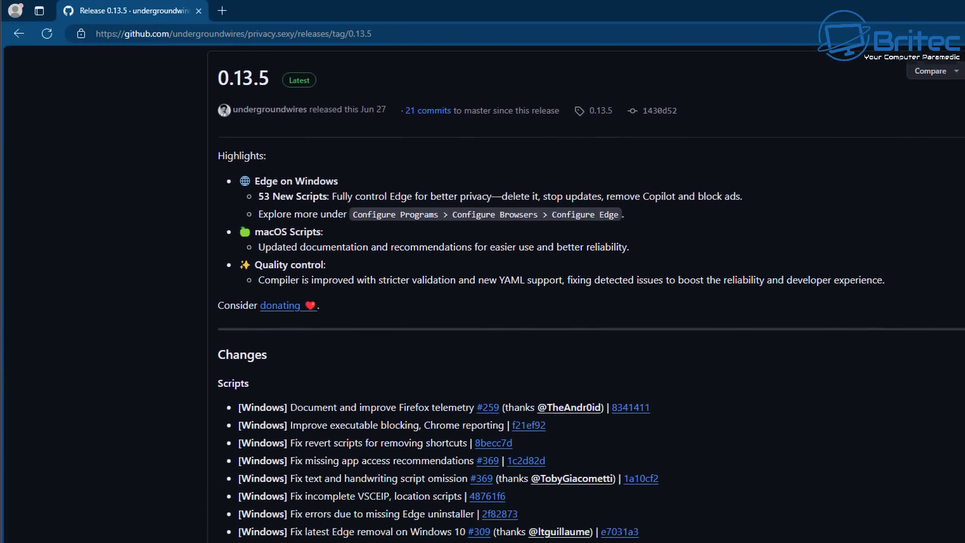
pyautogui.scroll(-3, 482, 299)
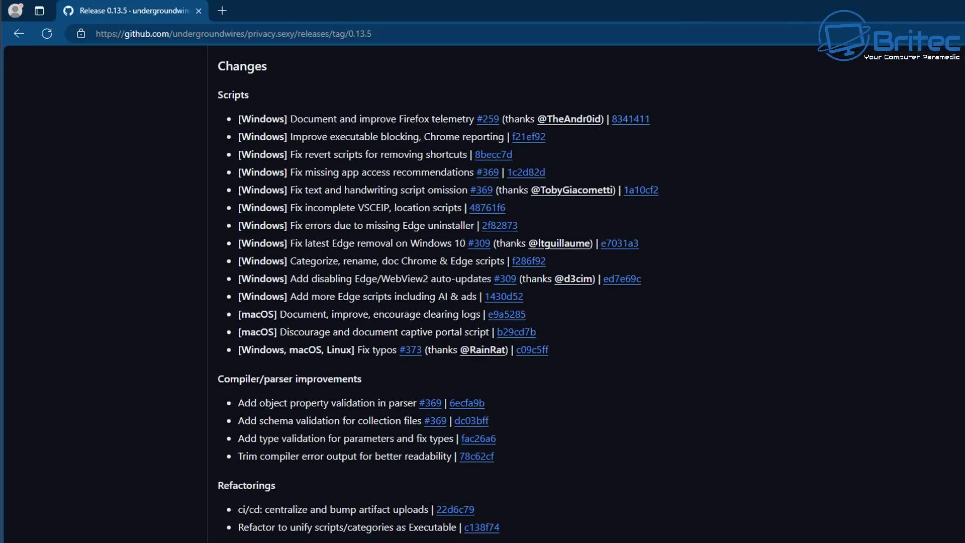
pyautogui.scroll(-7, 482, 299)
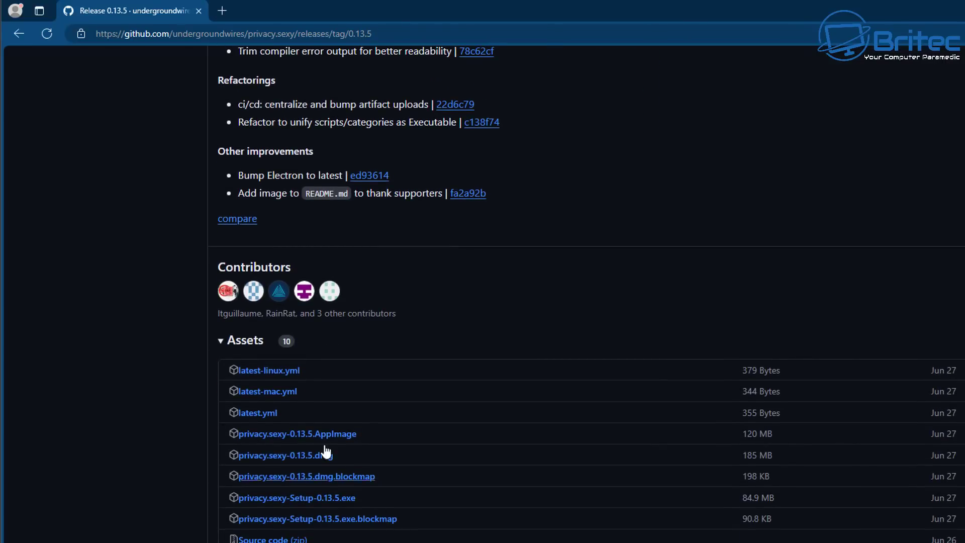
pyautogui.click(301, 500)
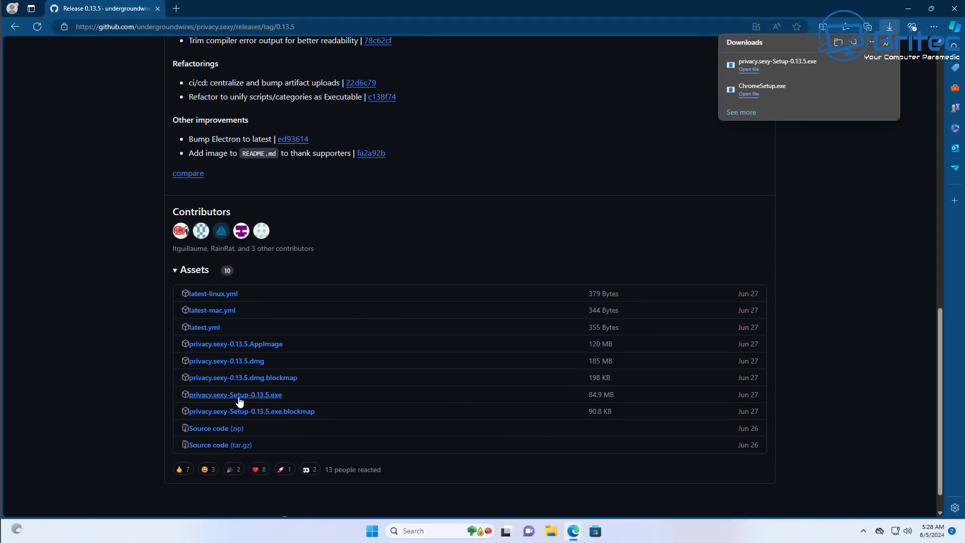
pyautogui.click(785, 78)
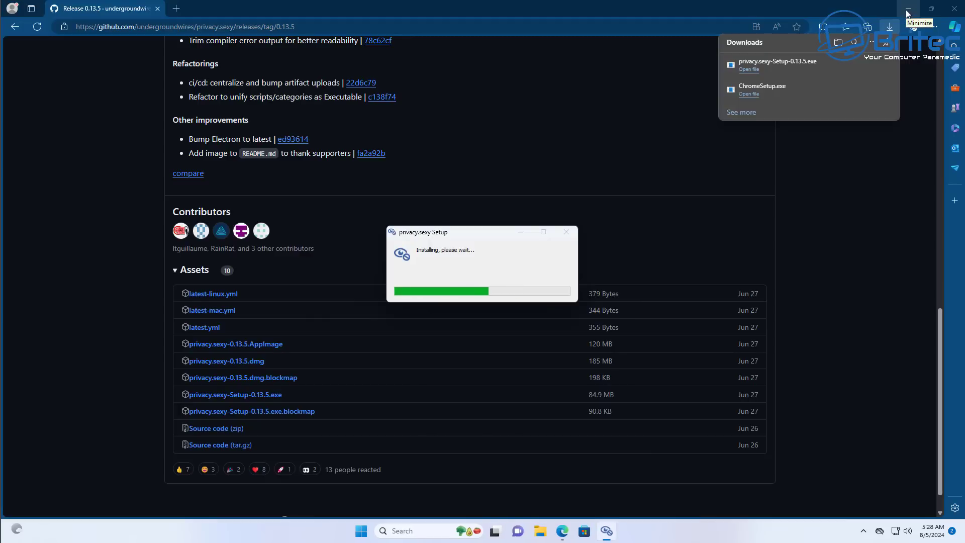
pyautogui.click(908, 10)
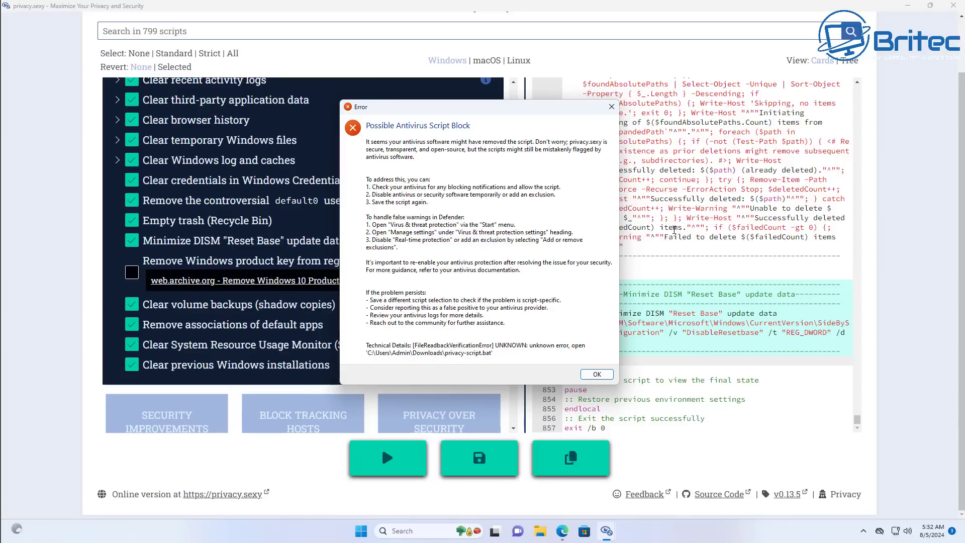
# Minimize the privacy.sexy window and open Windows Security through the Privacy & security settings.
pyautogui.click(908, 9)
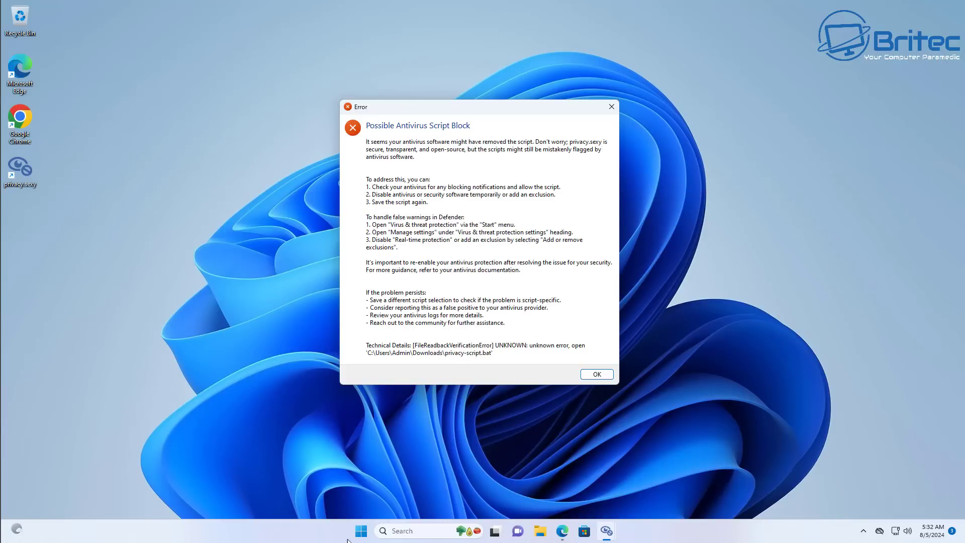
pyautogui.click(361, 530)
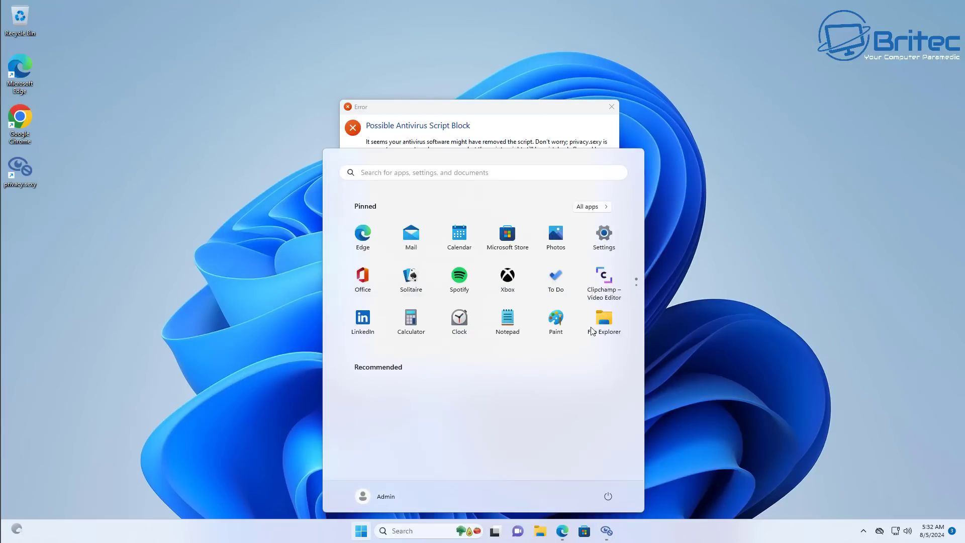
pyautogui.click(604, 235)
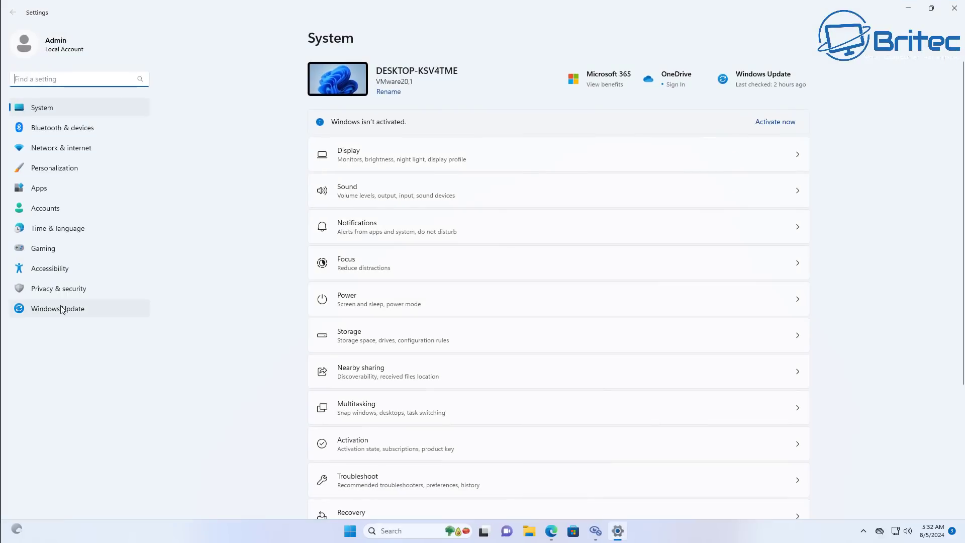
pyautogui.click(64, 290)
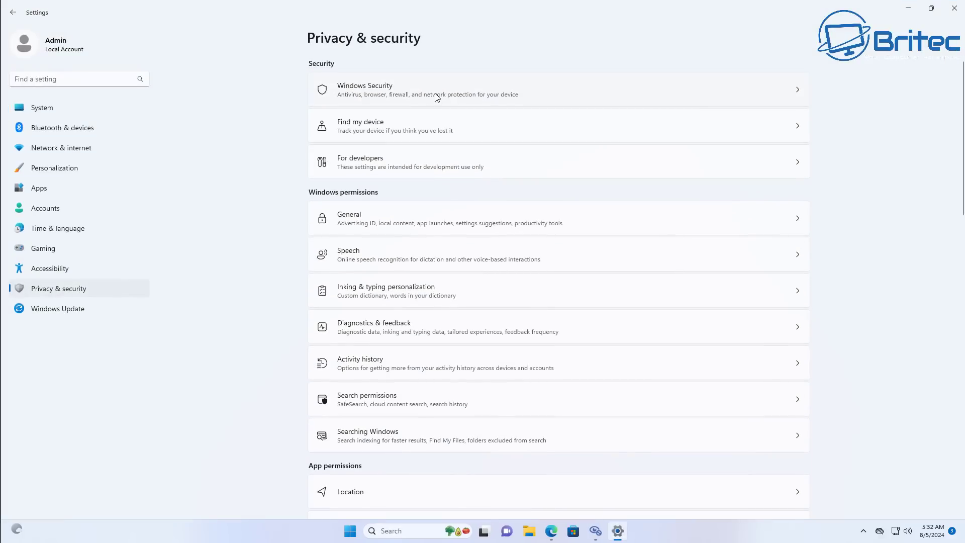
pyautogui.click(435, 96)
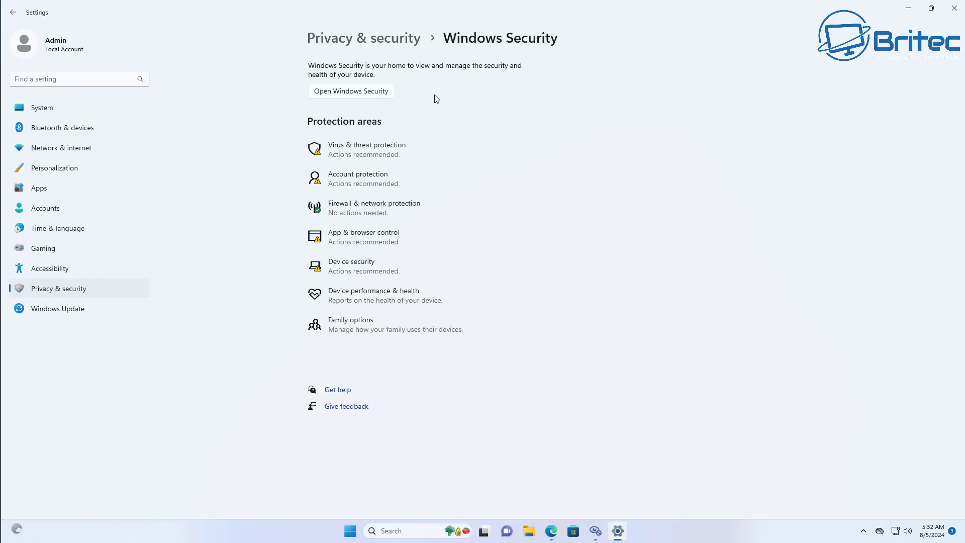
pyautogui.click(378, 94)
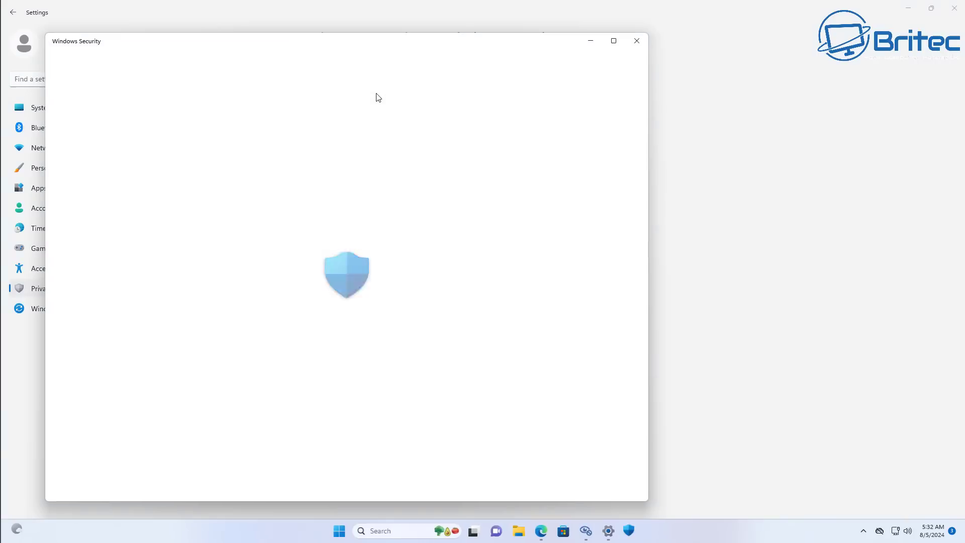
pyautogui.moveTo(415, 43); pyautogui.dragTo(520, 44)
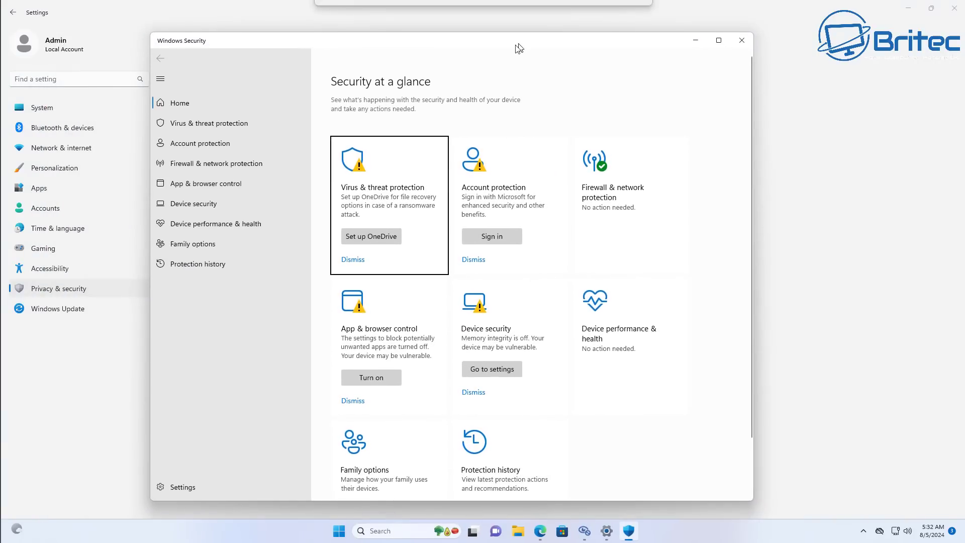
# Open the Microsoft Defender exclusions list in the virus & threat protection settings, allowing the User Account Control request.
pyautogui.click(251, 128)
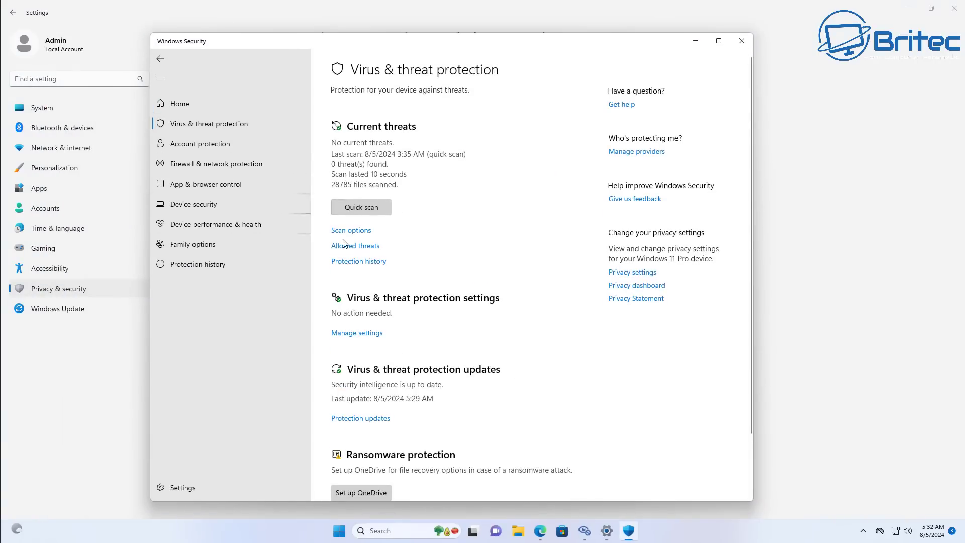
pyautogui.click(374, 335)
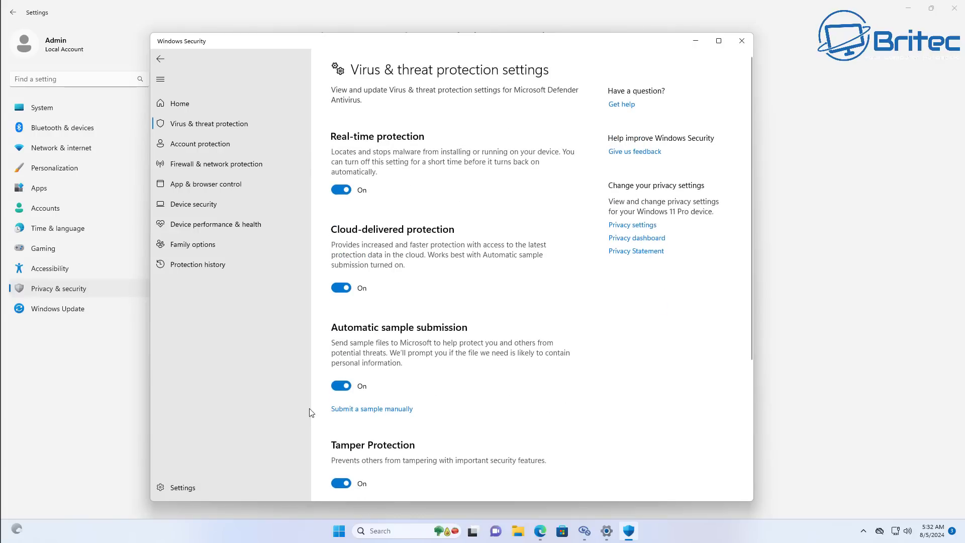
pyautogui.scroll(-4, 435, 389)
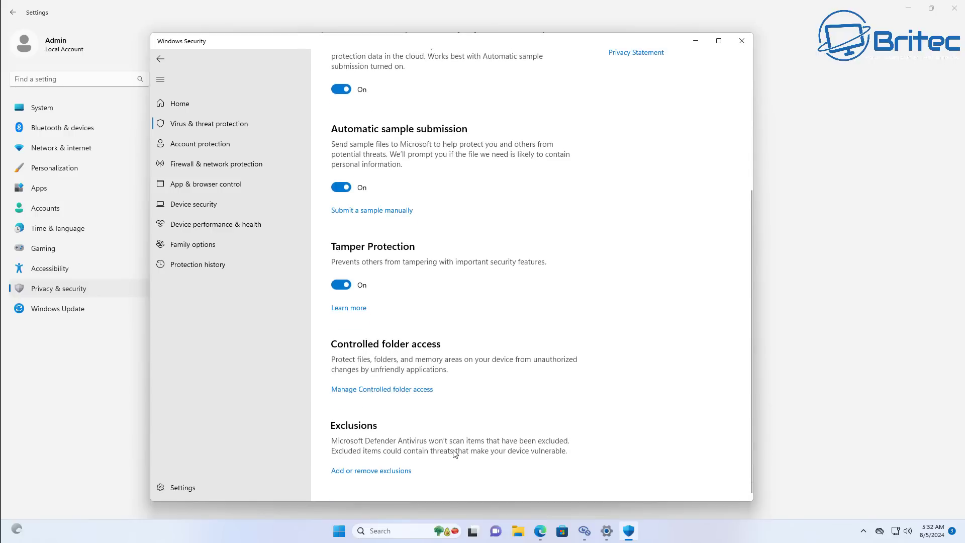
pyautogui.click(394, 473)
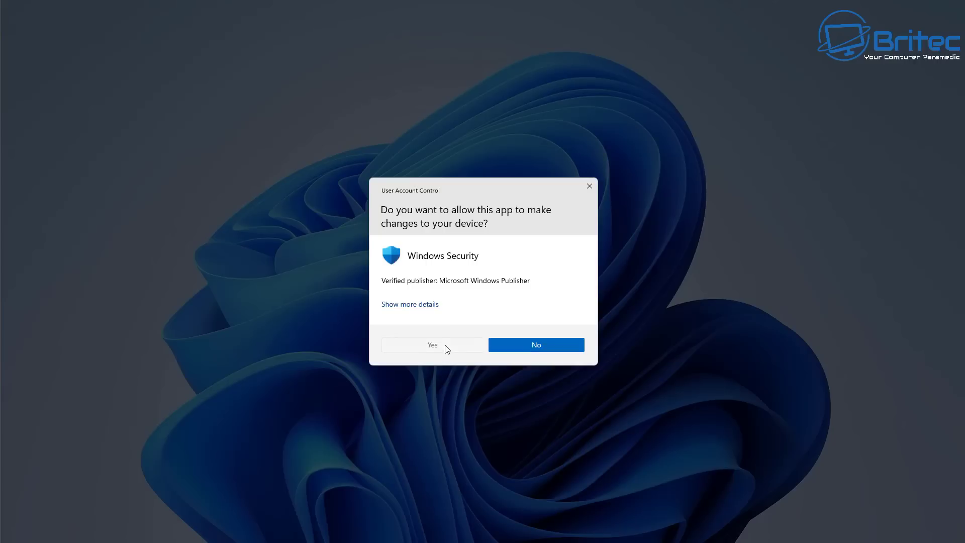
pyautogui.click(444, 347)
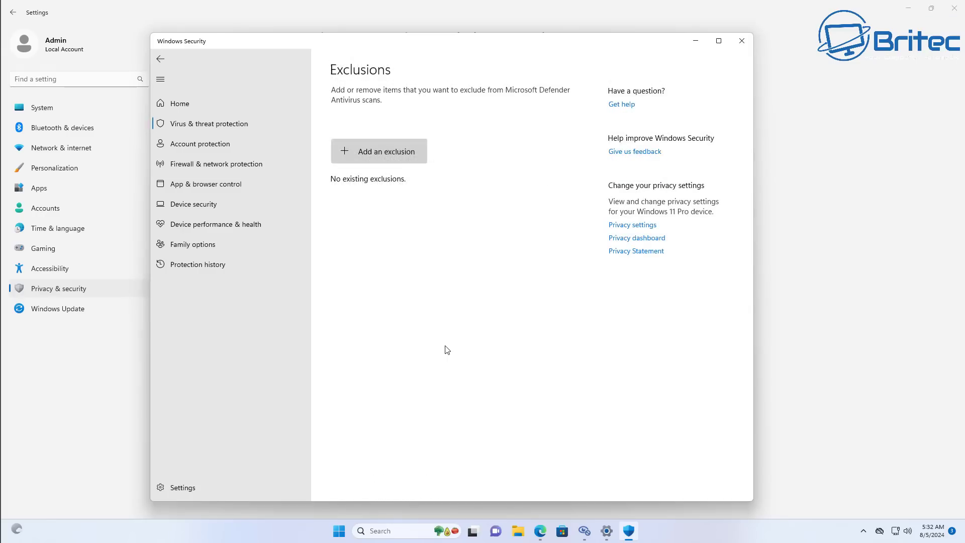
# Set File Explorer to show hidden files, folders and drives, and stop hiding extensions for known file types.
pyautogui.click(518, 530)
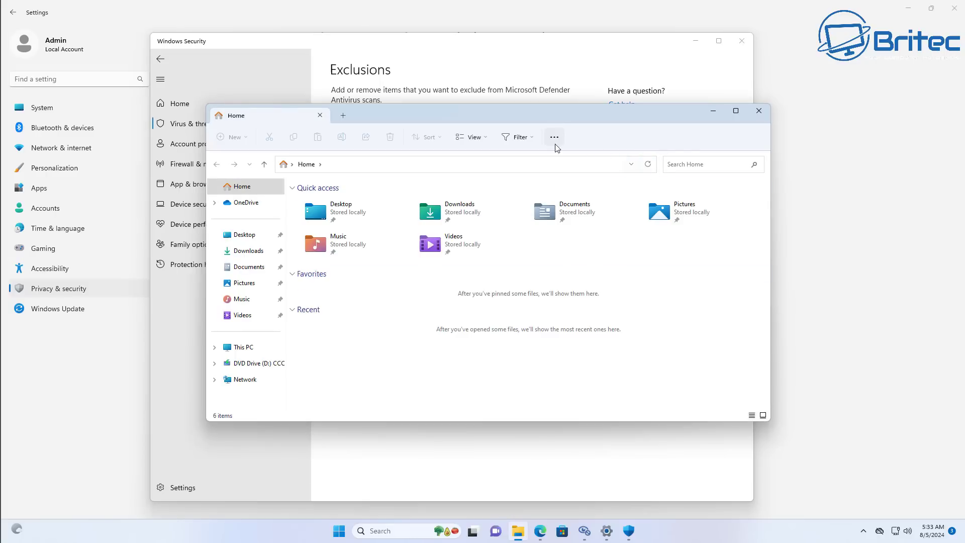
pyautogui.click(552, 138)
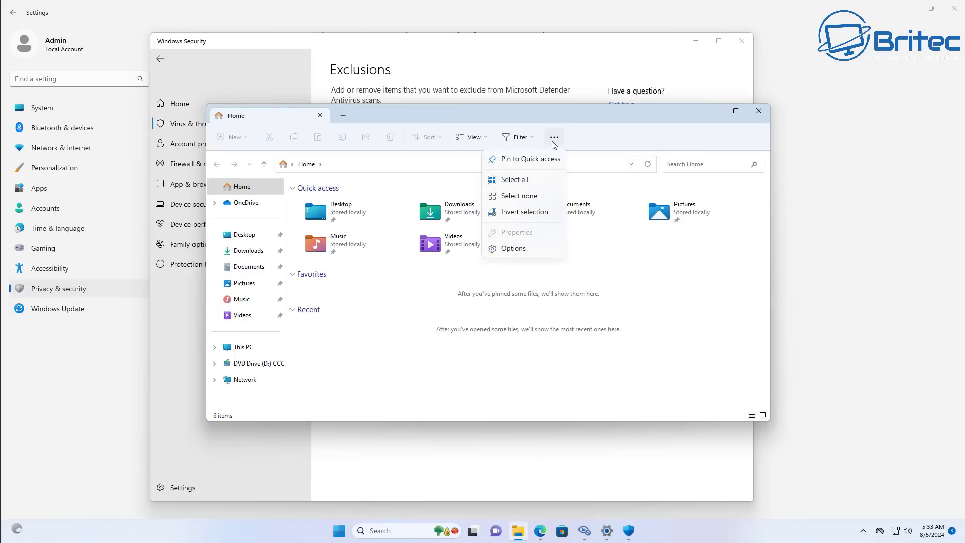
pyautogui.click(513, 249)
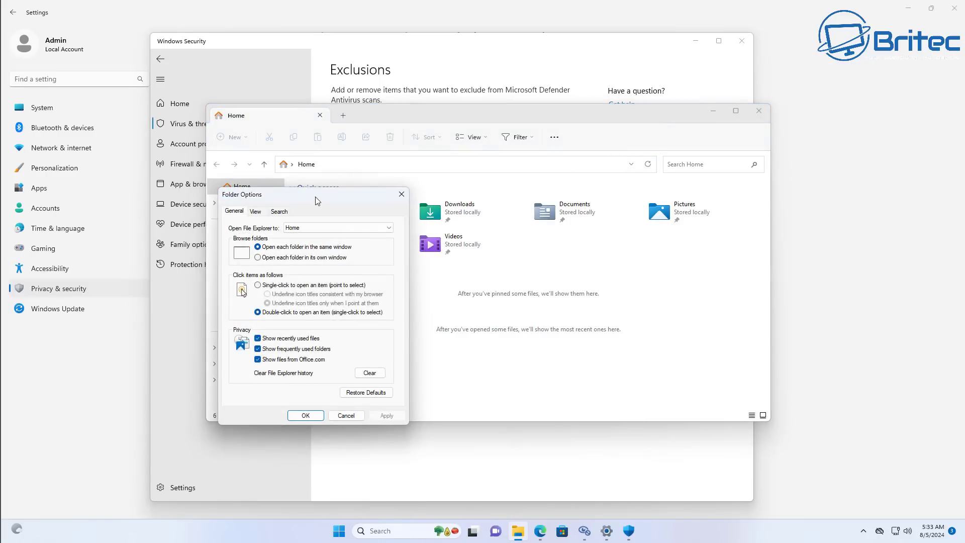
pyautogui.moveTo(315, 197); pyautogui.dragTo(494, 169)
pyautogui.click(435, 184)
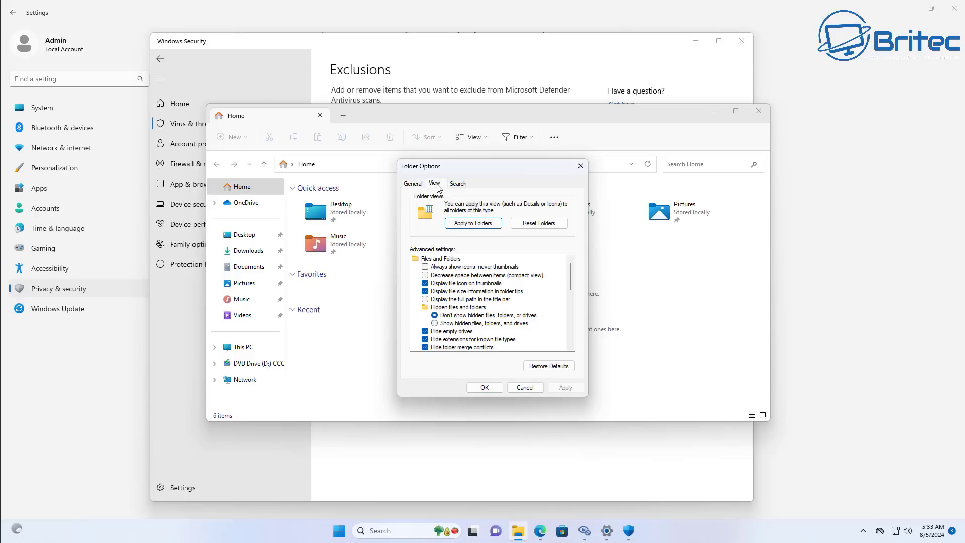
pyautogui.click(436, 323)
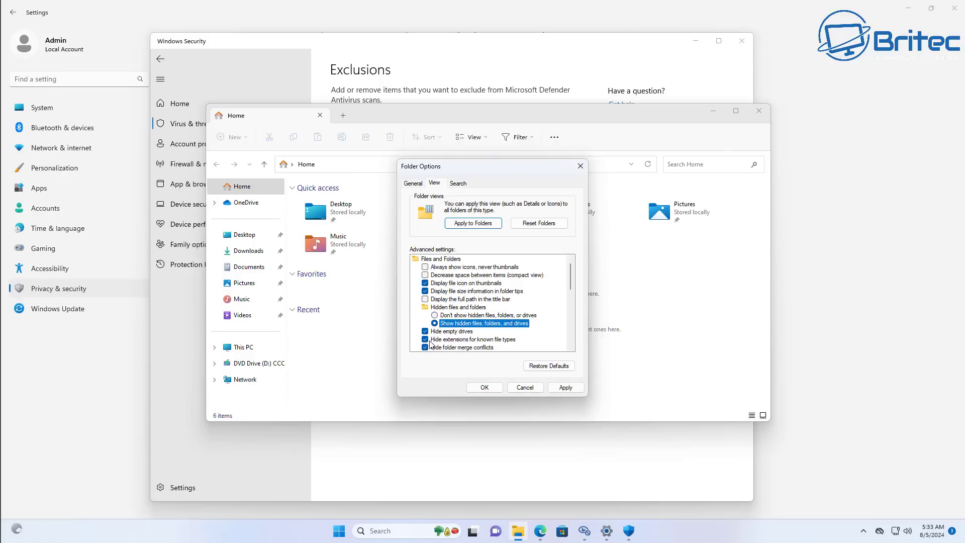
pyautogui.click(431, 342)
pyautogui.click(485, 387)
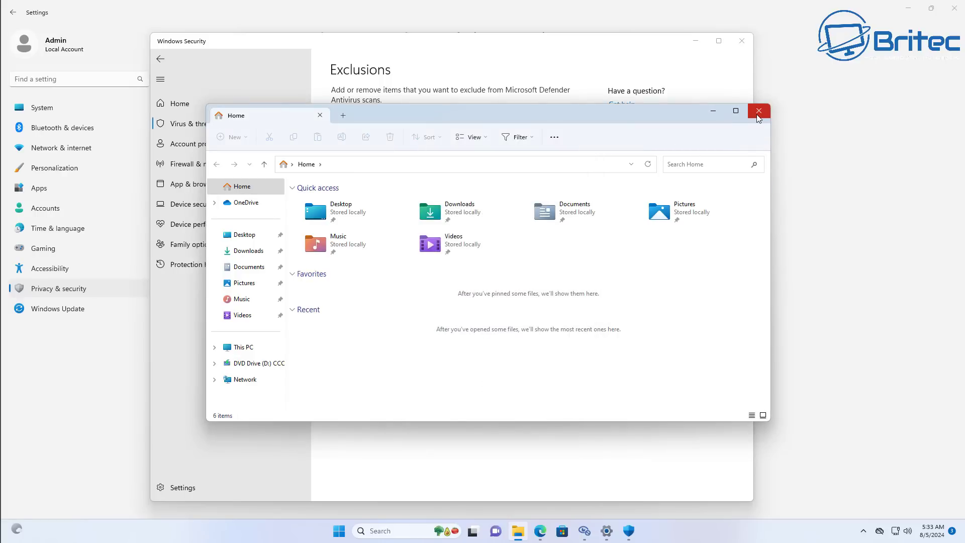
pyautogui.click(241, 347)
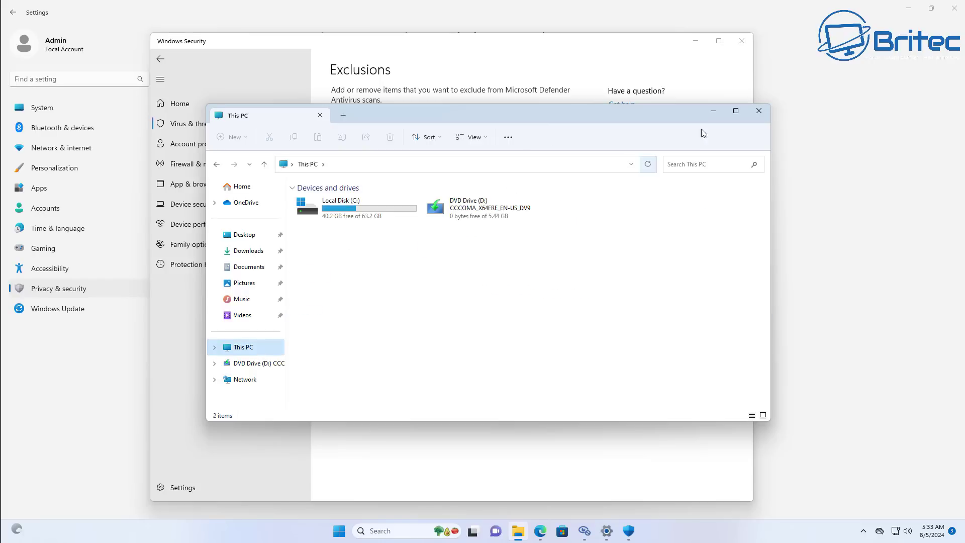
pyautogui.click(758, 113)
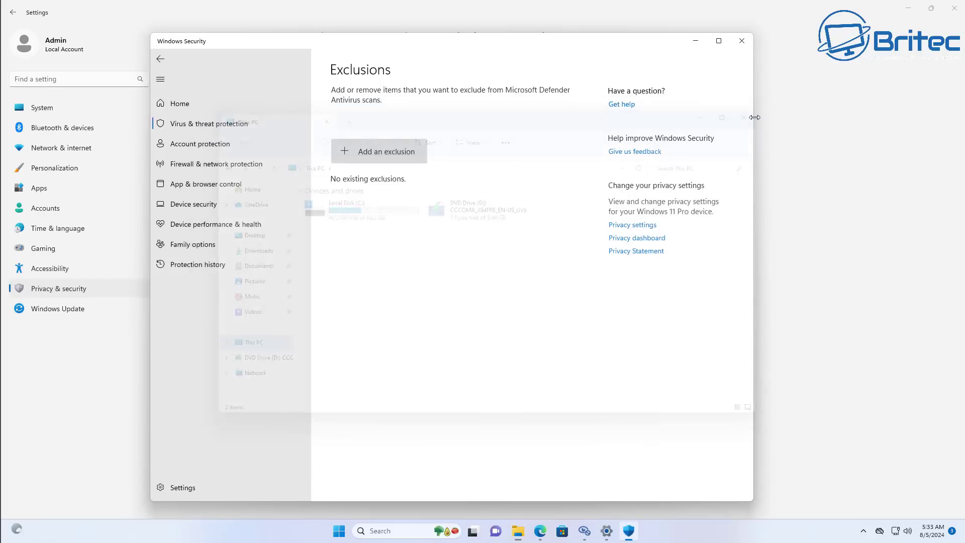
# Add a Defender folder exclusion for C:\Users\Admin\AppData\Roaming\privacy.sexy\runs.
pyautogui.click(366, 153)
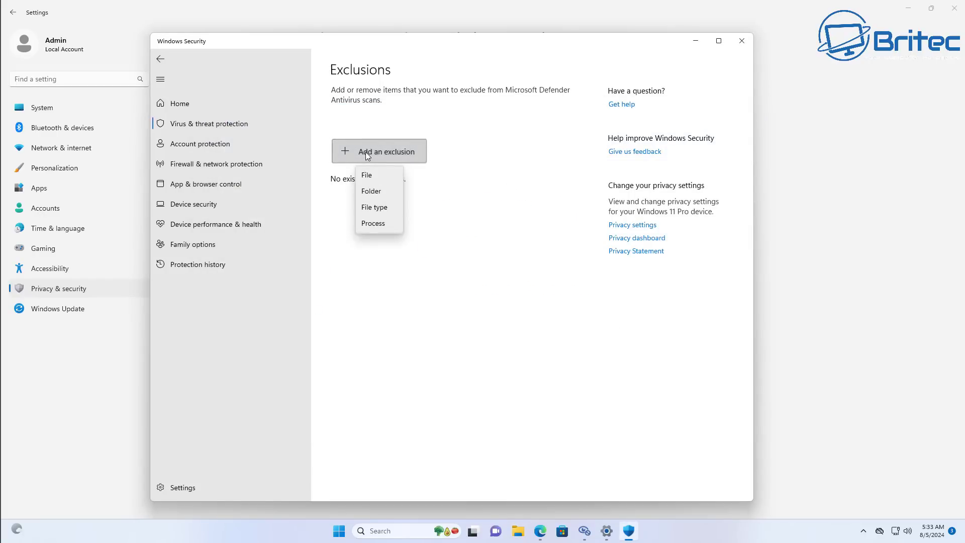
pyautogui.click(381, 191)
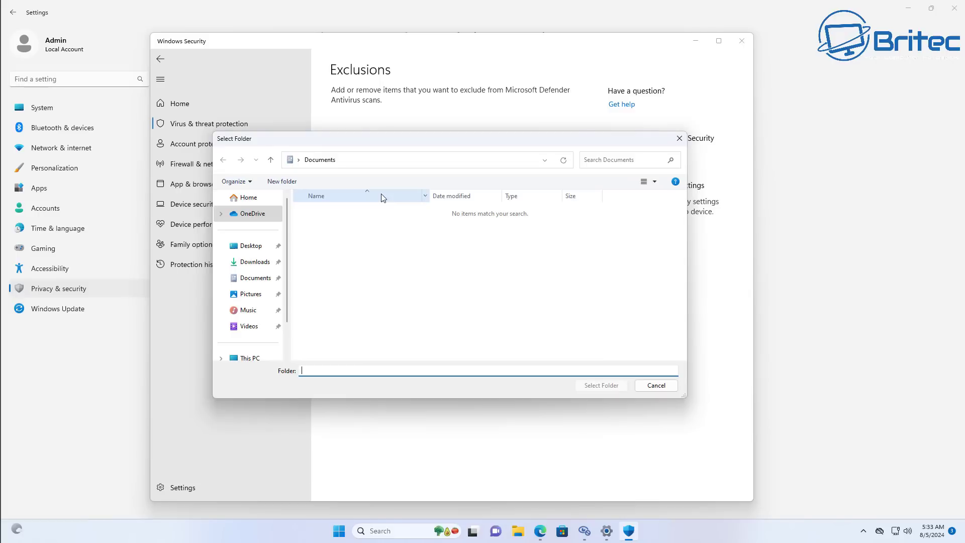
pyautogui.click(255, 361)
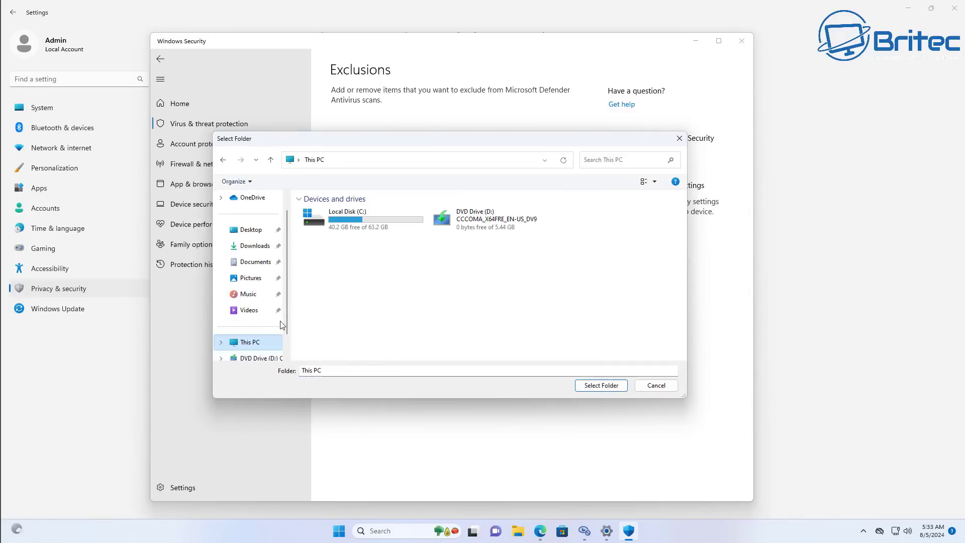
pyautogui.doubleClick(347, 211)
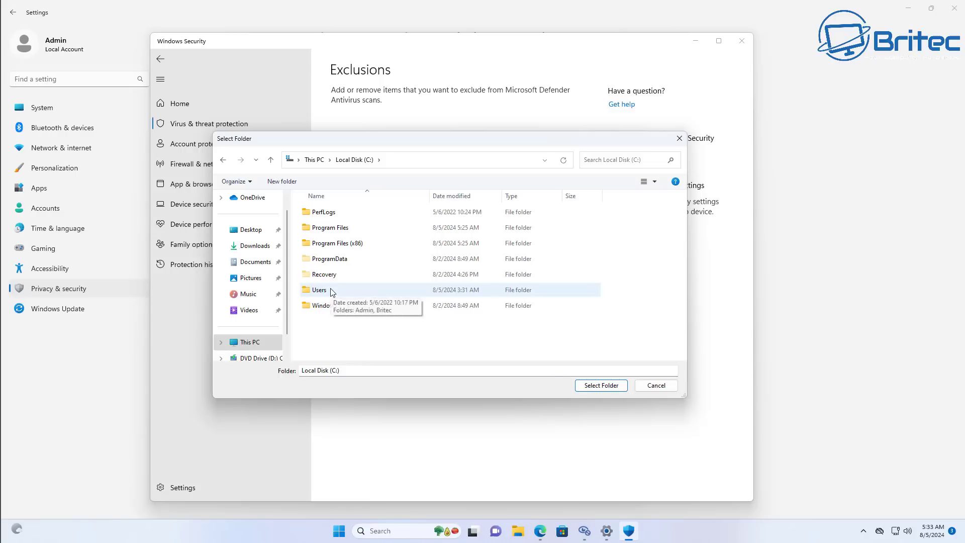
pyautogui.doubleClick(331, 291)
pyautogui.doubleClick(330, 213)
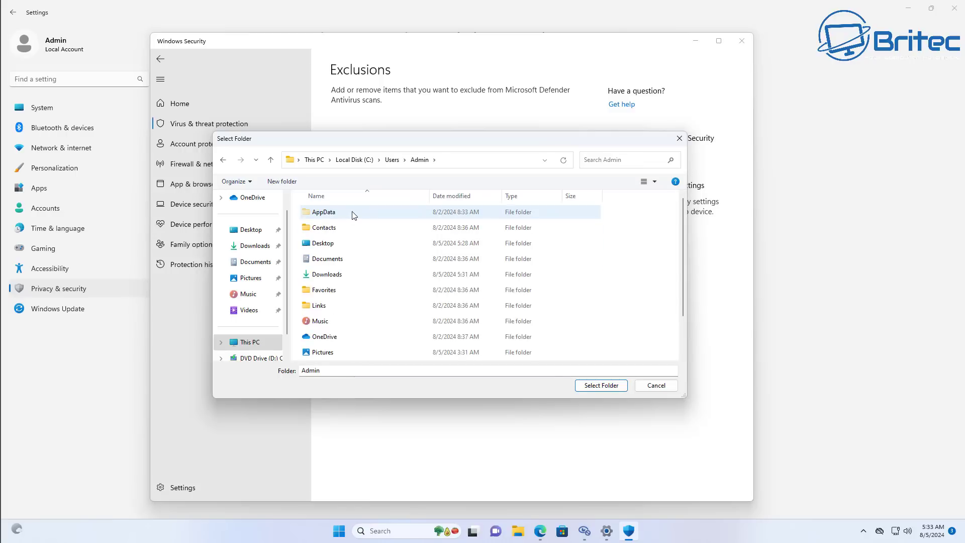
pyautogui.doubleClick(353, 213)
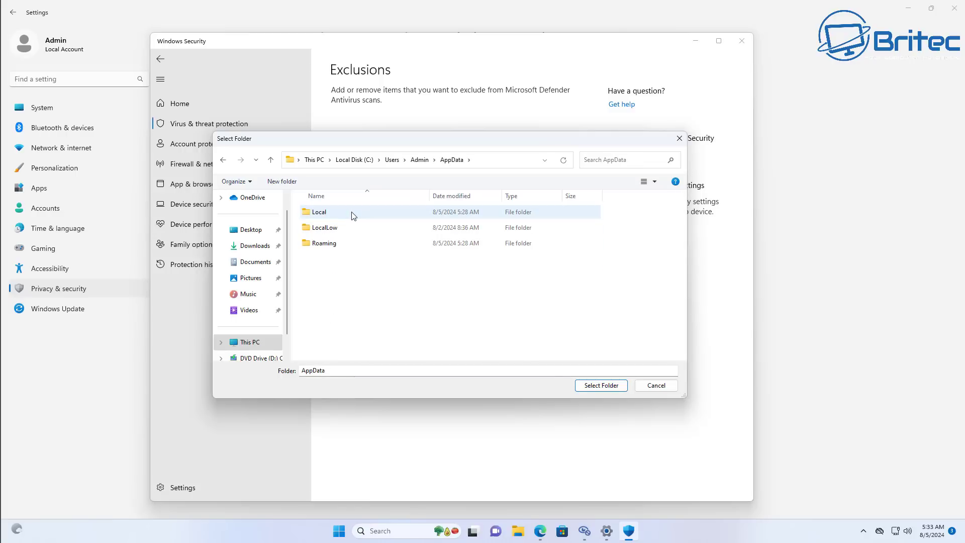
pyautogui.doubleClick(354, 244)
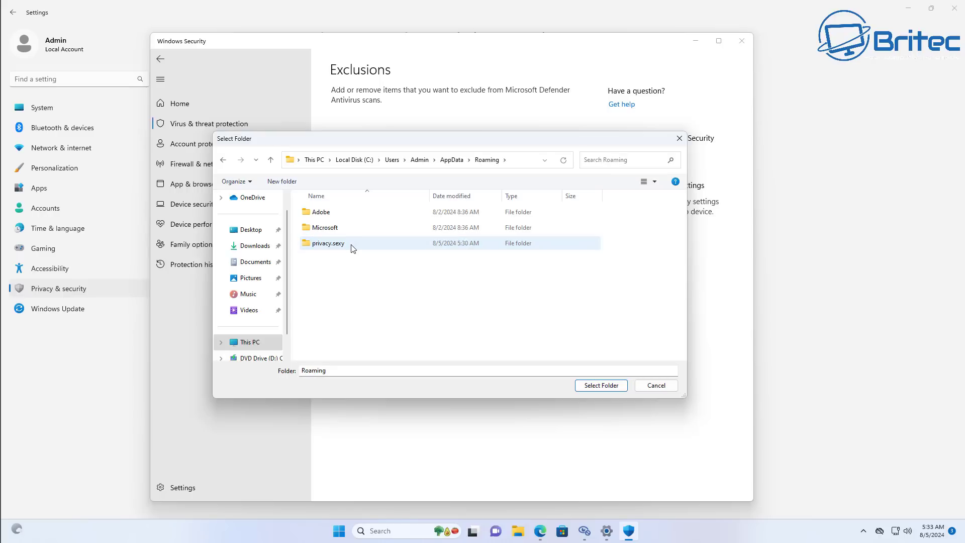
pyautogui.doubleClick(353, 246)
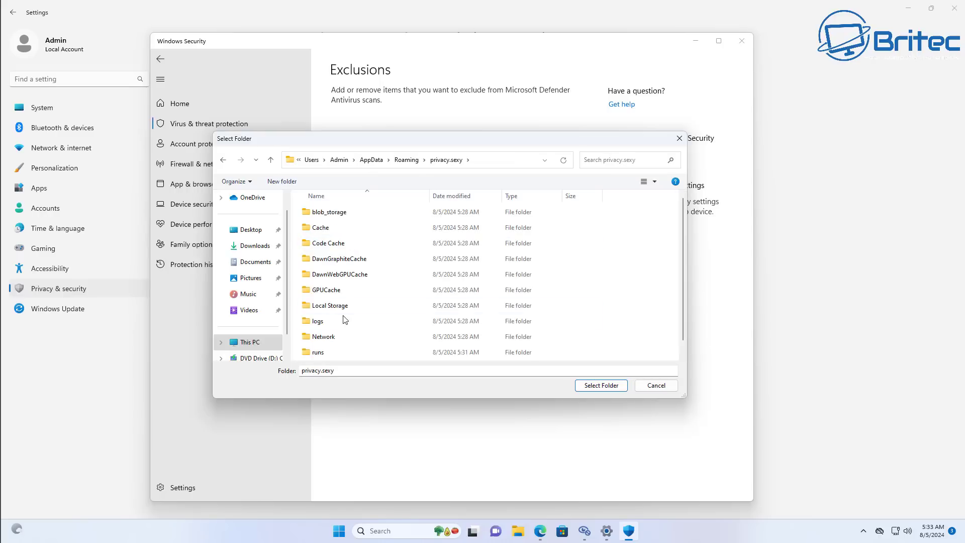
pyautogui.scroll(-1, 373, 317)
pyautogui.click(331, 340)
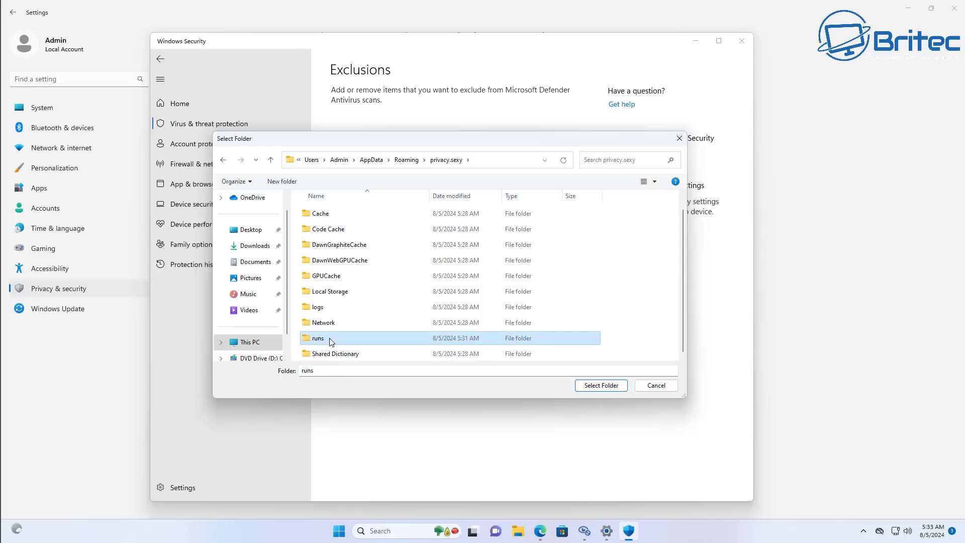
pyautogui.click(603, 387)
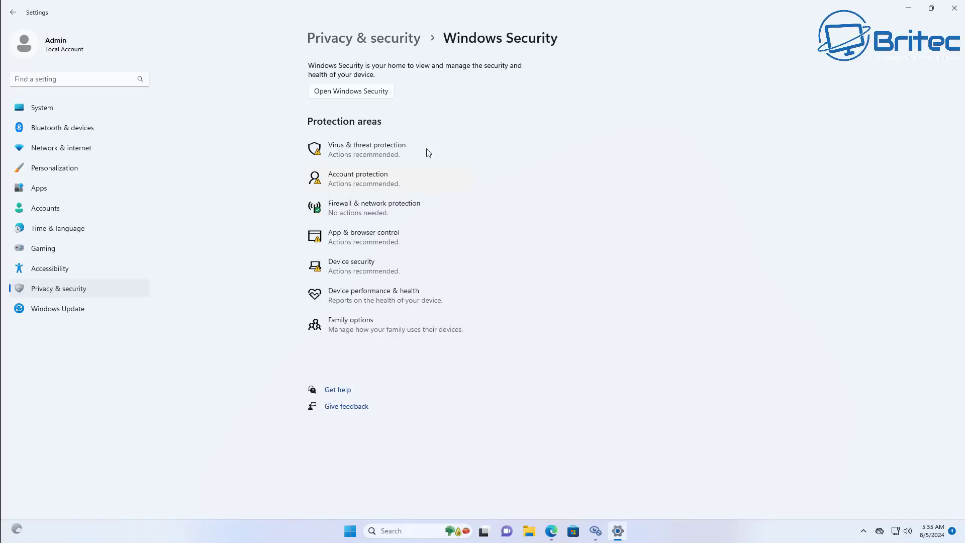
# Turn off Real-time protection in Windows Security, allow the change, and close the Windows Security window.
pyautogui.click(380, 98)
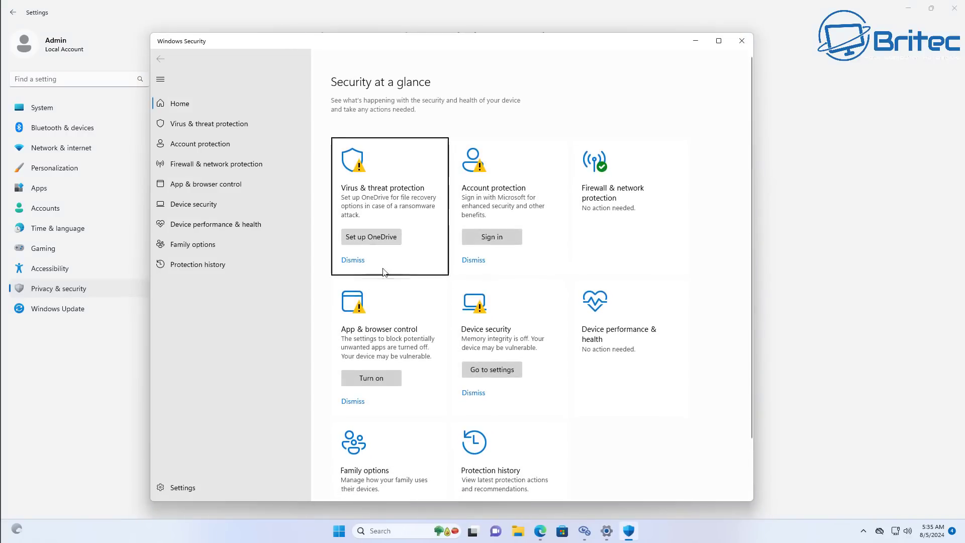
pyautogui.click(206, 127)
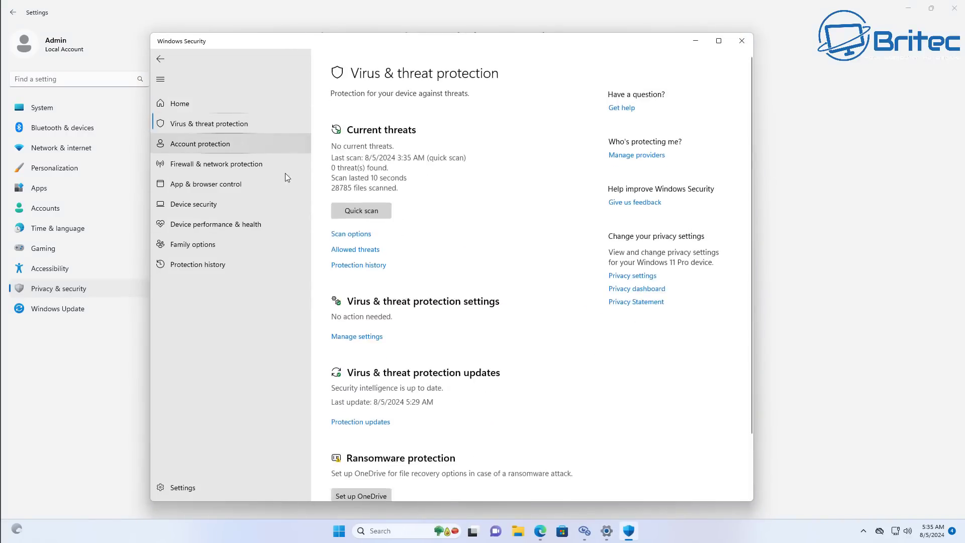
pyautogui.click(369, 337)
pyautogui.click(345, 191)
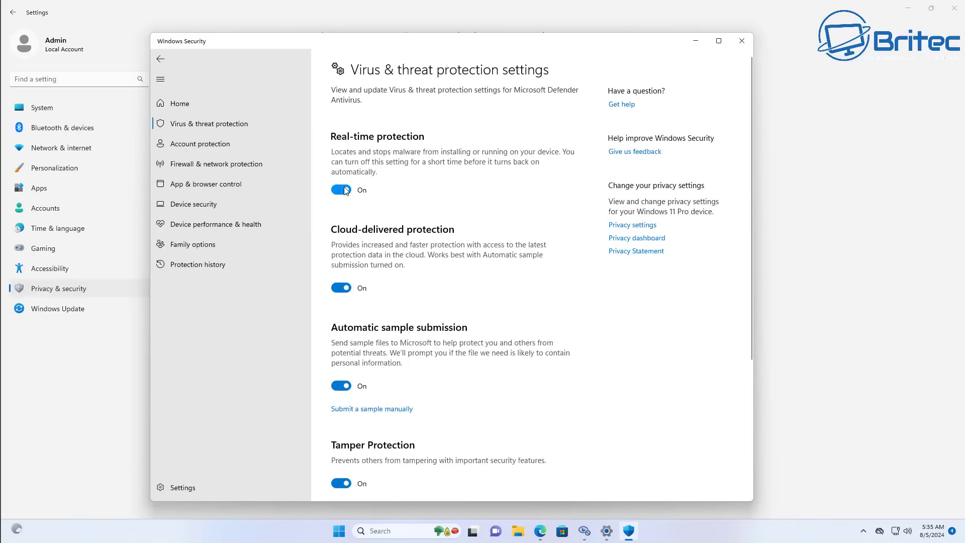
pyautogui.click(432, 345)
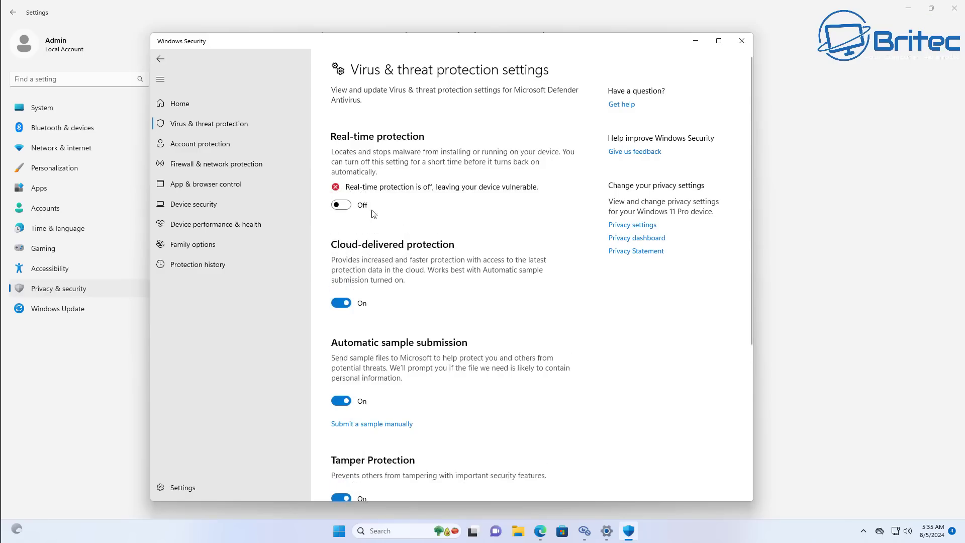
pyautogui.click(741, 40)
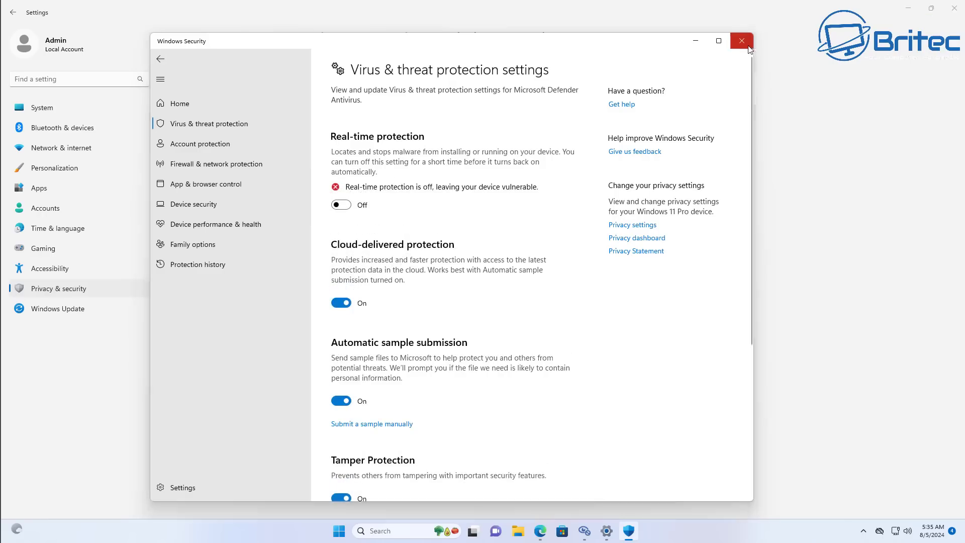
# Save the generated cleanup script from privacy.sexy as privacy-script.bat in the Downloads folder.
pyautogui.click(911, 14)
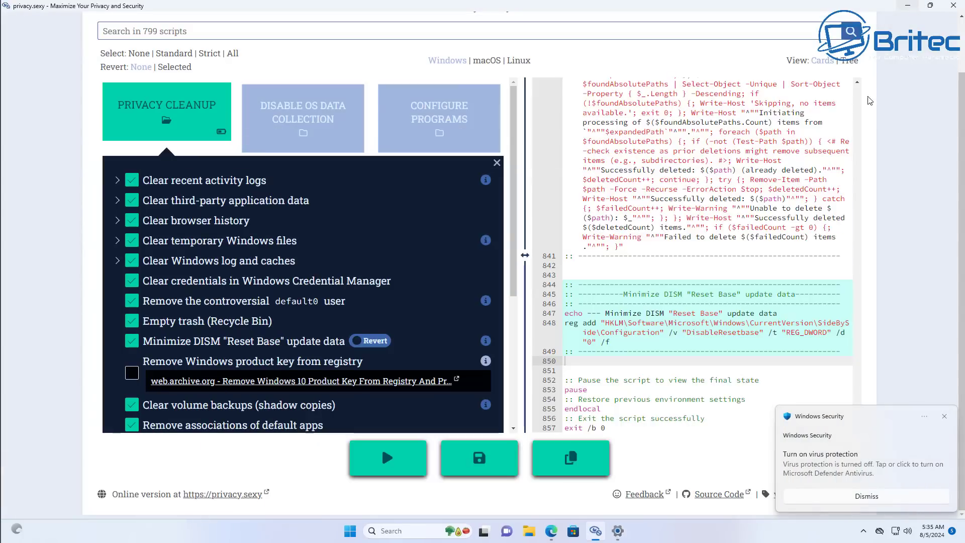
pyautogui.click(477, 471)
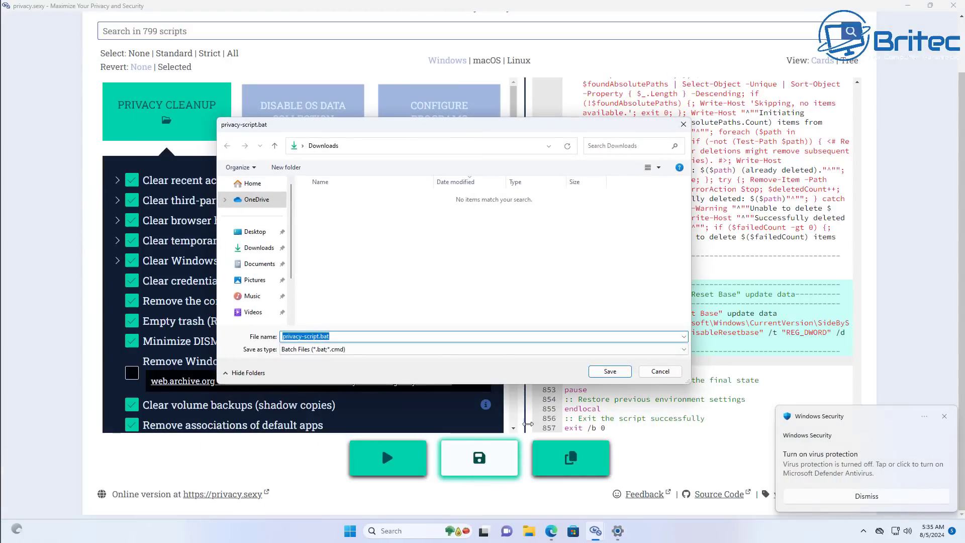
pyautogui.click(609, 373)
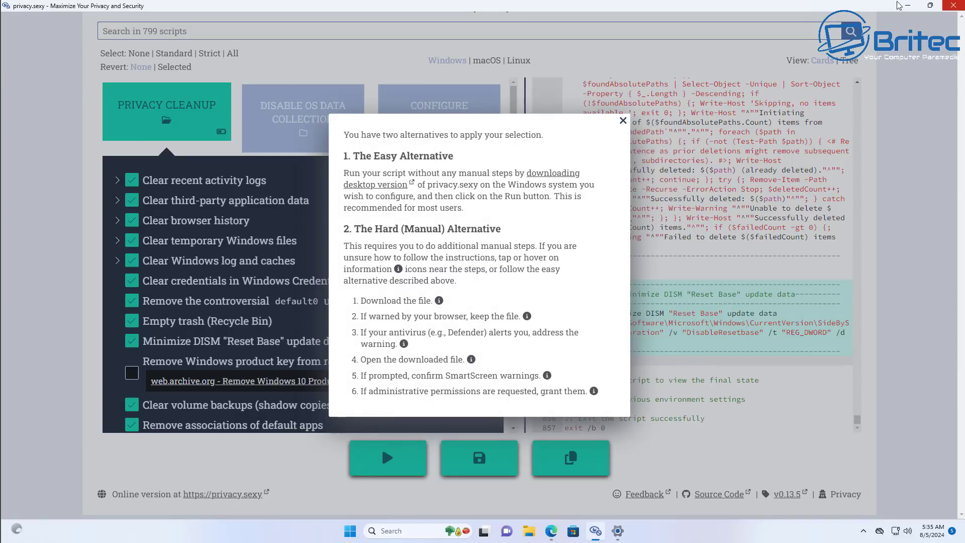
# Open privacy-script.bat from the Downloads folder in Notepad, examine its cleanup commands, and close it.
pyautogui.click(911, 8)
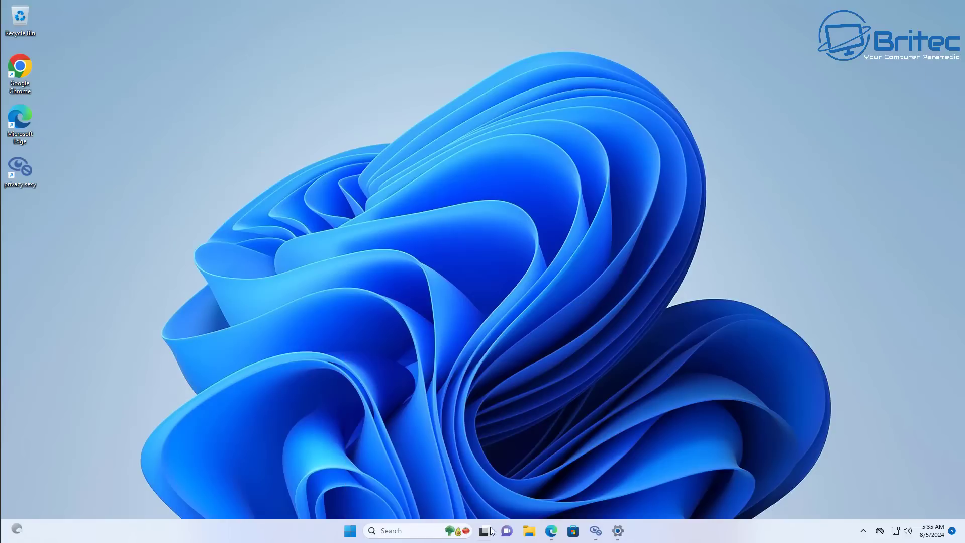
pyautogui.click(530, 530)
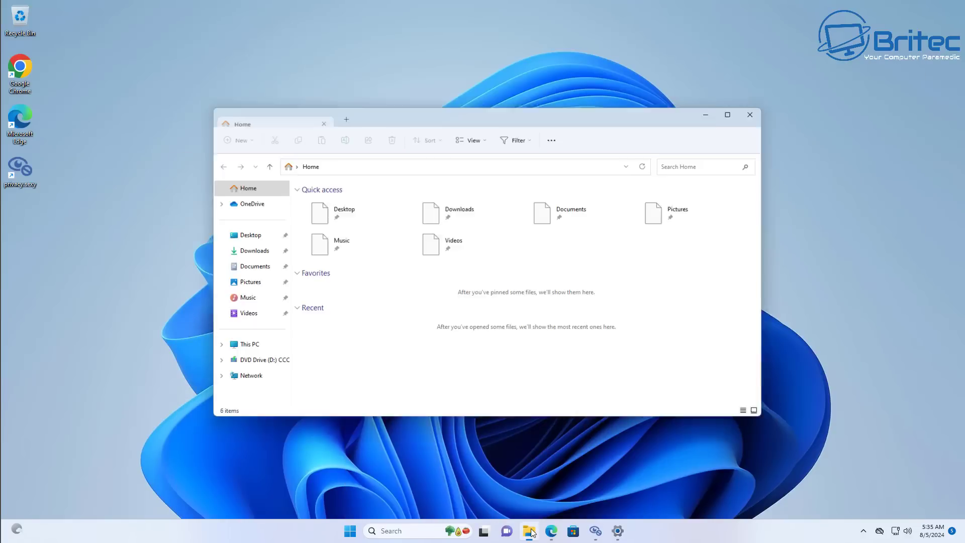
pyautogui.click(248, 250)
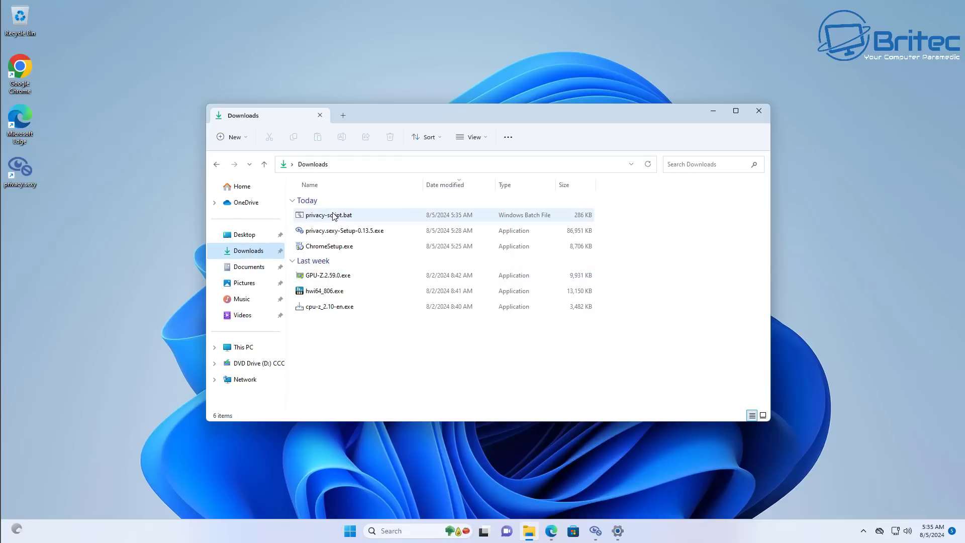
pyautogui.rightClick(333, 215)
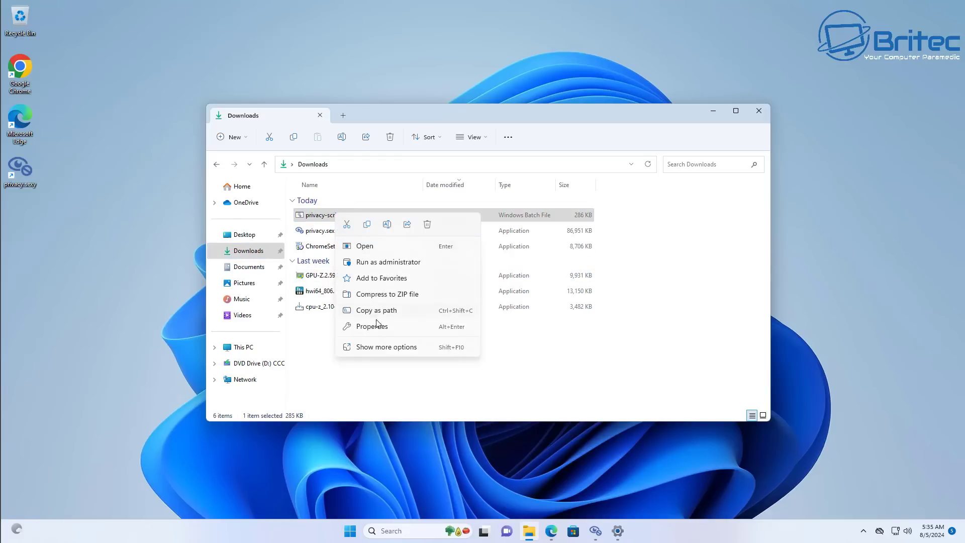
pyautogui.click(383, 347)
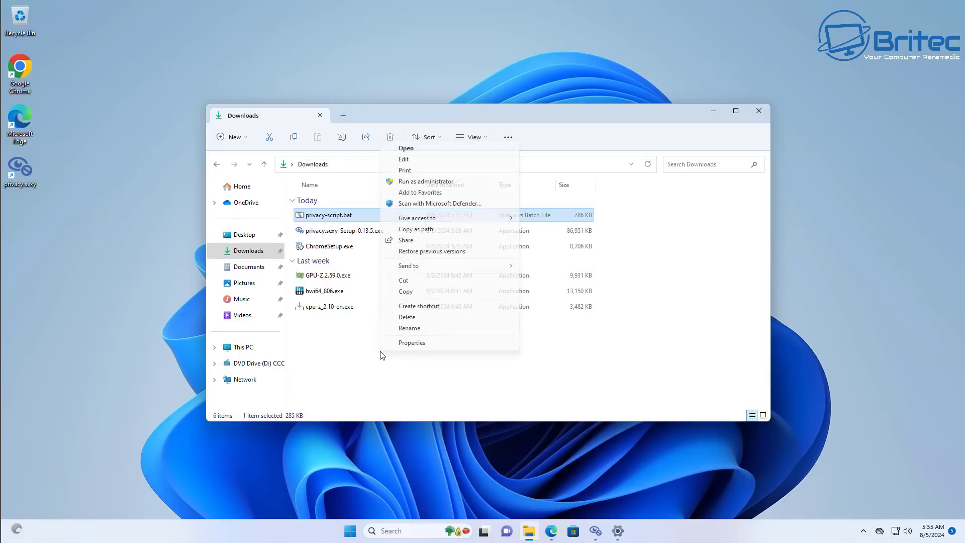
pyautogui.click(415, 165)
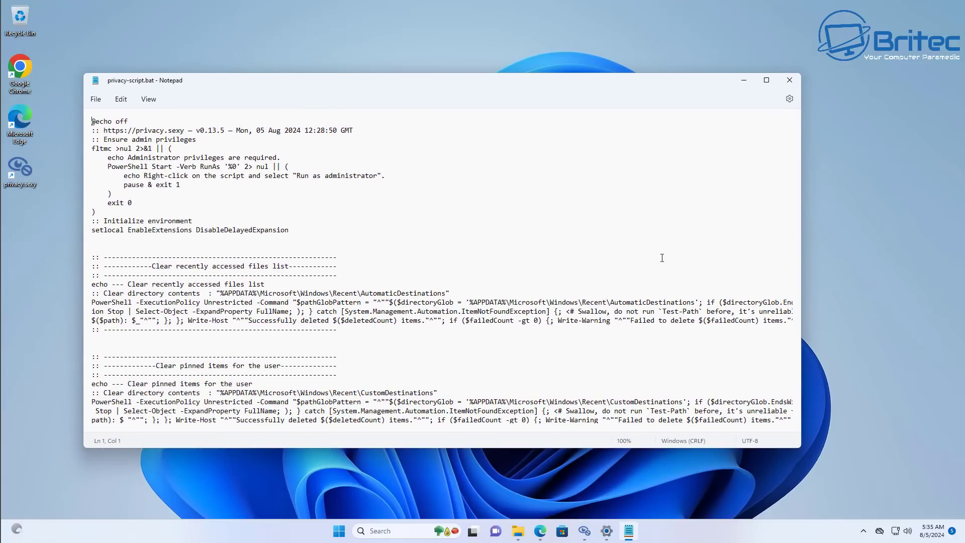
pyautogui.scroll(-7, 663, 262)
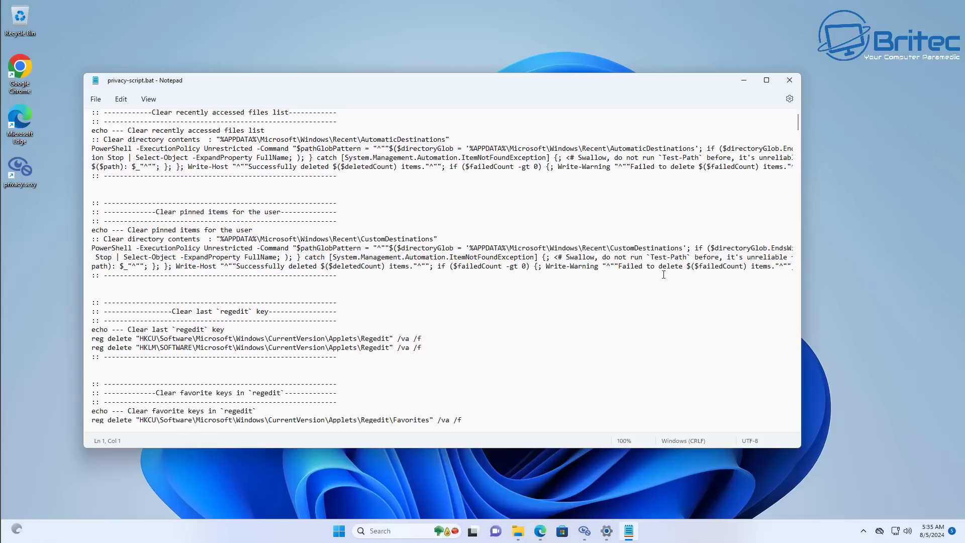
pyautogui.scroll(-10, 664, 273)
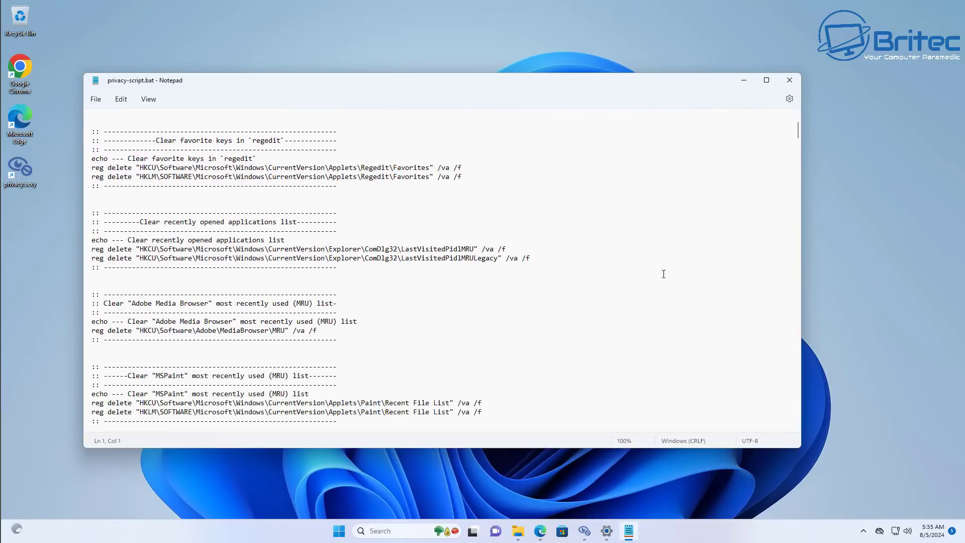
pyautogui.scroll(-9, 663, 274)
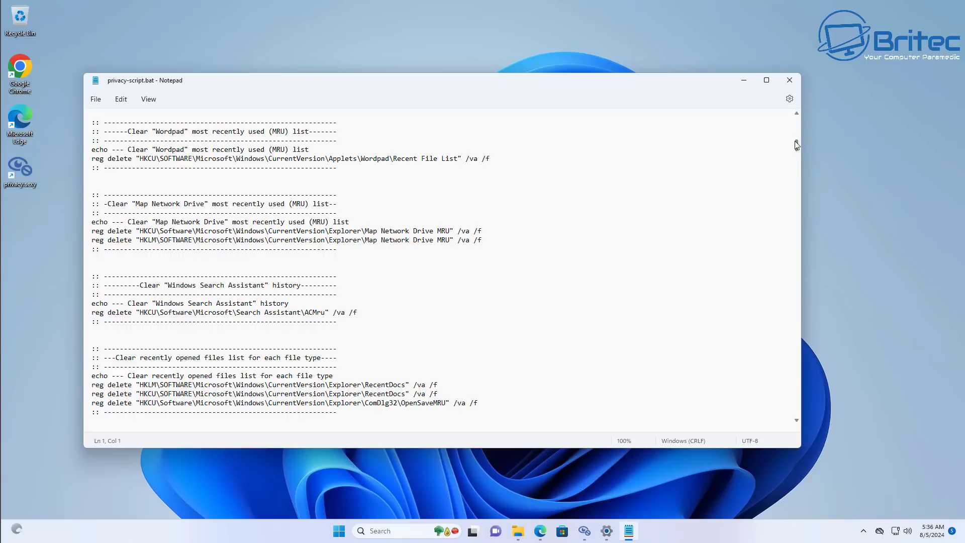
pyautogui.click(788, 84)
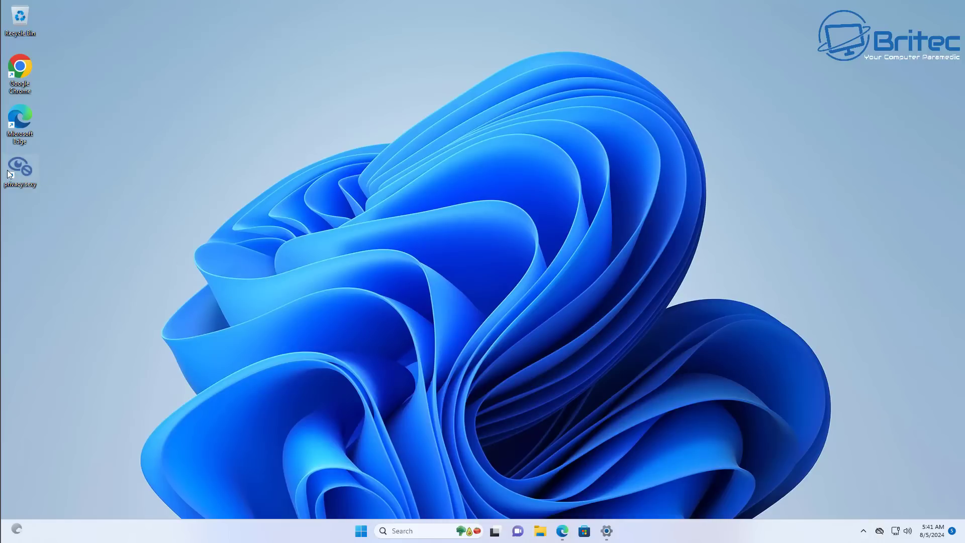
# Launch privacy.sexy from the desktop as administrator, allow the User Account Control request, and maximize its window.
pyautogui.rightClick(28, 164)
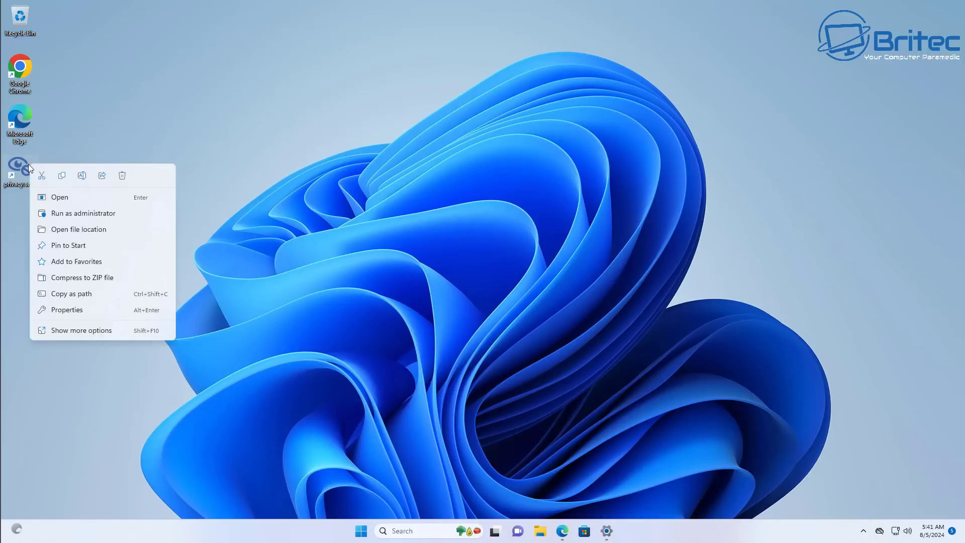
pyautogui.click(97, 214)
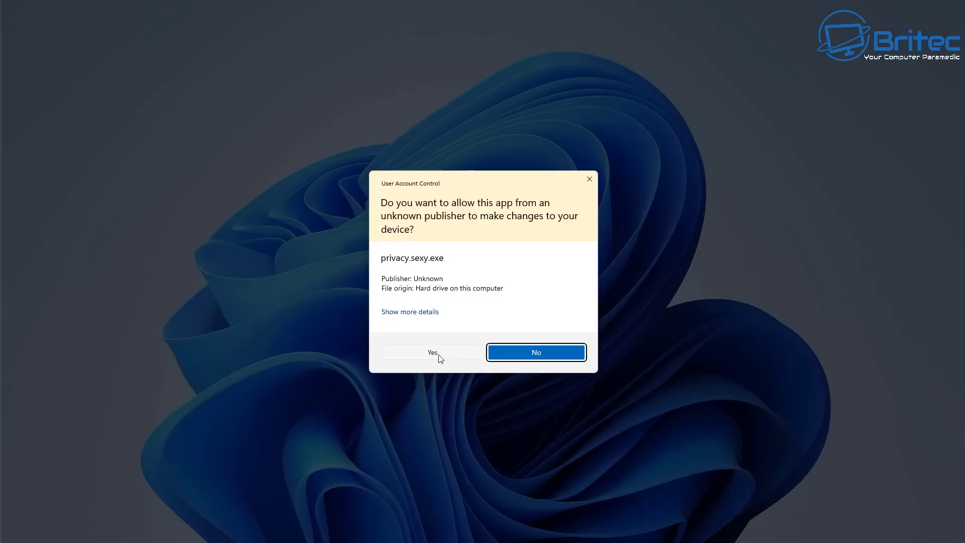
pyautogui.click(438, 354)
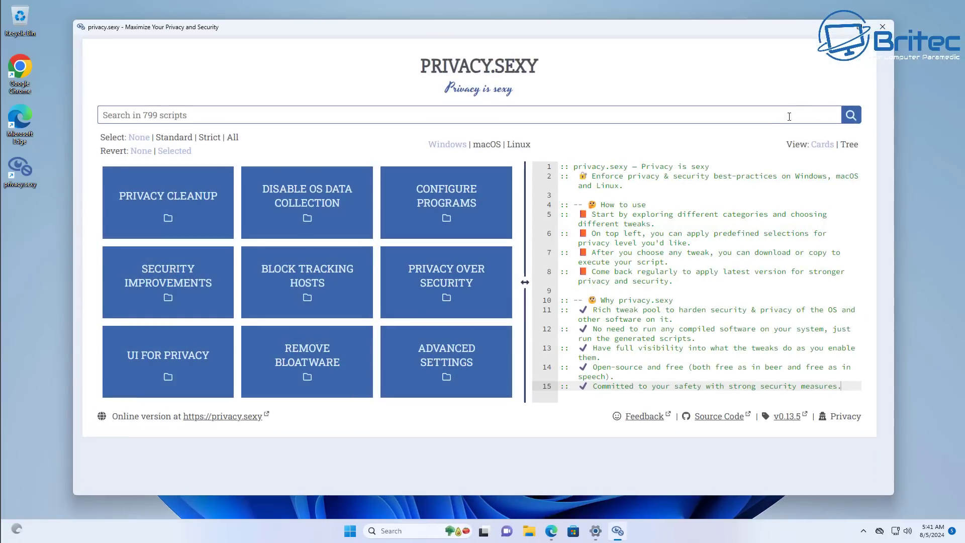
pyautogui.click(859, 27)
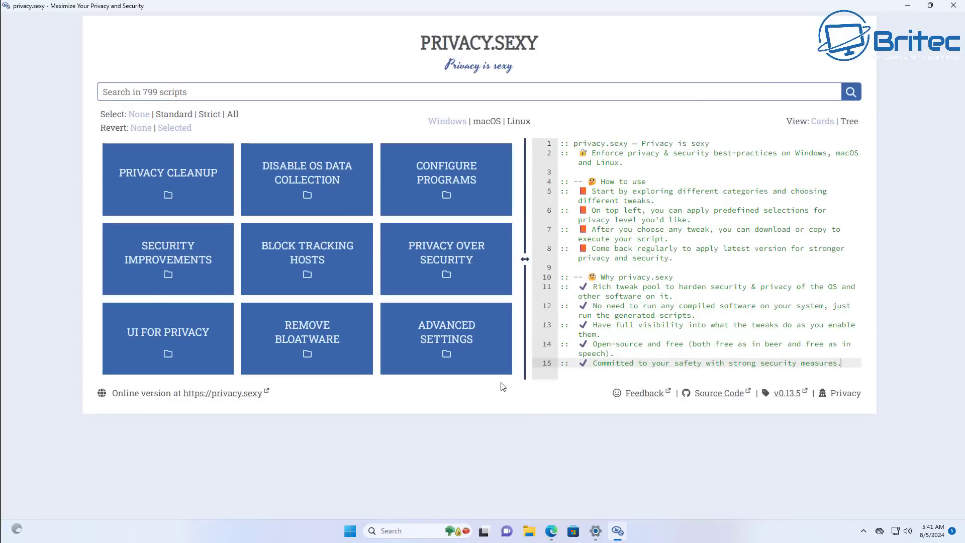
# In Disable OS Data Collection, select the tweaks disabling app access to personal information, Application Experience, Application Compatibility Framework, Windows telemetry and Windows Update data collection.
pyautogui.click(340, 193)
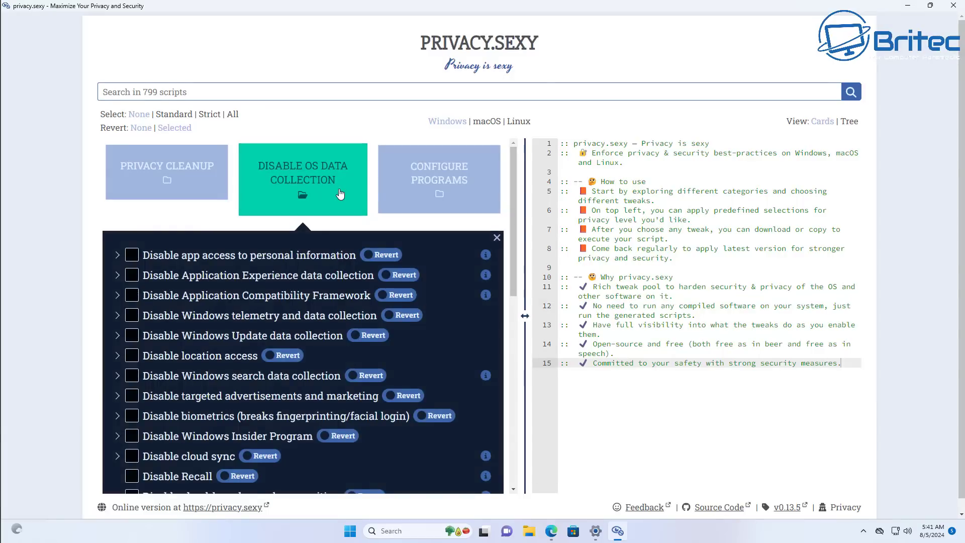
pyautogui.click(134, 238)
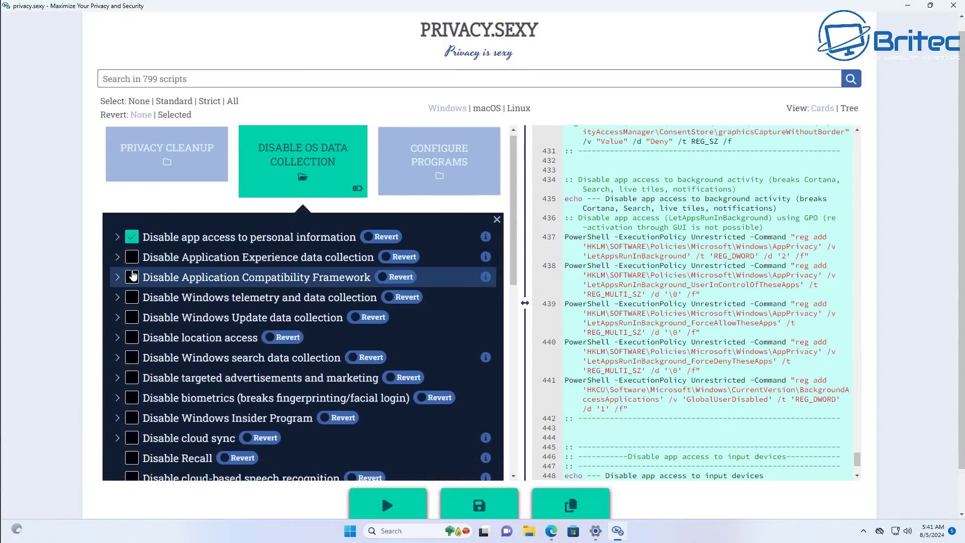
pyautogui.click(132, 258)
pyautogui.click(132, 277)
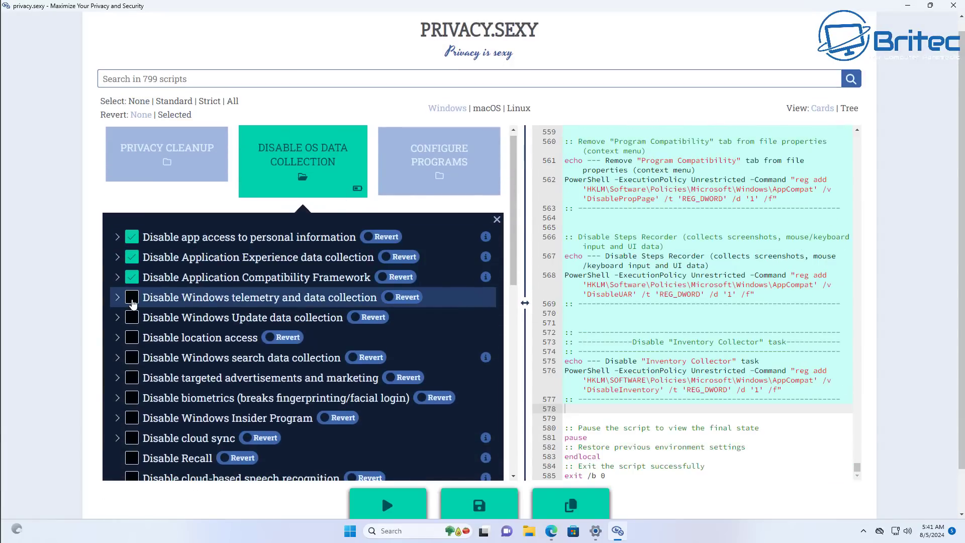
pyautogui.click(133, 300)
pyautogui.click(130, 320)
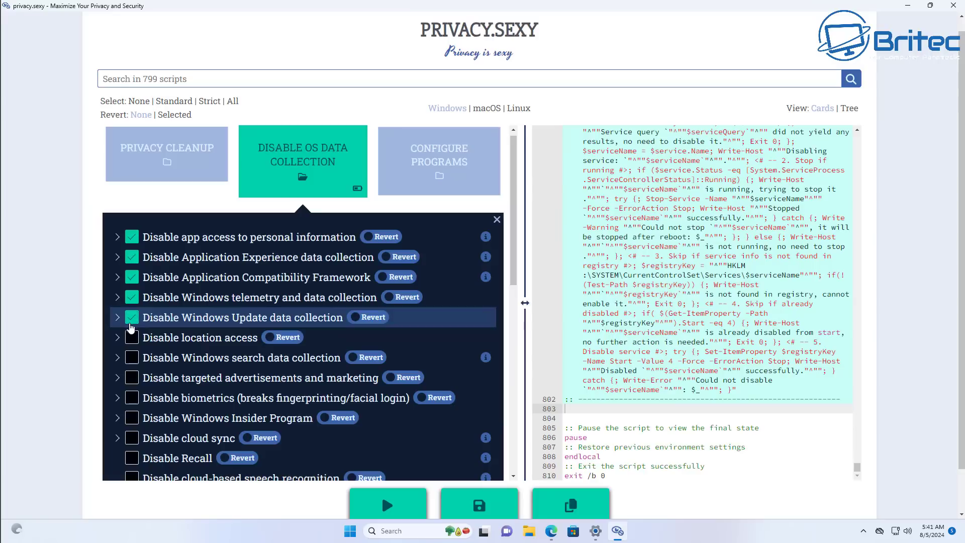
# Select the tweaks disabling location access, Windows search data collection, targeted advertisements and marketing, biometrics, and the Windows Insider Program.
pyautogui.click(131, 339)
pyautogui.click(131, 359)
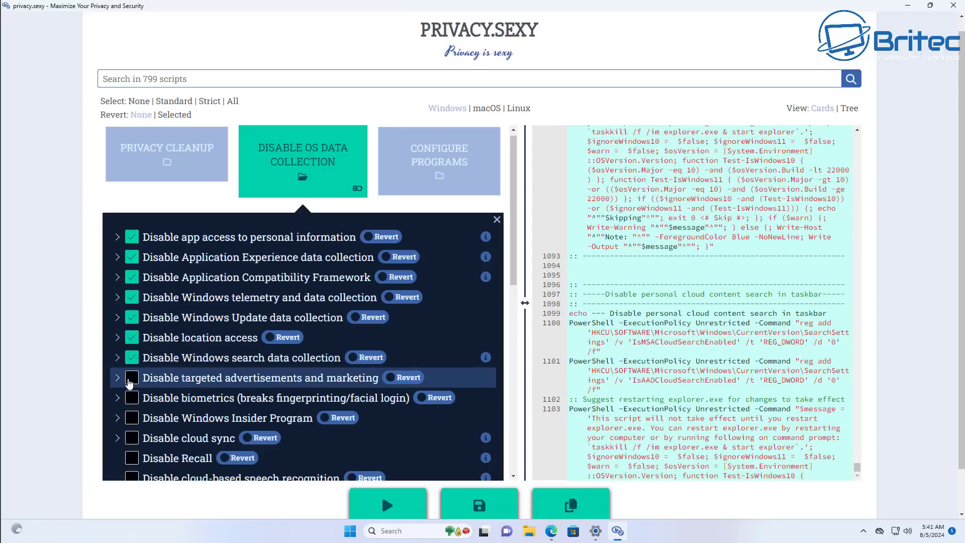
pyautogui.click(130, 380)
pyautogui.click(131, 399)
pyautogui.click(131, 419)
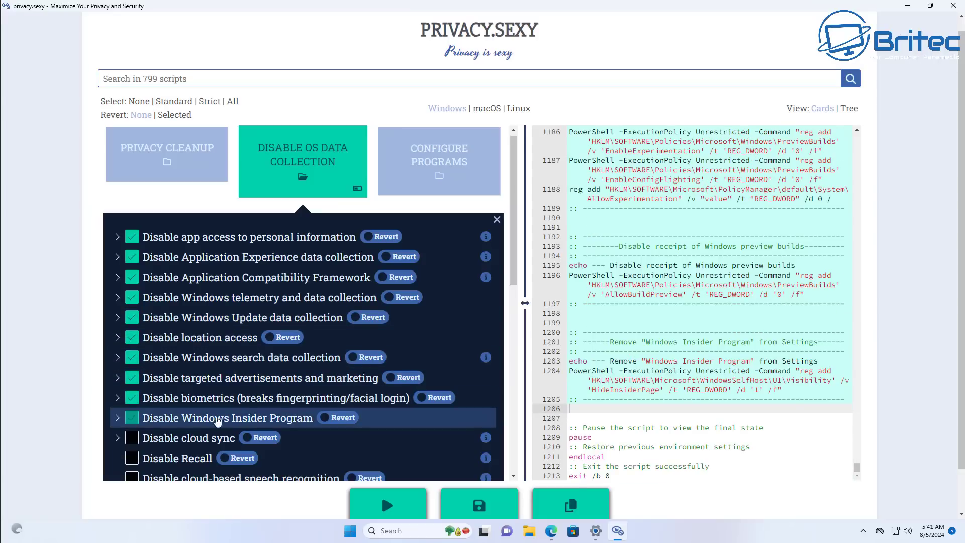
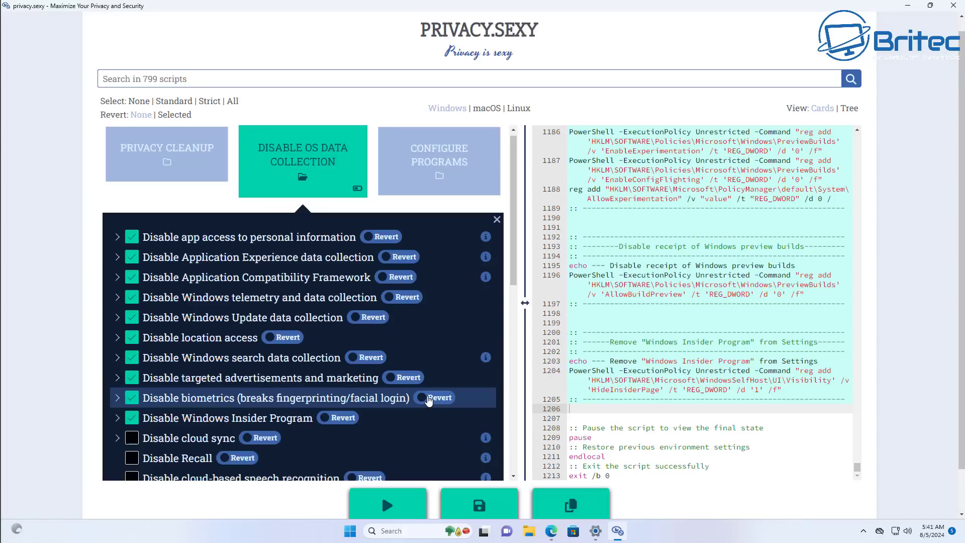
# Try the Revert option on the Disable biometrics tweak, switching it on and back off.
pyautogui.click(428, 398)
pyautogui.click(428, 398)
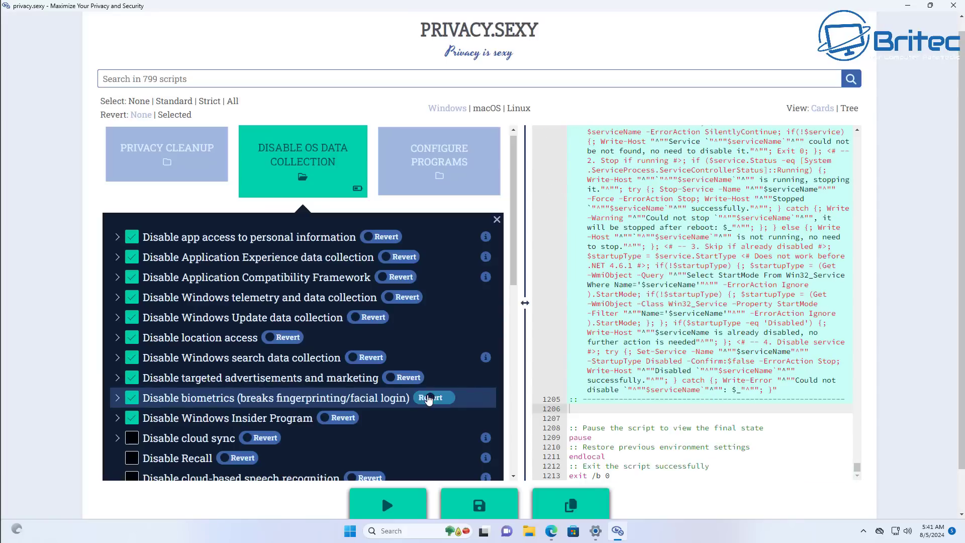
pyautogui.click(428, 398)
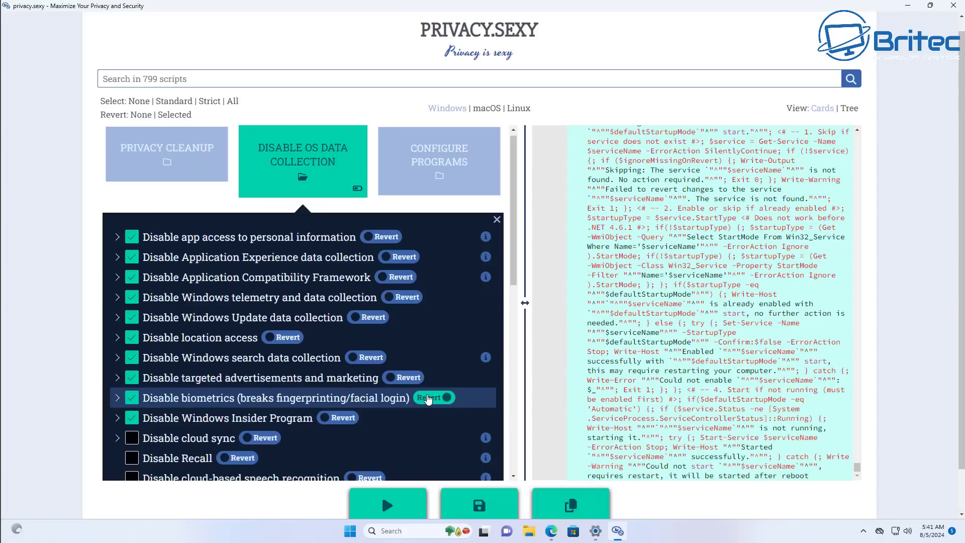
pyautogui.click(428, 398)
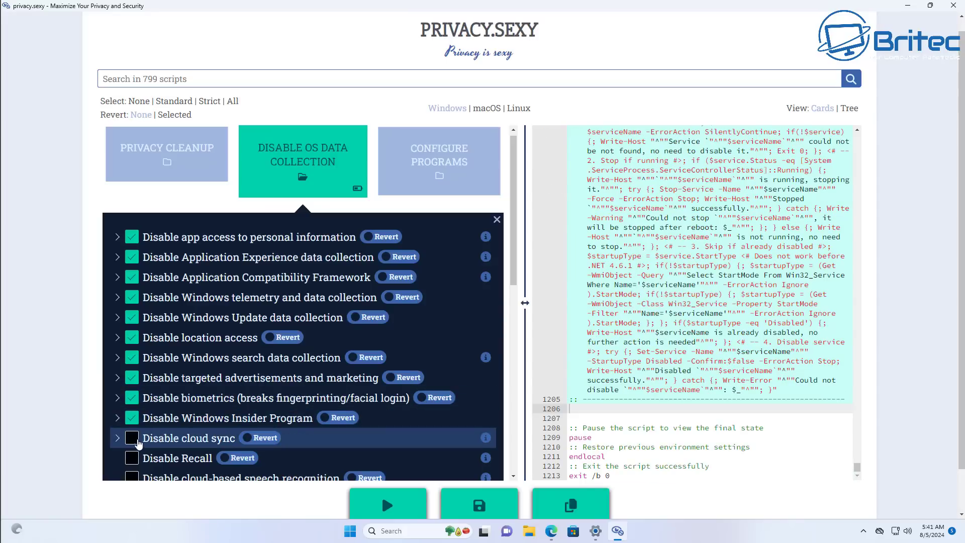
# Select the Disable cloud sync and Disable Recall tweaks.
pyautogui.click(136, 439)
pyautogui.click(133, 457)
pyautogui.scroll(-3, 153, 465)
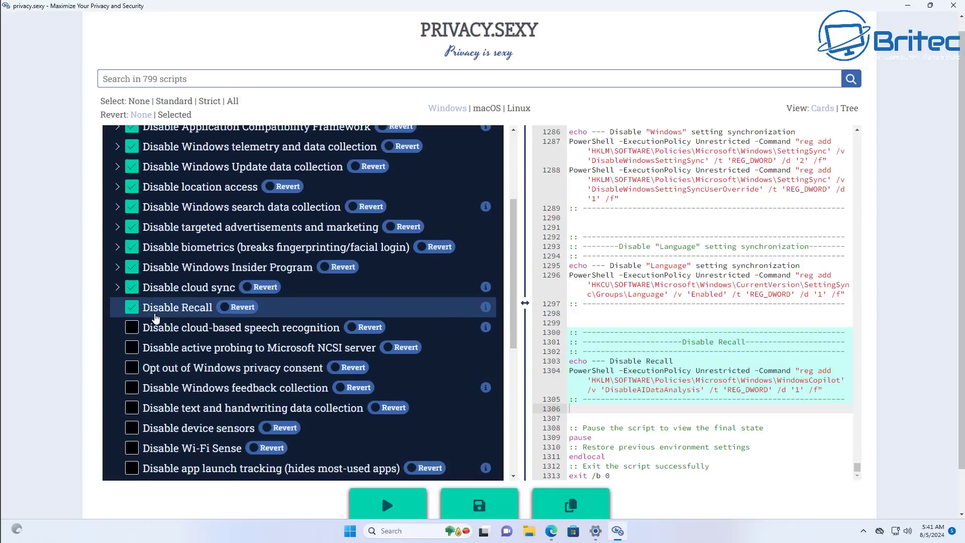
# Read the documentation of the Disable Recall tweak and collapse it again.
pyautogui.click(486, 306)
pyautogui.scroll(-3, 453, 325)
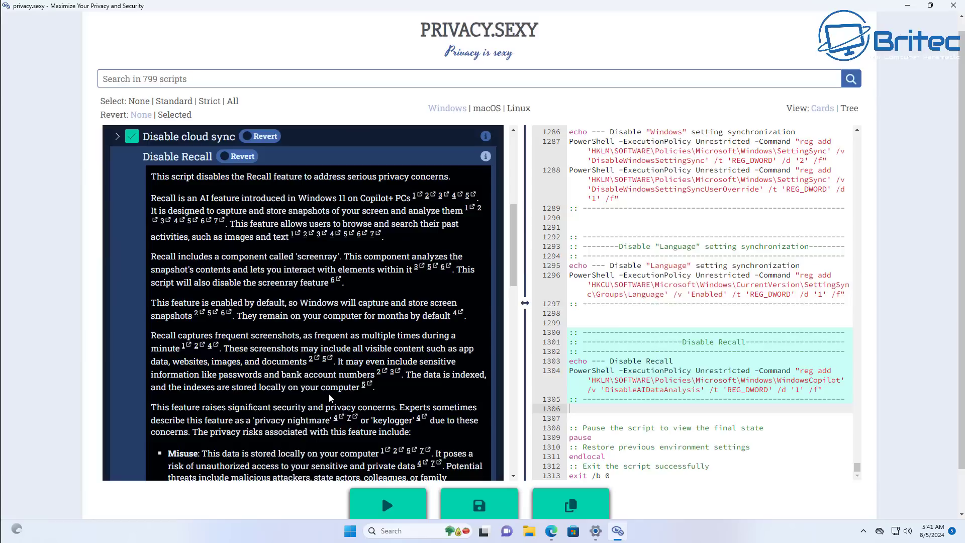
pyautogui.click(486, 157)
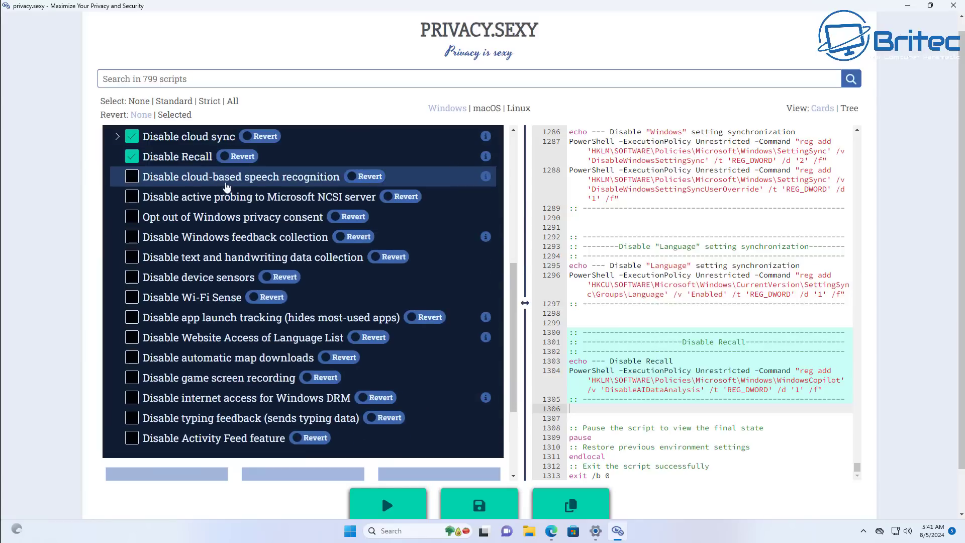
# Select the tweaks for cloud-based speech recognition, NCSI active probing, Windows privacy consent, Windows feedback collection, text and handwriting data collection, and device sensors.
pyautogui.click(131, 176)
pyautogui.click(132, 197)
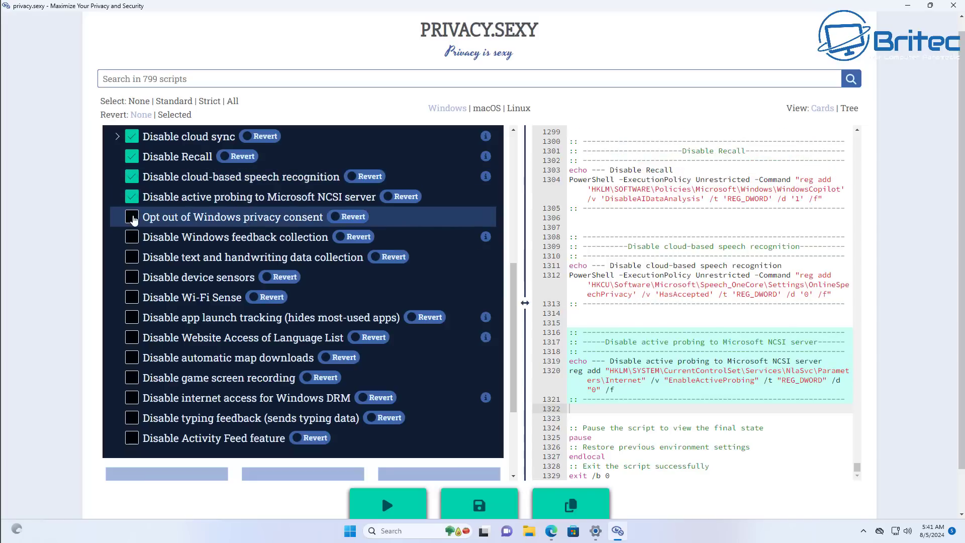
pyautogui.click(132, 217)
pyautogui.click(132, 237)
pyautogui.click(132, 257)
pyautogui.click(132, 277)
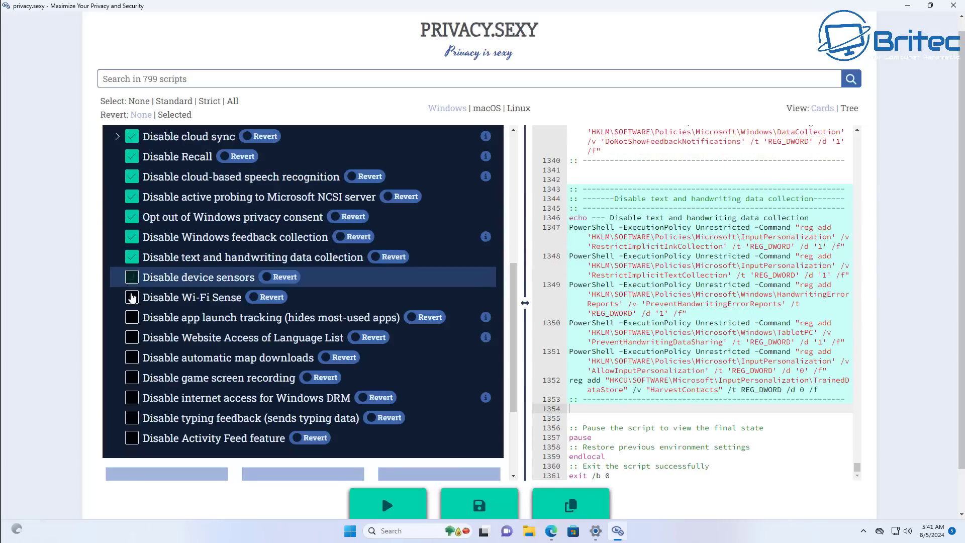
# Select the tweaks disabling Wi-Fi Sense, app launch tracking, website language list access, automatic map downloads, game screen recording, Windows DRM internet access, typing feedback and Activity Feed.
pyautogui.click(131, 317)
pyautogui.click(132, 338)
pyautogui.click(131, 358)
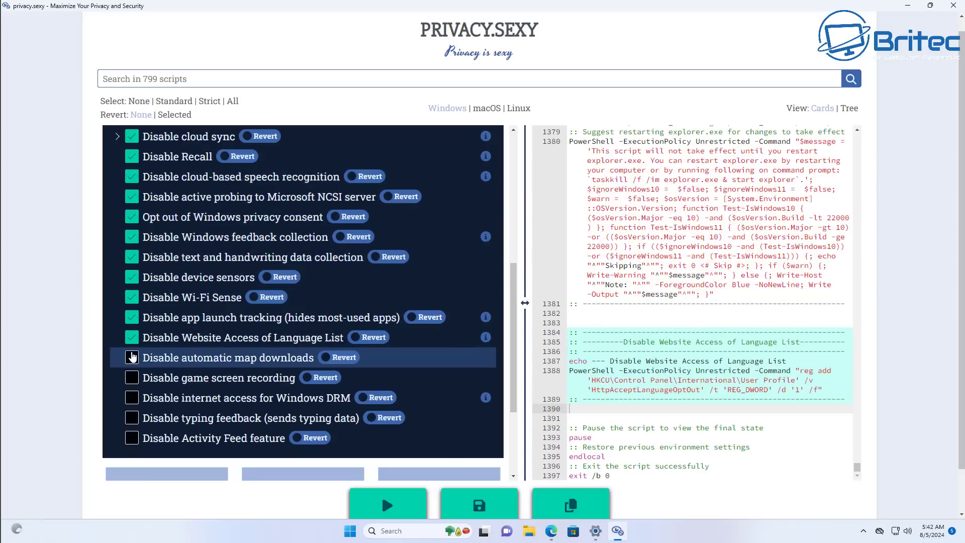
pyautogui.click(131, 378)
pyautogui.click(132, 398)
pyautogui.click(132, 418)
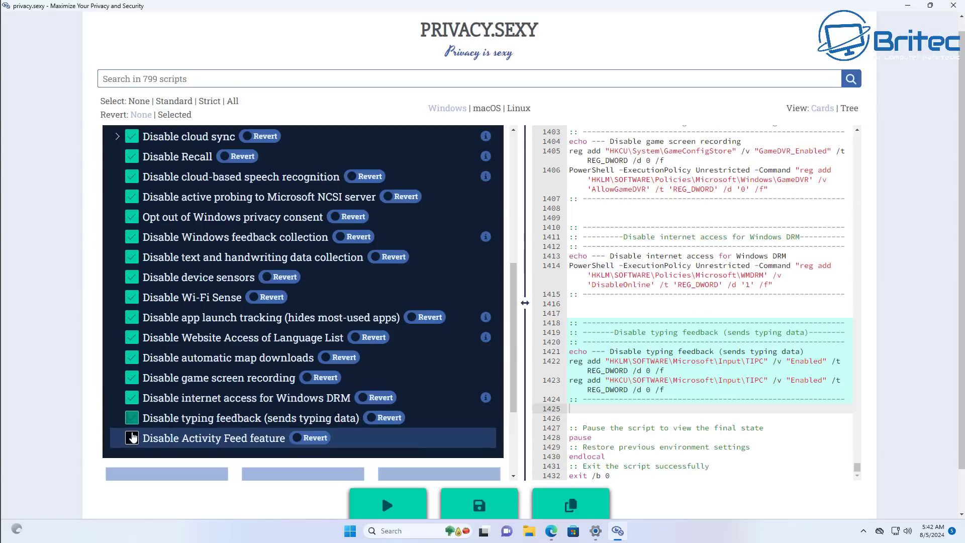
pyautogui.click(132, 438)
pyautogui.scroll(5, 362, 391)
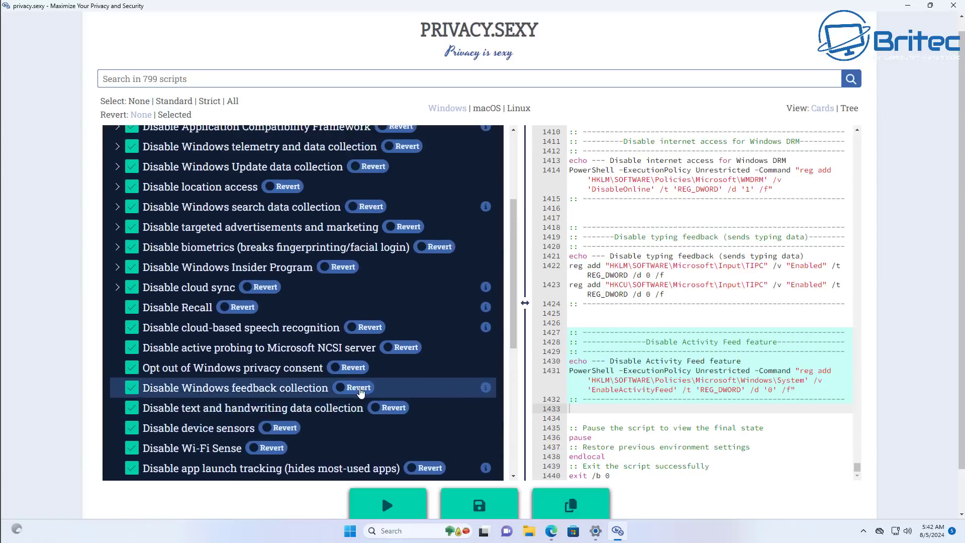
# Run the generated script with the selected Disable OS Data Collection tweaks.
pyautogui.scroll(-3, 382, 432)
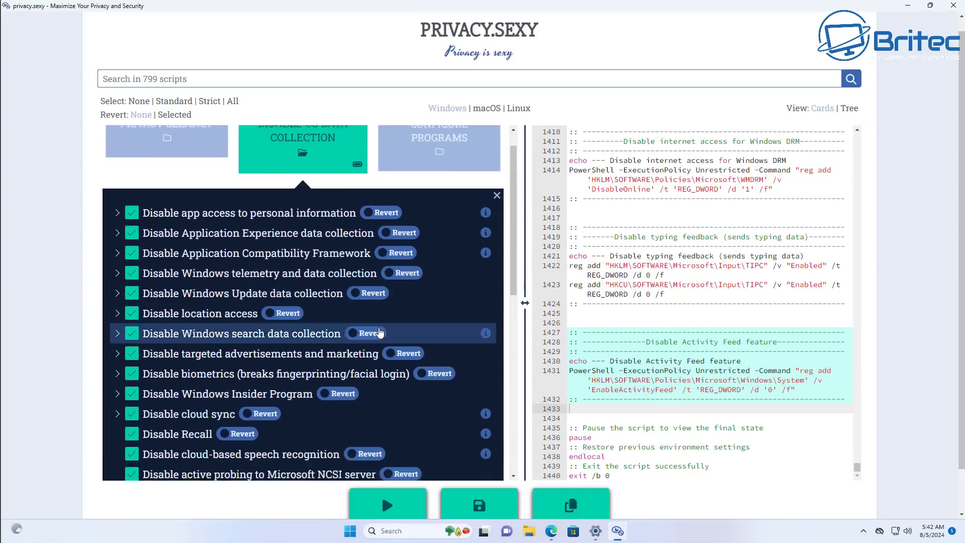
pyautogui.click(411, 485)
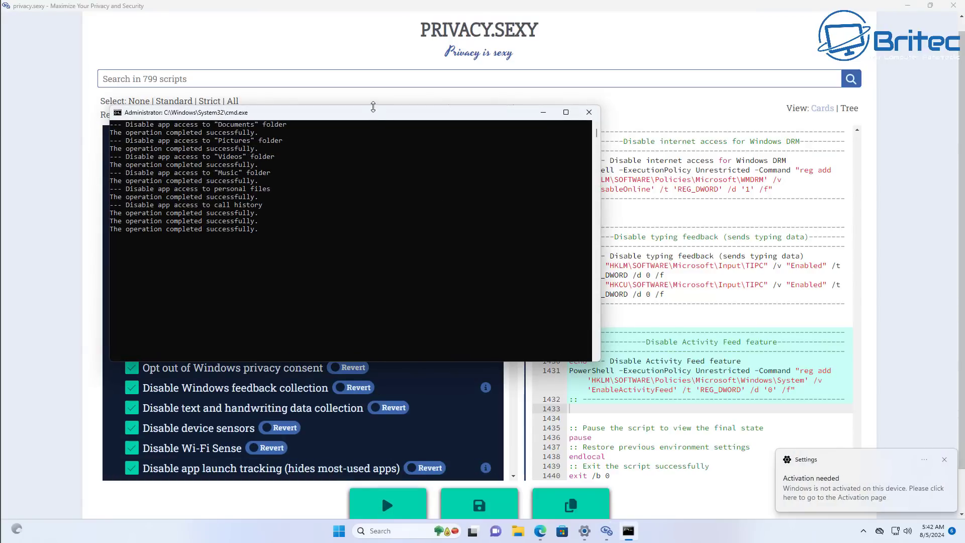
pyautogui.moveTo(373, 112); pyautogui.dragTo(501, 131)
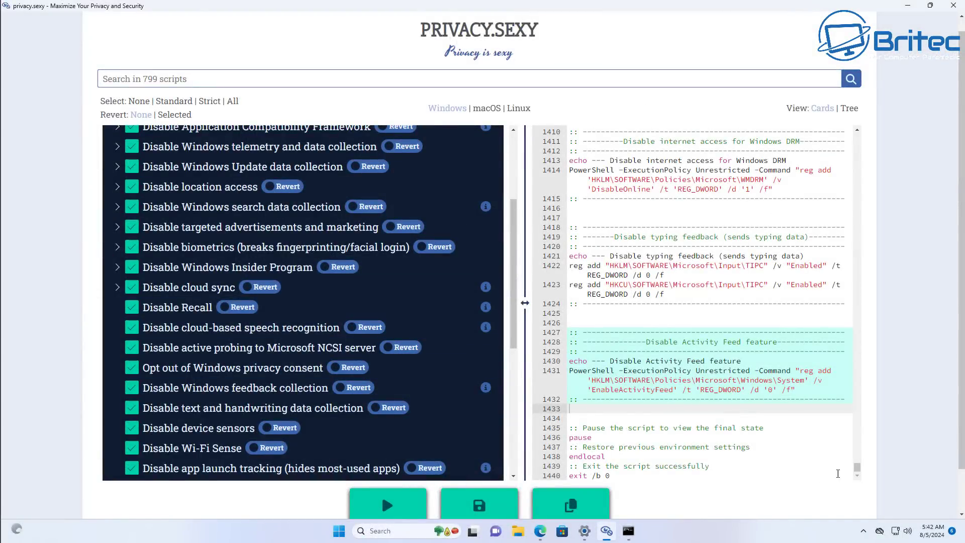
pyautogui.moveTo(857, 470); pyautogui.dragTo(874, 402)
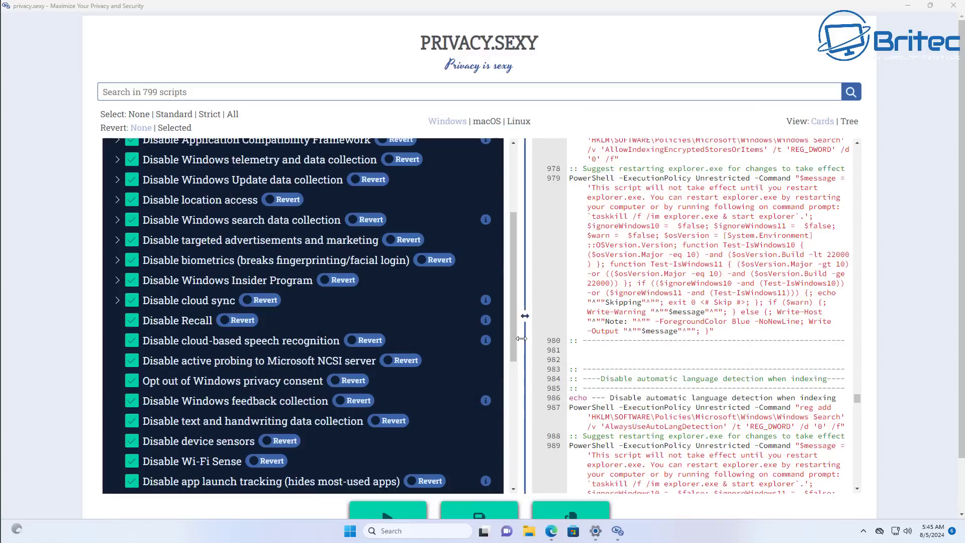
# In the Configure Programs category, select the tweaks disabling Media Player data collection, NET Core CLI telemetry and PowerShell telemetry.
pyautogui.scroll(-2, 521, 338)
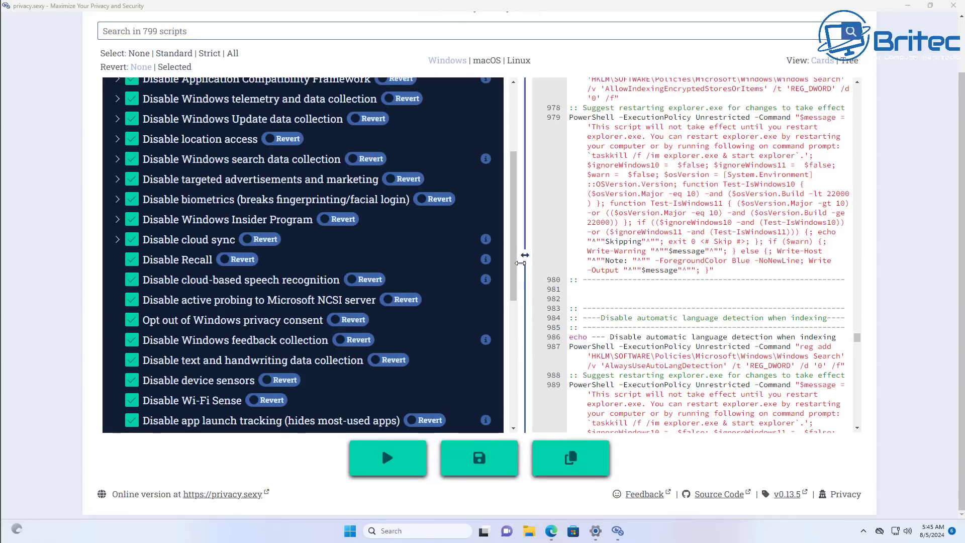
pyautogui.scroll(-5, 520, 262)
pyautogui.scroll(9, 520, 262)
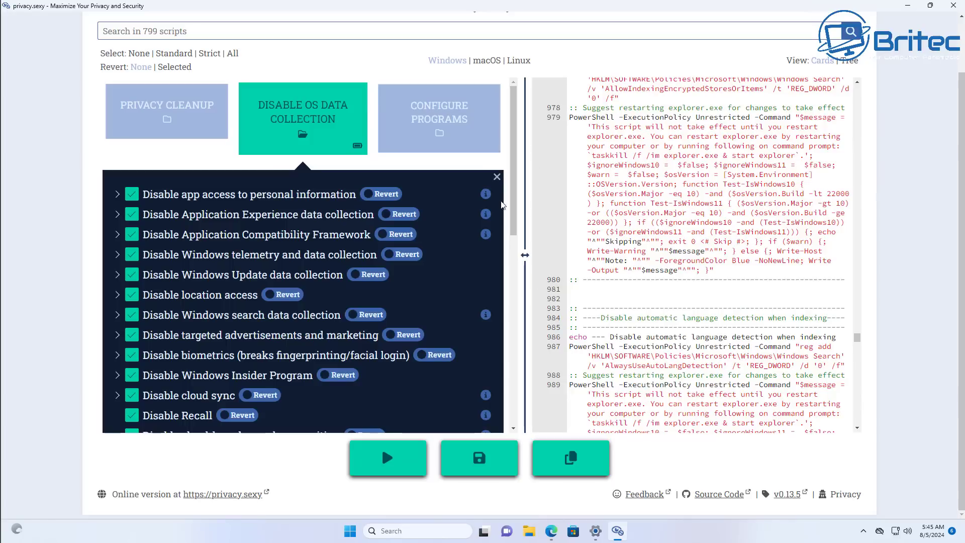
pyautogui.click(478, 114)
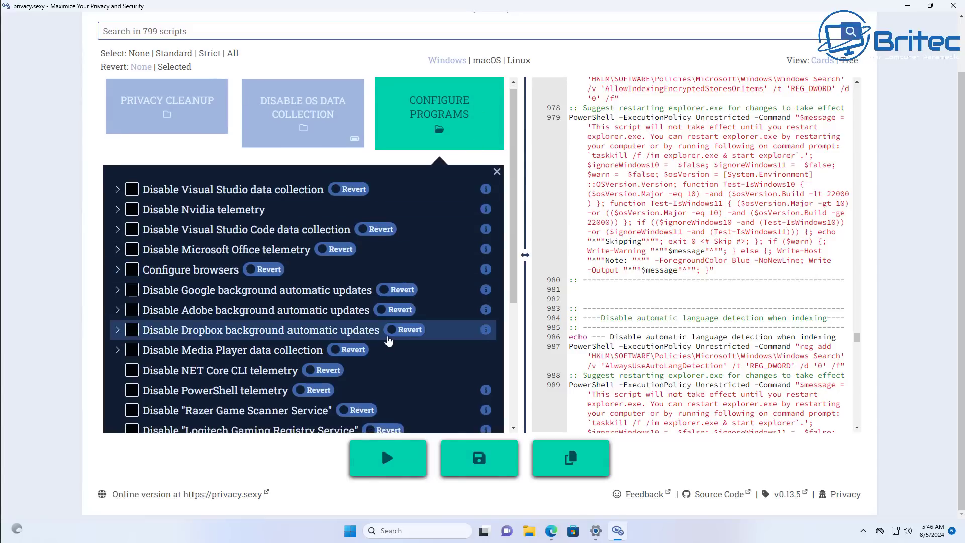
pyautogui.click(131, 350)
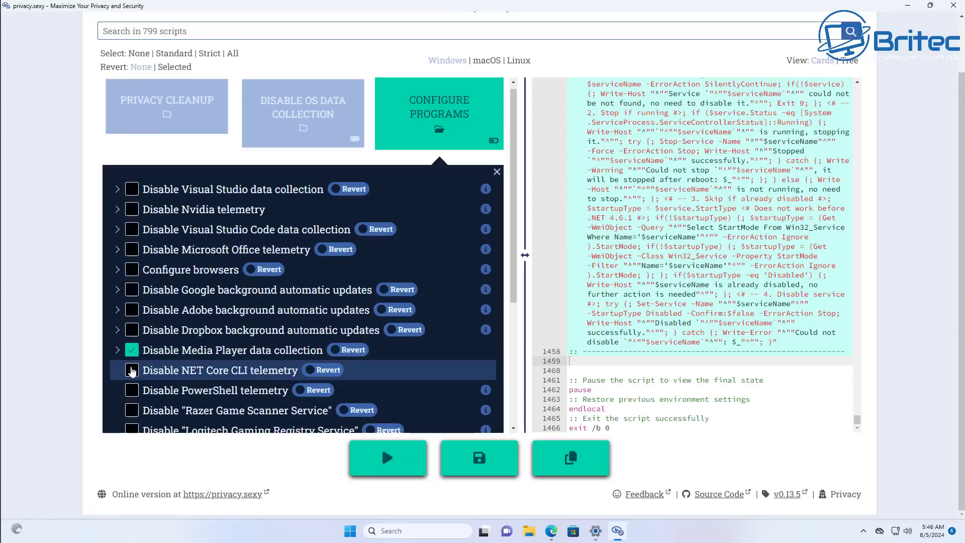
pyautogui.click(132, 371)
pyautogui.click(132, 390)
pyautogui.scroll(-2, 241, 400)
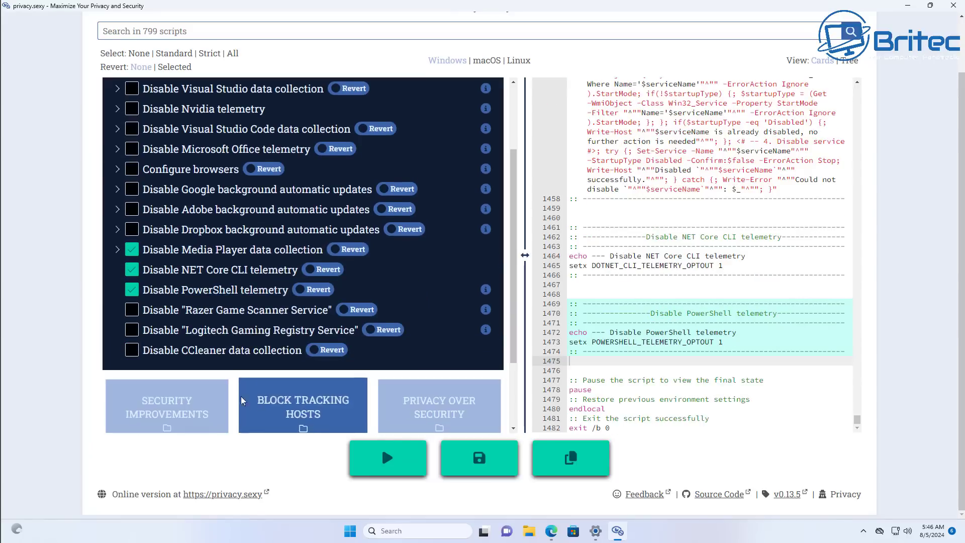
# Select the Configure browsers, Disable Visual Studio data collection and Disable Visual Studio Code data collection tweaks, leaving Nvidia telemetry unselected.
pyautogui.scroll(2, 145, 365)
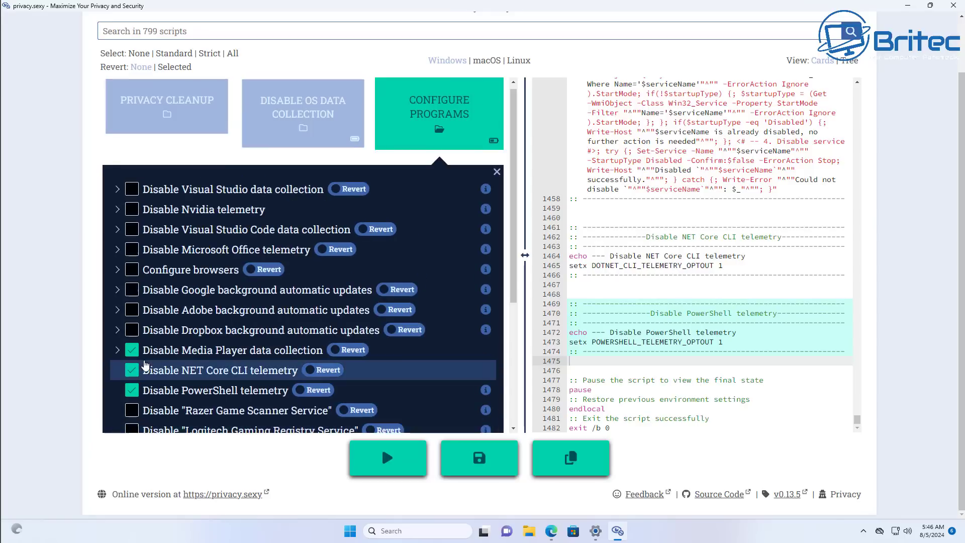
pyautogui.click(132, 210)
pyautogui.click(132, 210)
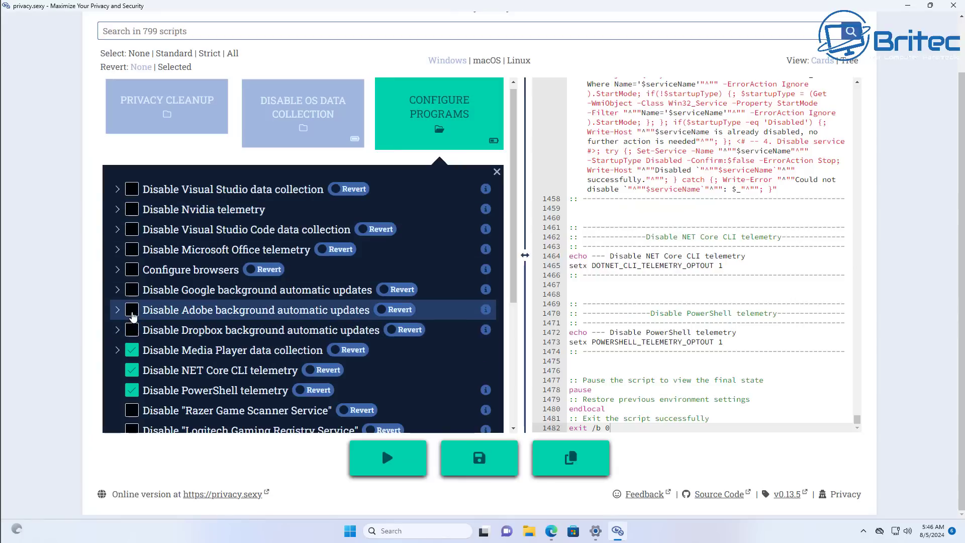
pyautogui.click(127, 273)
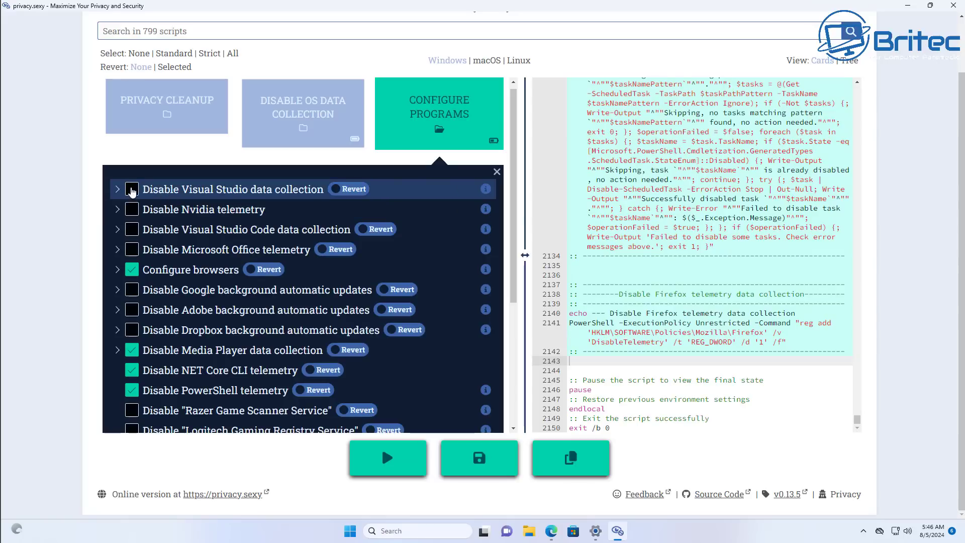
pyautogui.click(132, 190)
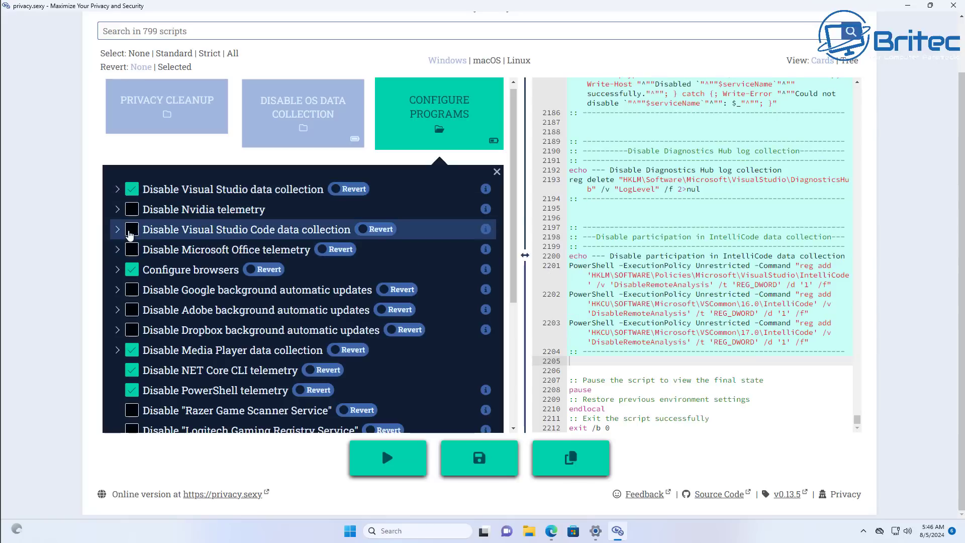
pyautogui.click(131, 231)
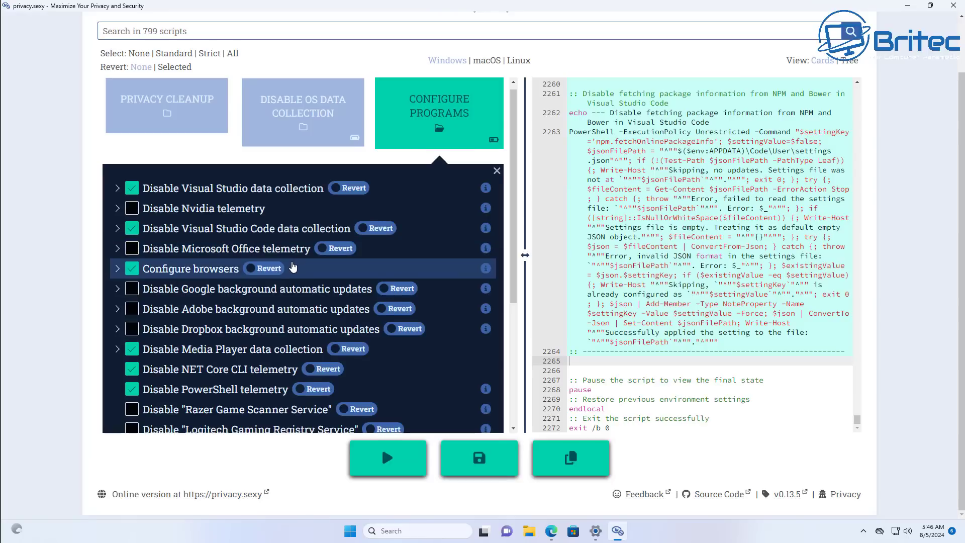
# Run the script with the added Configure Programs tweaks and dismiss the console once it finishes.
pyautogui.scroll(-2, 291, 267)
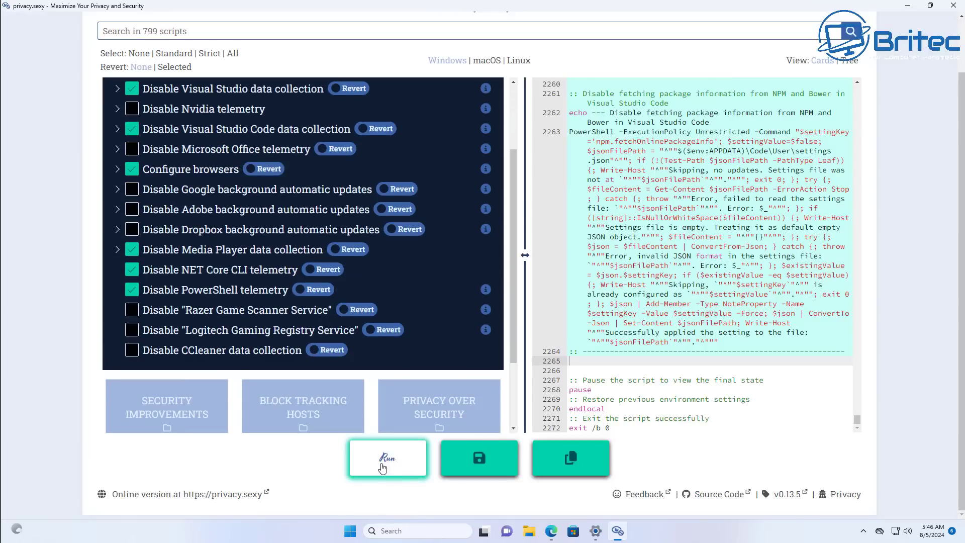
pyautogui.click(382, 467)
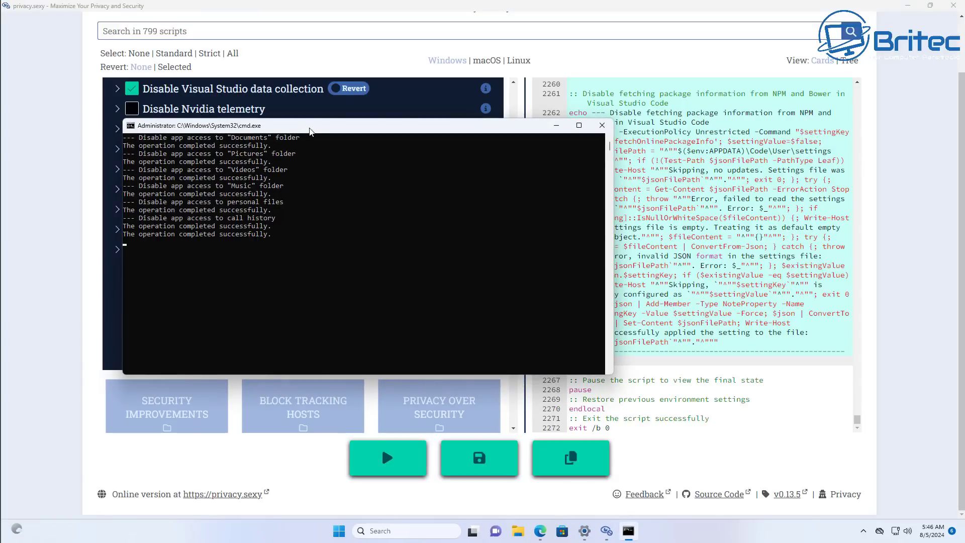
pyautogui.moveTo(316, 127); pyautogui.dragTo(404, 143)
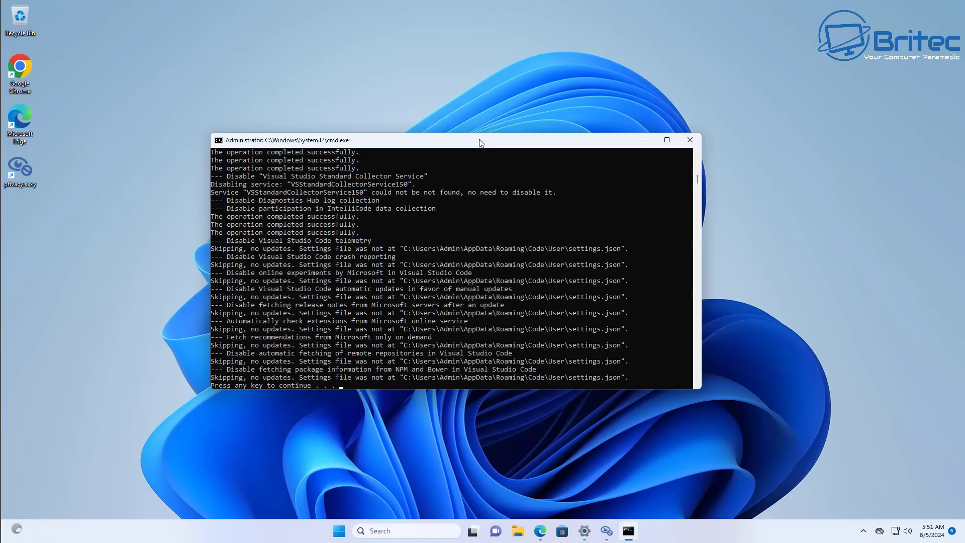
pyautogui.press('Return')
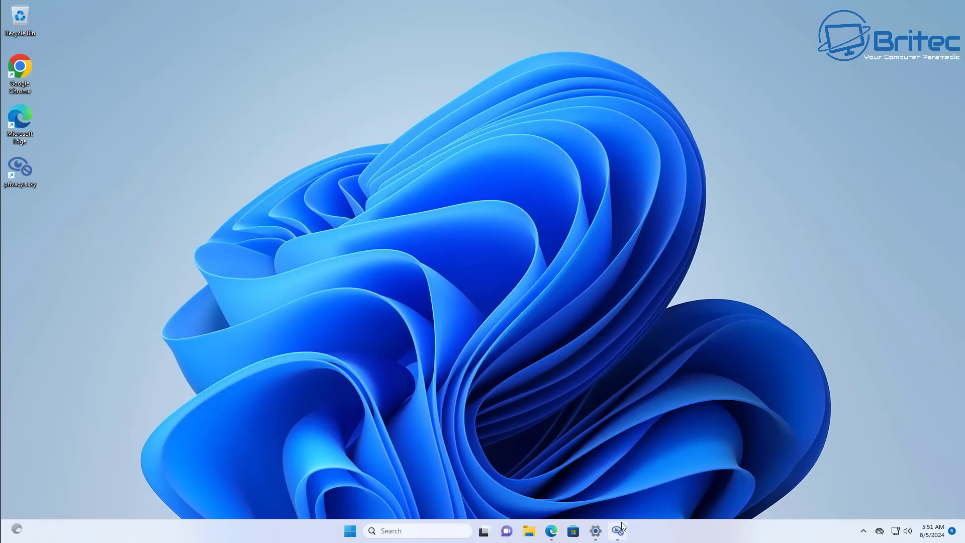
# Return to privacy.sexy and select Remove Windows apps, Remove OneDrive and Remove Edge in the Remove Bloatware category.
pyautogui.click(619, 528)
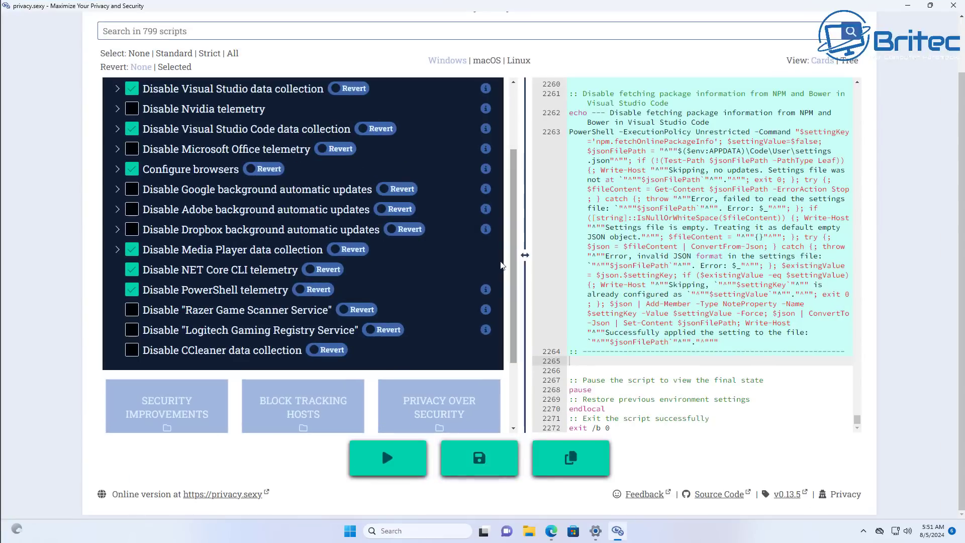
pyautogui.scroll(2, 512, 199)
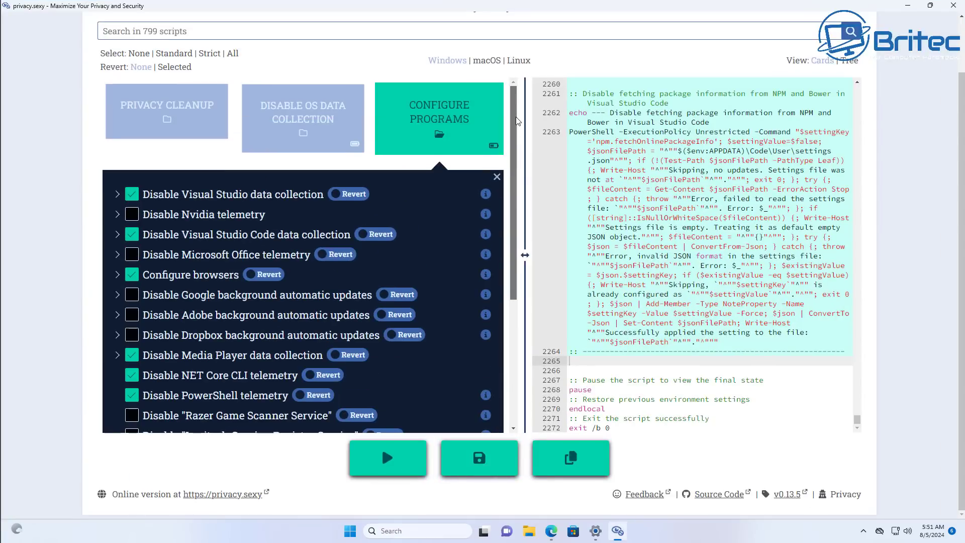
pyautogui.scroll(-2, 515, 201)
pyautogui.scroll(-2, 512, 222)
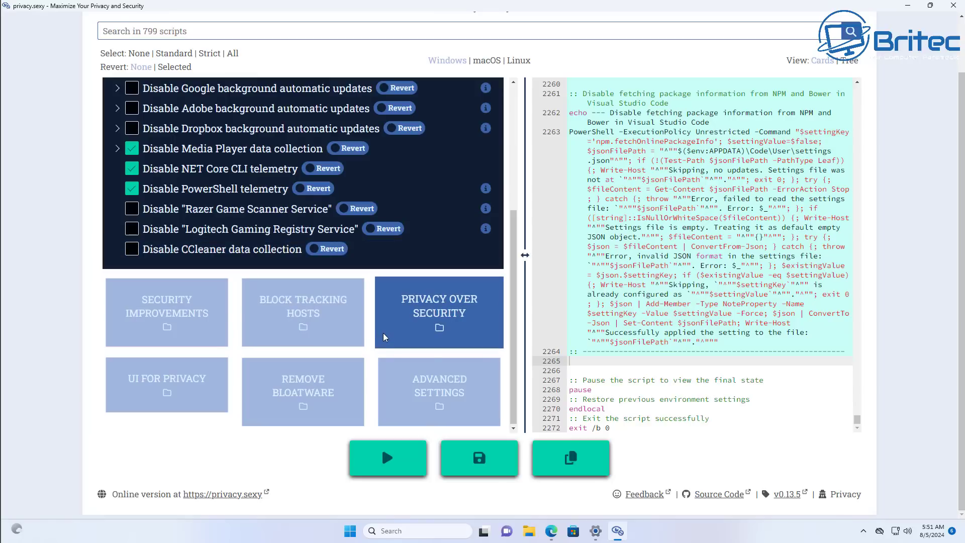
pyautogui.click(295, 385)
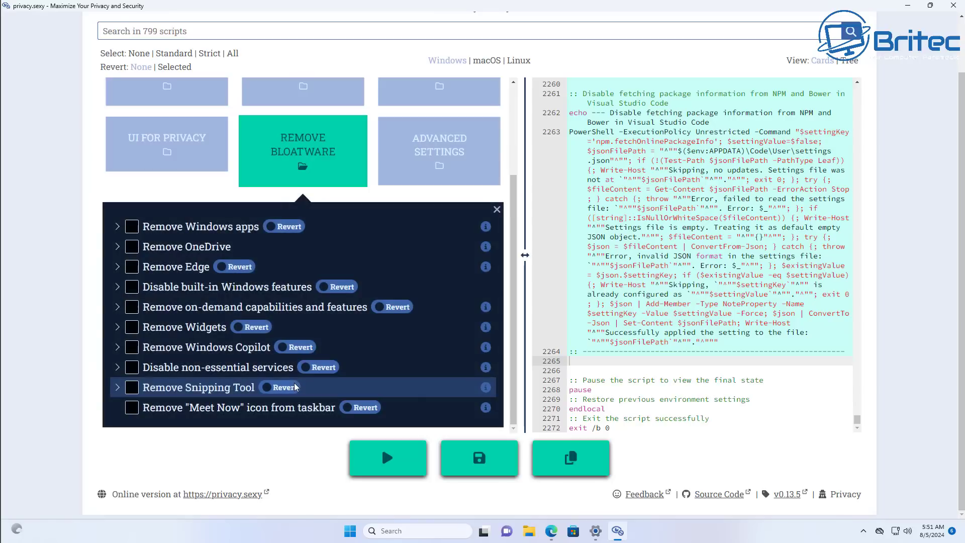
pyautogui.click(131, 227)
pyautogui.click(131, 247)
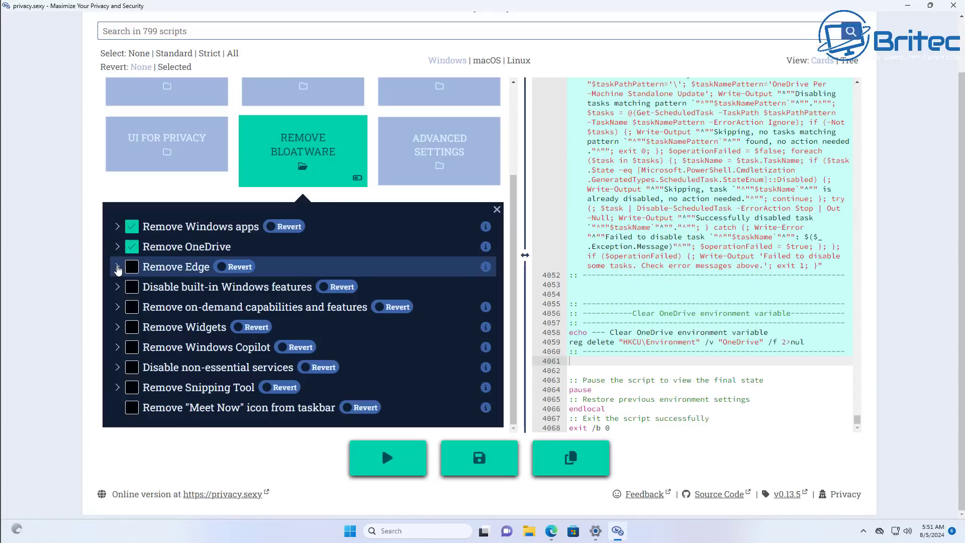
pyautogui.click(132, 268)
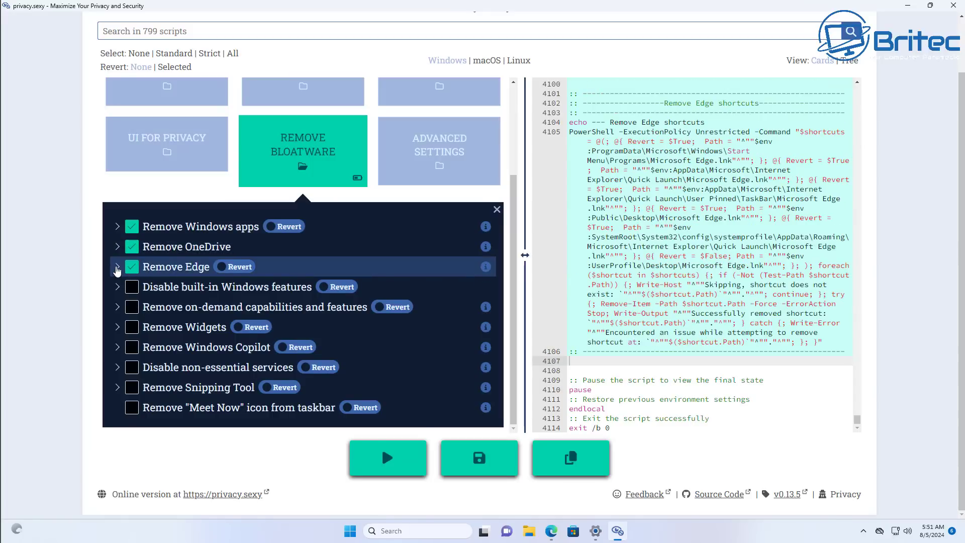
pyautogui.click(116, 269)
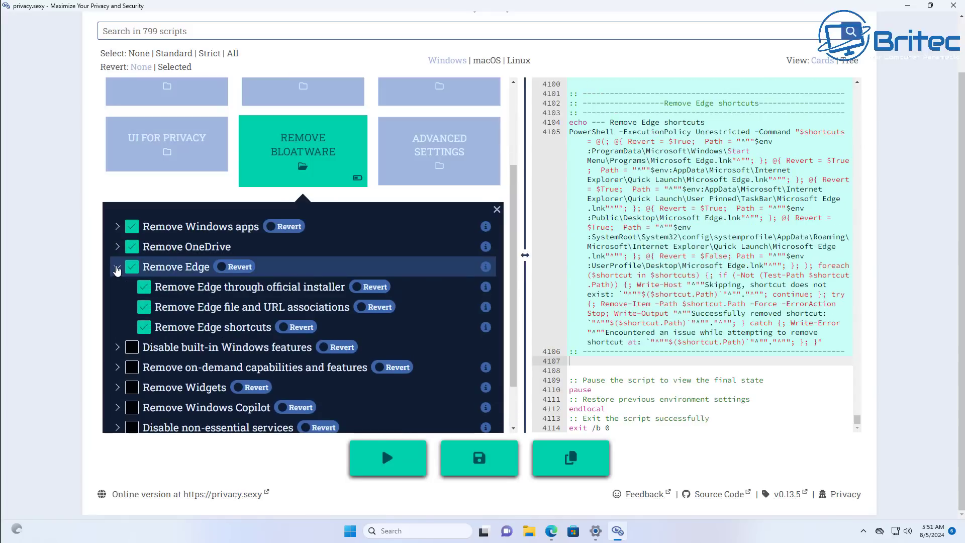
pyautogui.click(117, 268)
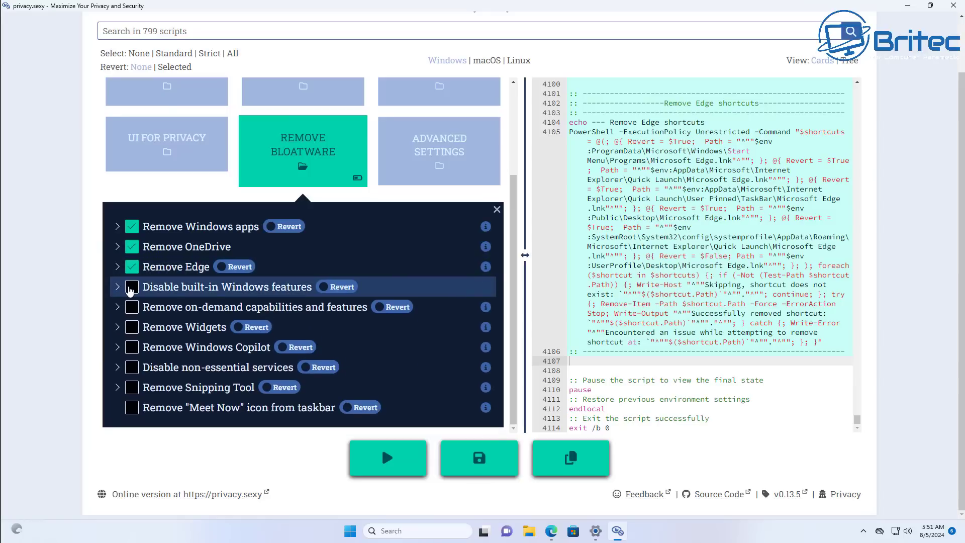
# Select the bloatware tweaks for built-in Windows features, on-demand capabilities and features, Widgets, Windows Copilot, non-essential services, Snipping Tool and the Meet Now taskbar icon.
pyautogui.click(132, 288)
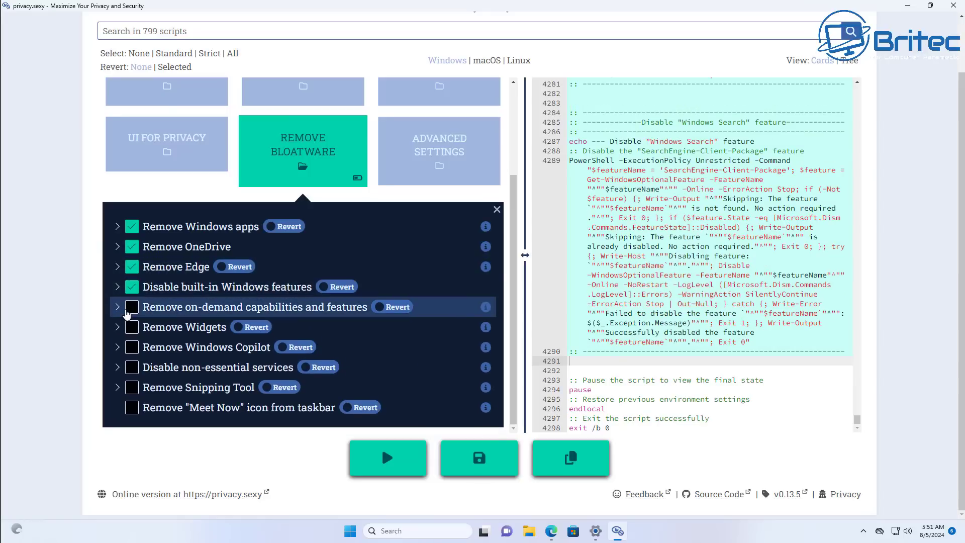
pyautogui.click(134, 311)
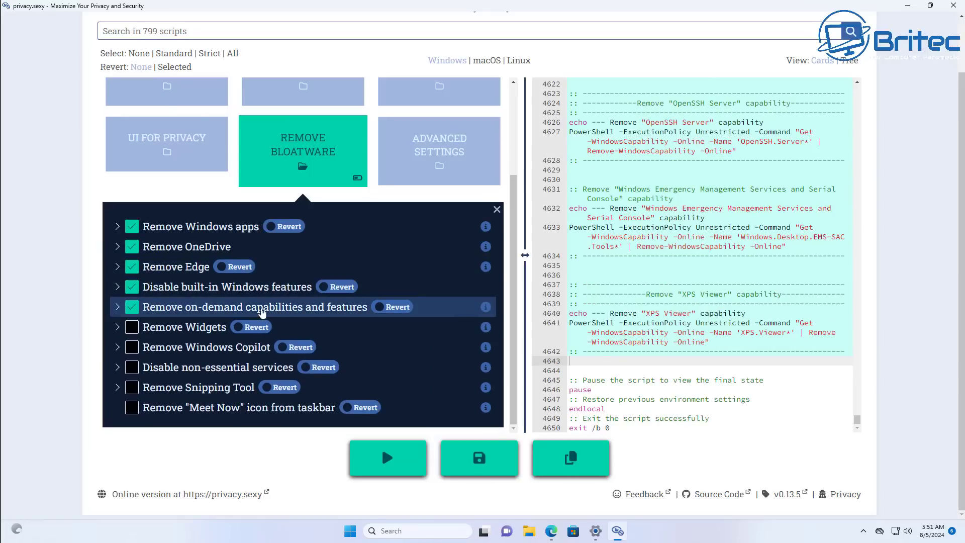
pyautogui.click(132, 327)
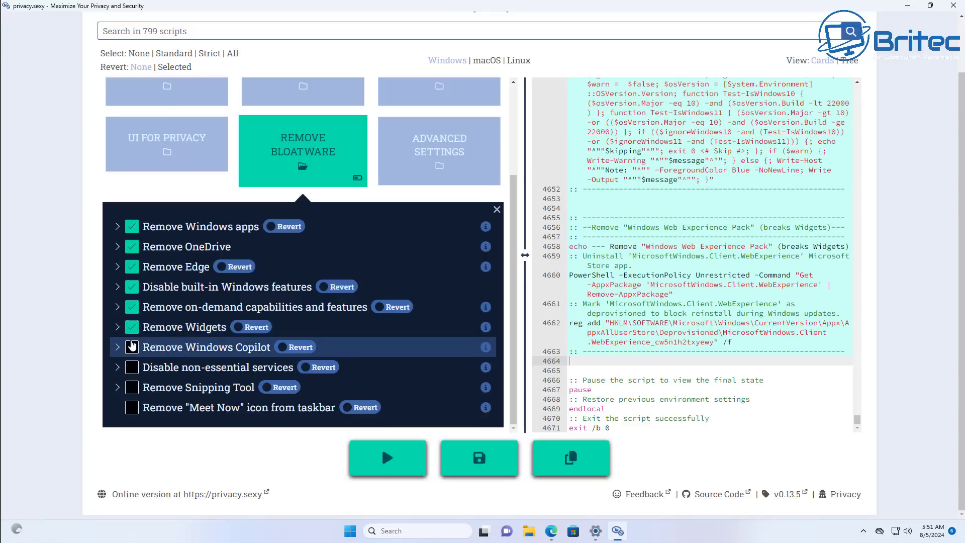
pyautogui.click(132, 348)
pyautogui.click(132, 368)
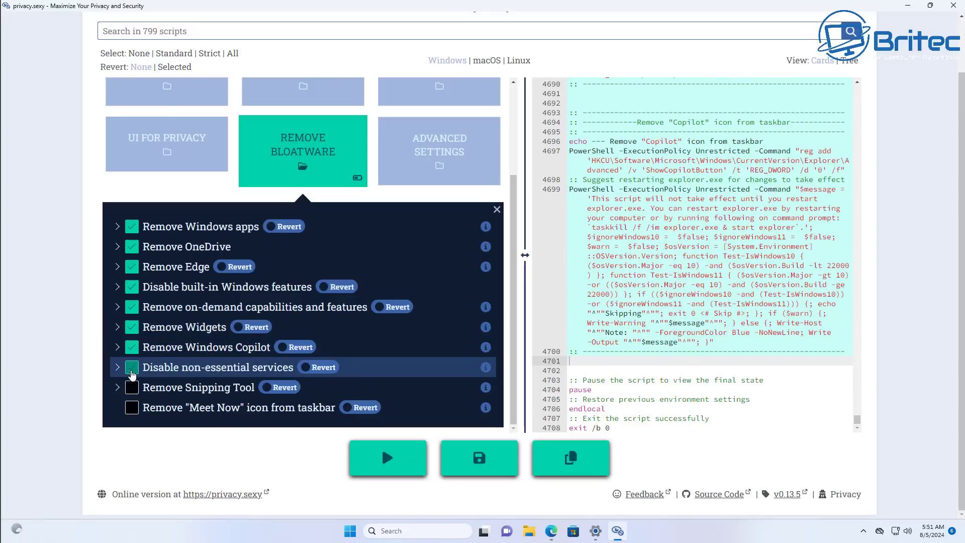
pyautogui.click(133, 388)
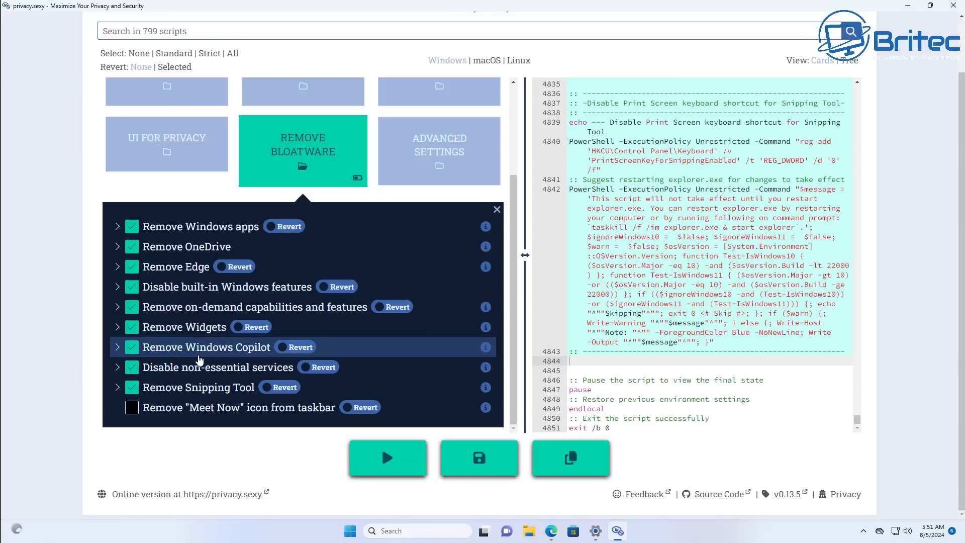
pyautogui.click(132, 408)
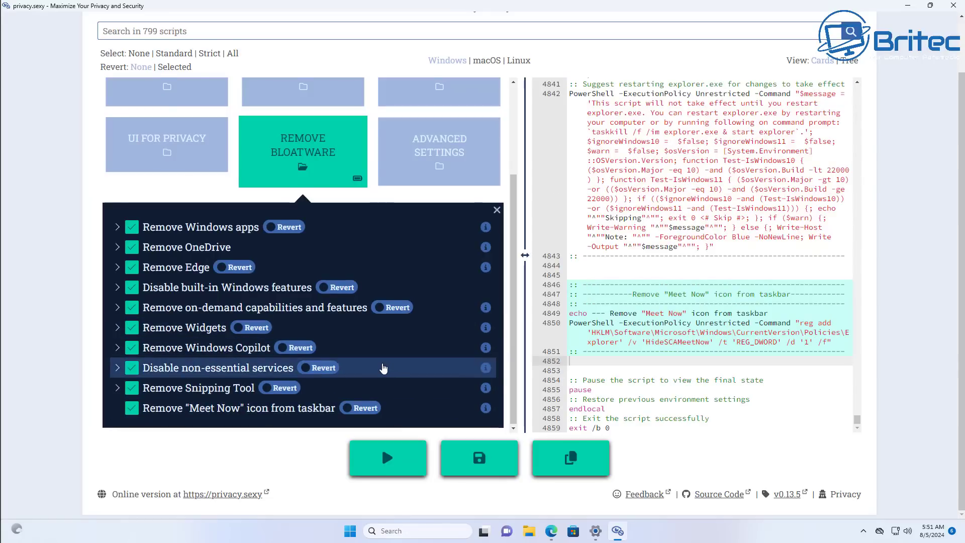
# Run the script with the Remove Bloatware tweaks included, and open the Advanced Settings category.
pyautogui.scroll(1, 382, 369)
pyautogui.scroll(-1, 352, 361)
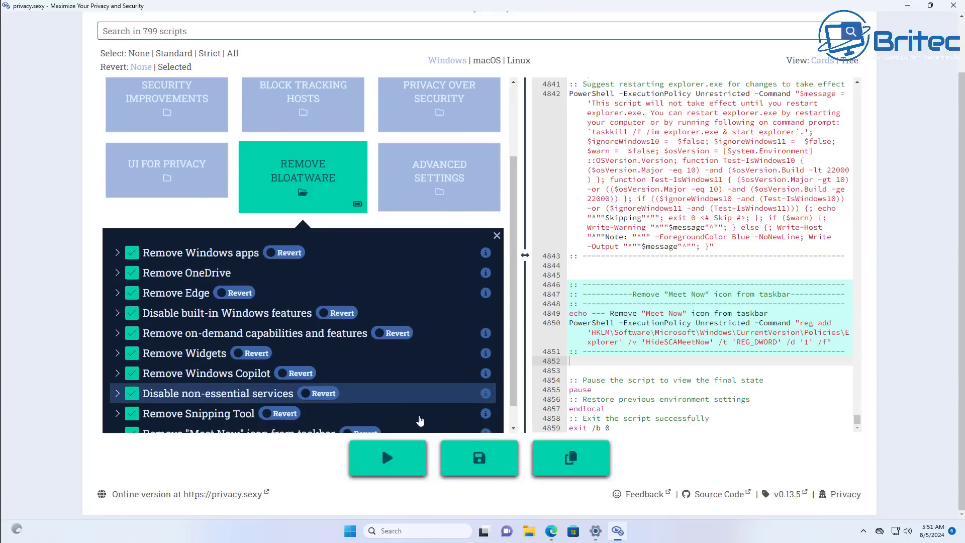
pyautogui.click(399, 456)
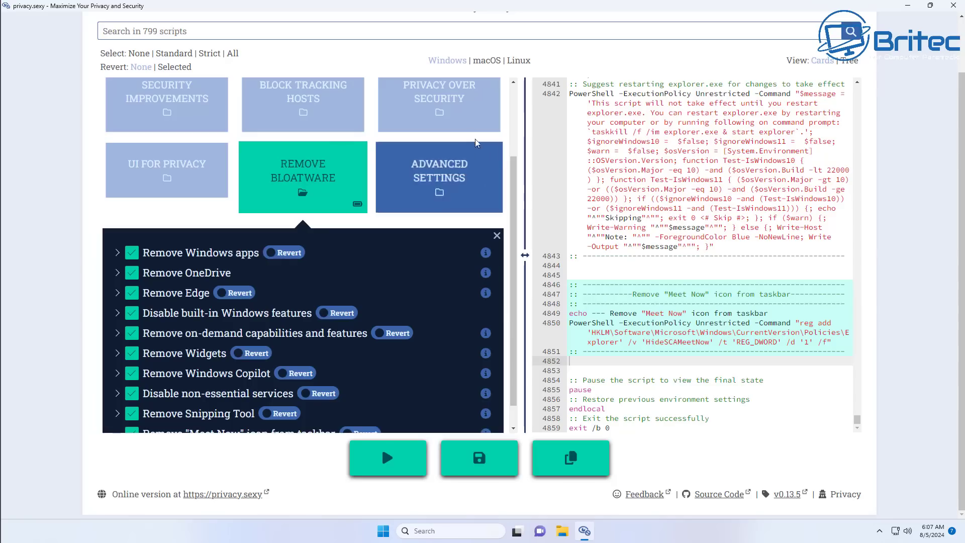
pyautogui.click(463, 180)
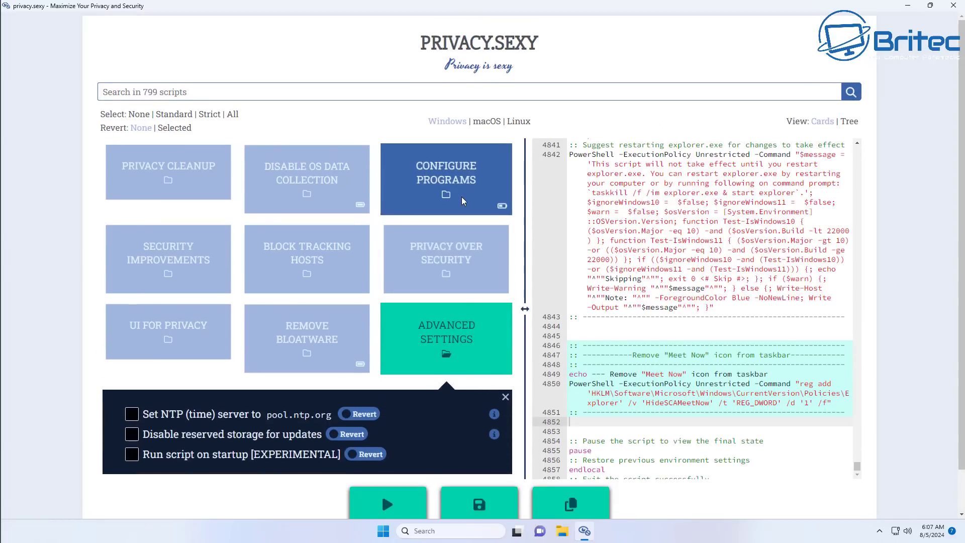
# In the Privacy over Security category, select Disable Microsoft Defender and Disable automatic updates, expanding both groups.
pyautogui.click(466, 266)
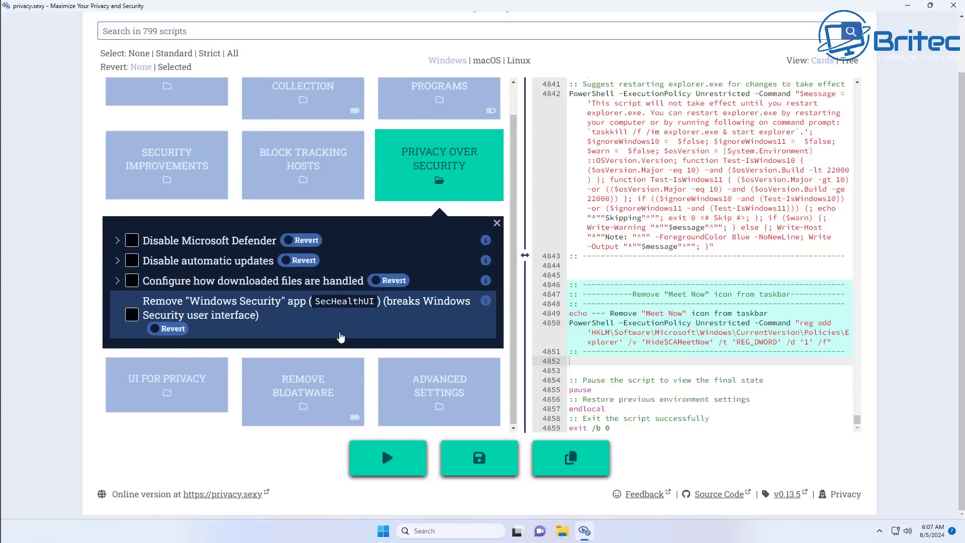
pyautogui.click(131, 241)
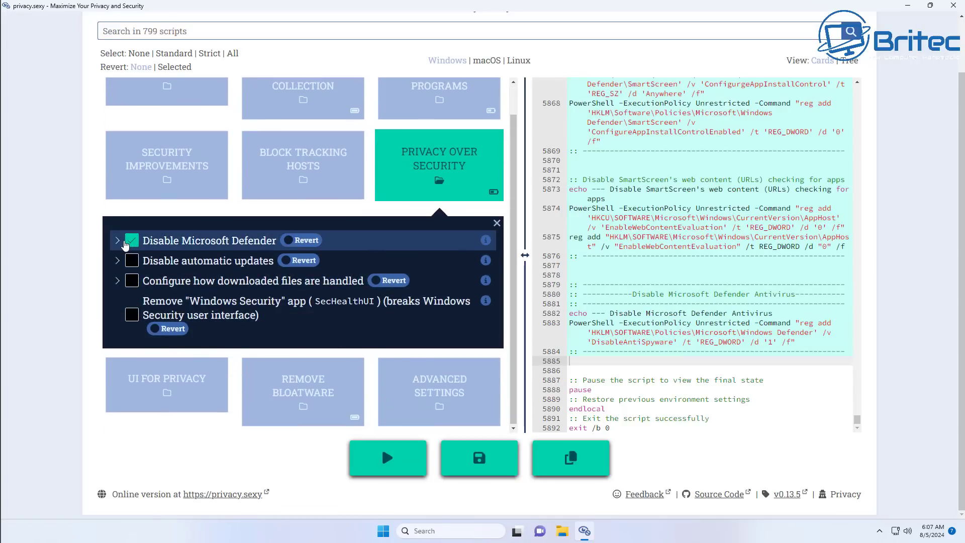
pyautogui.click(119, 241)
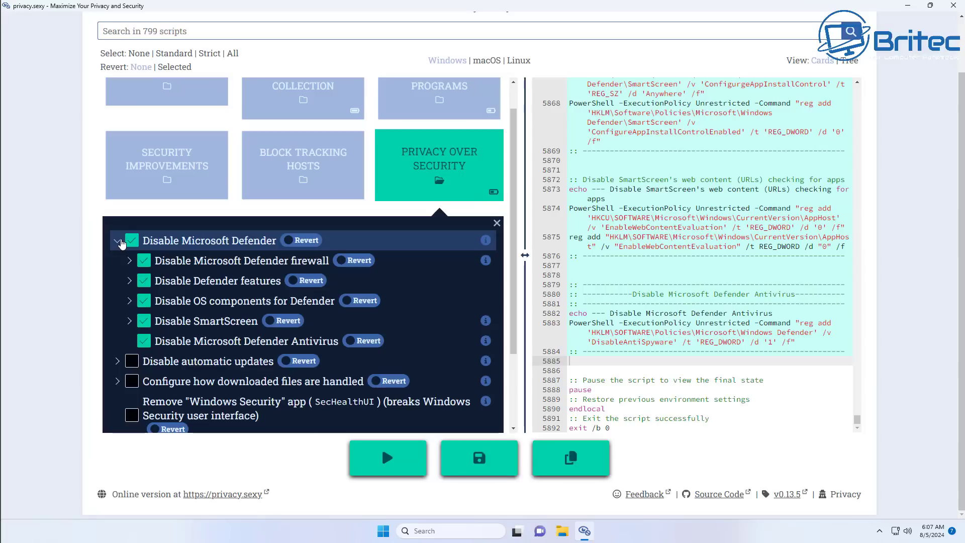
pyautogui.click(121, 363)
pyautogui.scroll(-2, 151, 354)
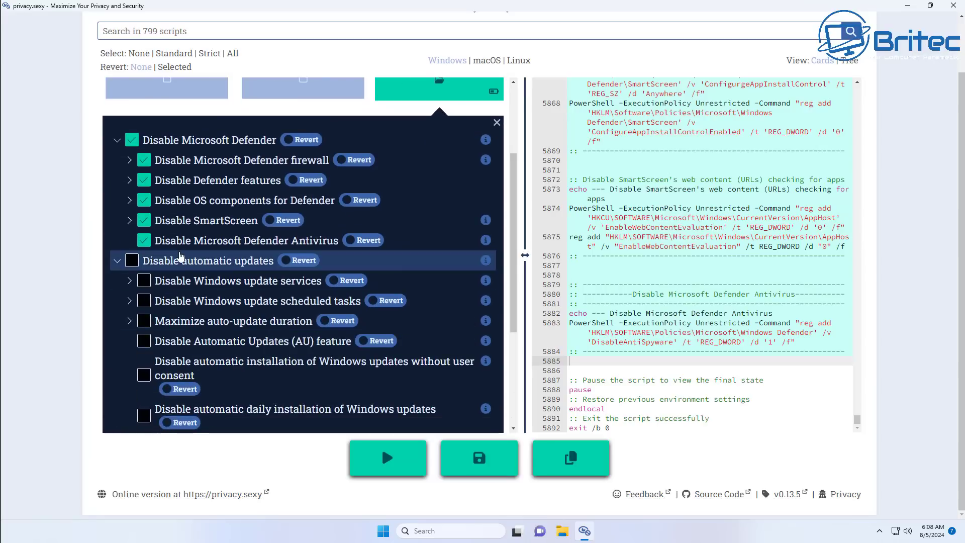
pyautogui.click(132, 260)
# Select Configure how downloaded files are handled, leaving the "Windows Security" app removal unselected and Disable Microsoft Defender selected.
pyautogui.scroll(-3, 185, 380)
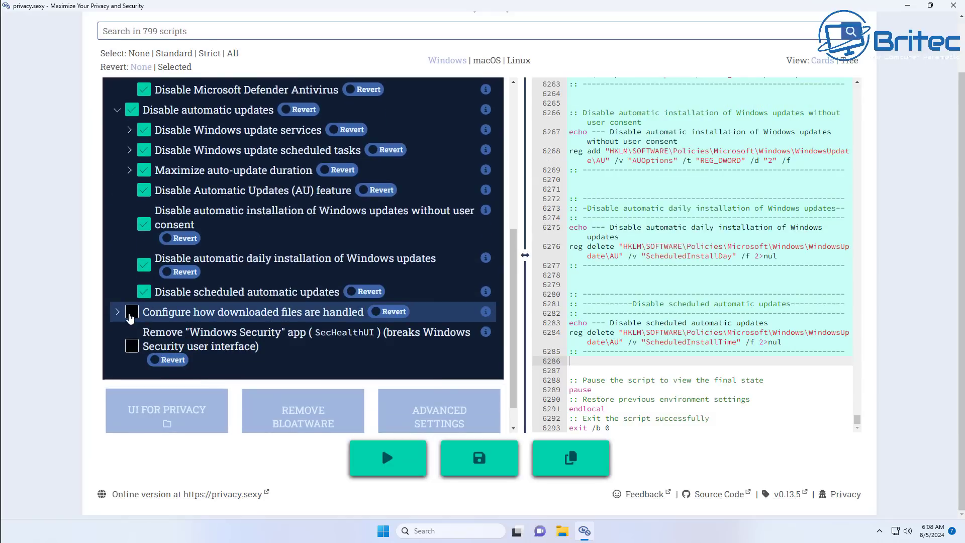
pyautogui.click(131, 312)
pyautogui.click(135, 345)
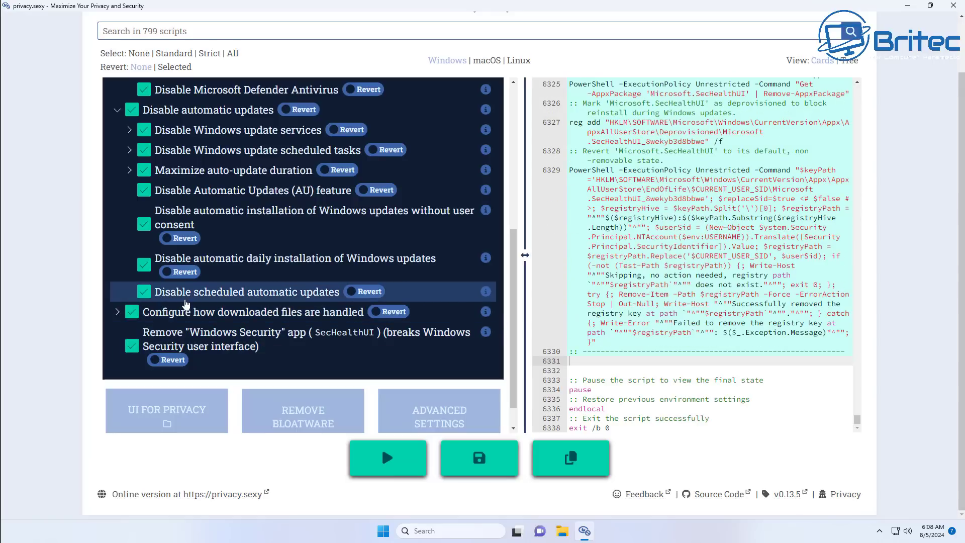
pyautogui.click(132, 346)
pyautogui.scroll(6, 278, 329)
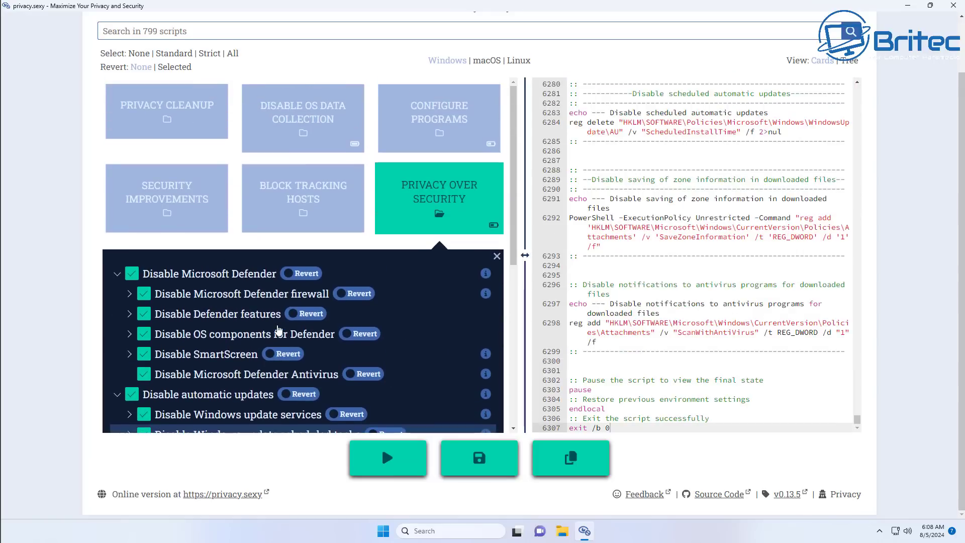
pyautogui.click(132, 274)
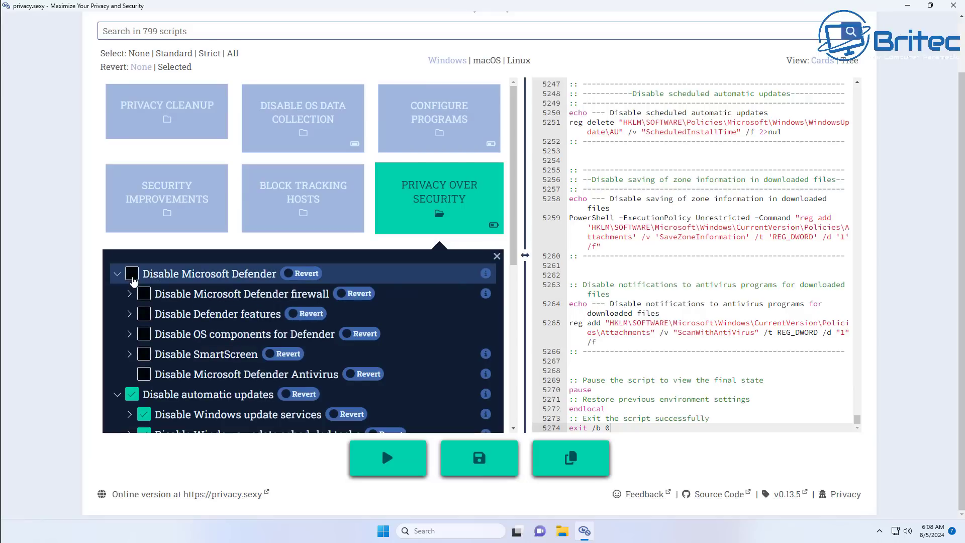
pyautogui.click(132, 274)
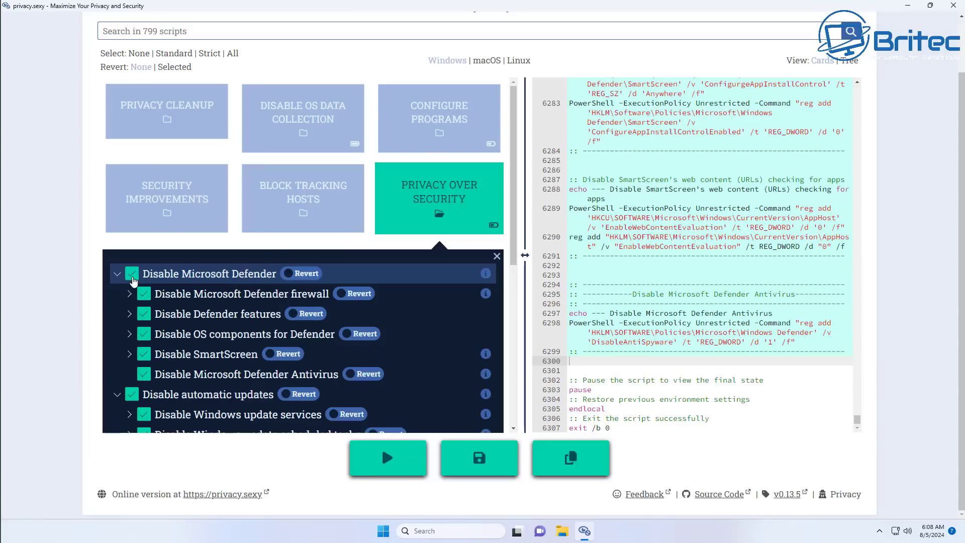
# Run the script with the Privacy over Security tweaks included, and close the console once it finishes.
pyautogui.click(411, 460)
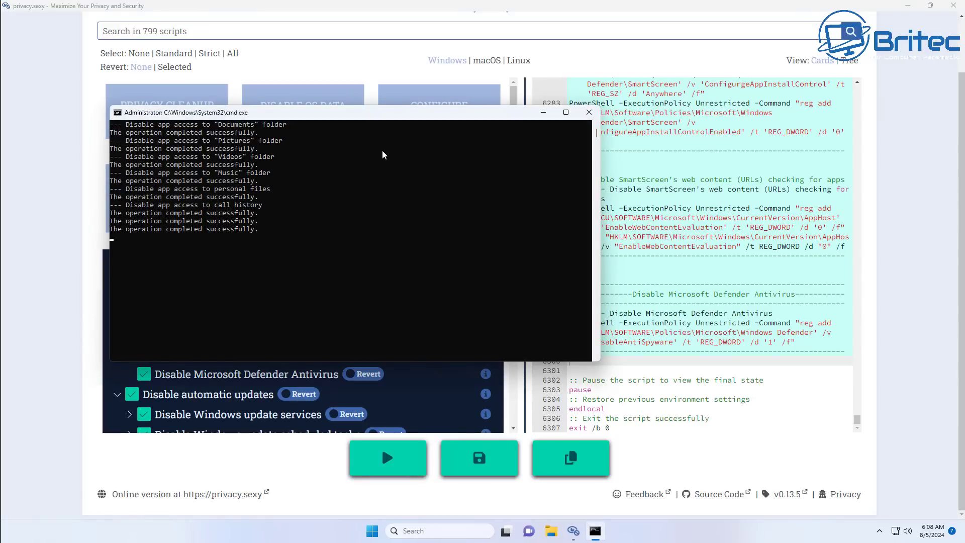
pyautogui.moveTo(388, 118); pyautogui.dragTo(481, 142)
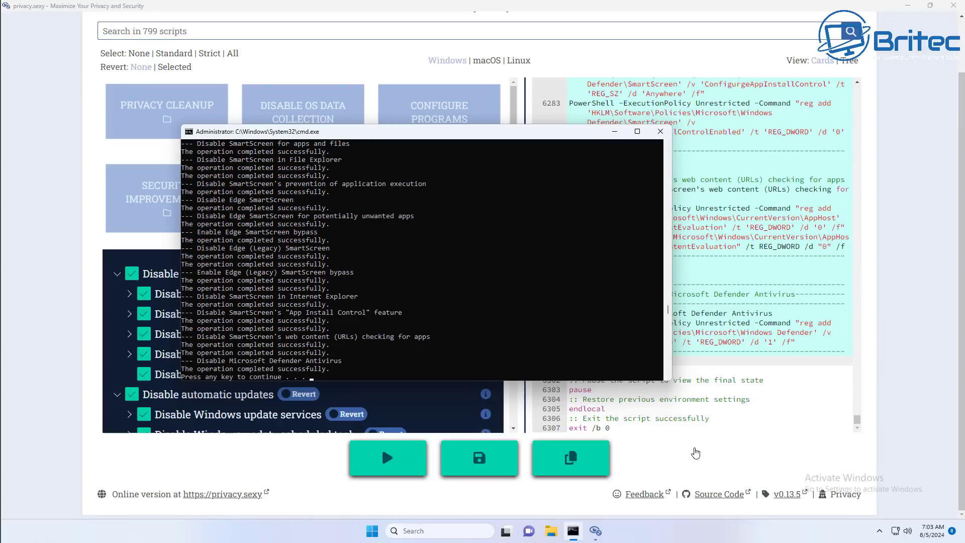
pyautogui.click(660, 132)
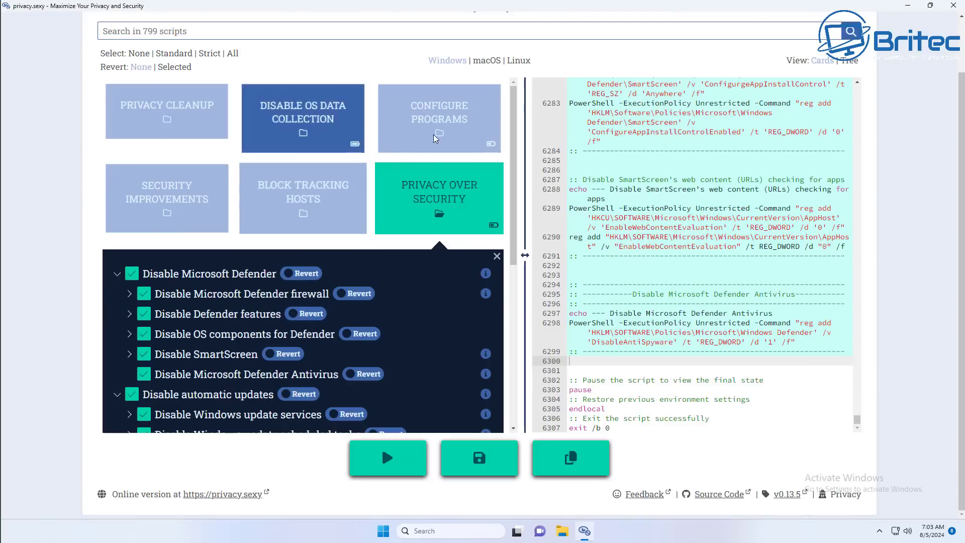
# Look through the tweaks offered in the Block Tracking Hosts and Security Improvements categories.
pyautogui.click(287, 200)
pyautogui.scroll(-2, 240, 311)
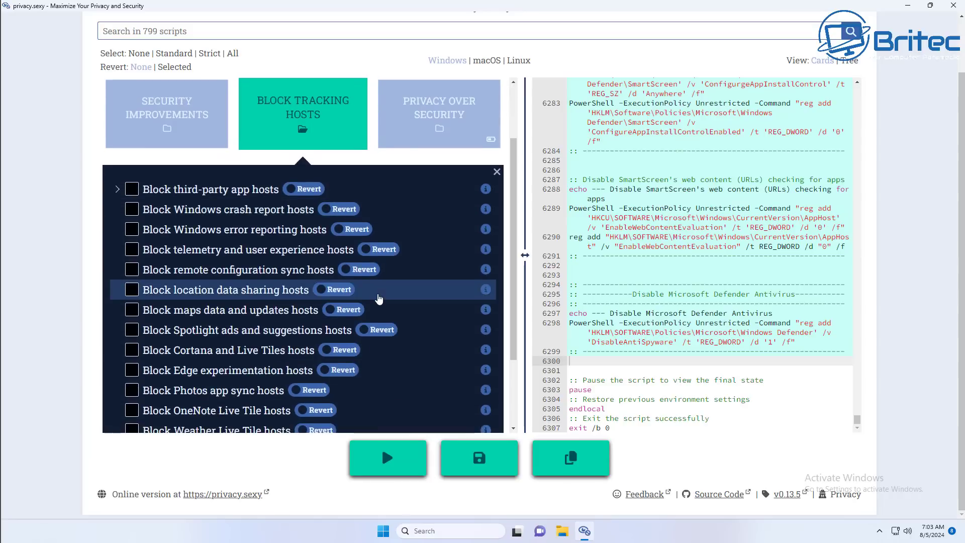
pyautogui.scroll(-4, 240, 312)
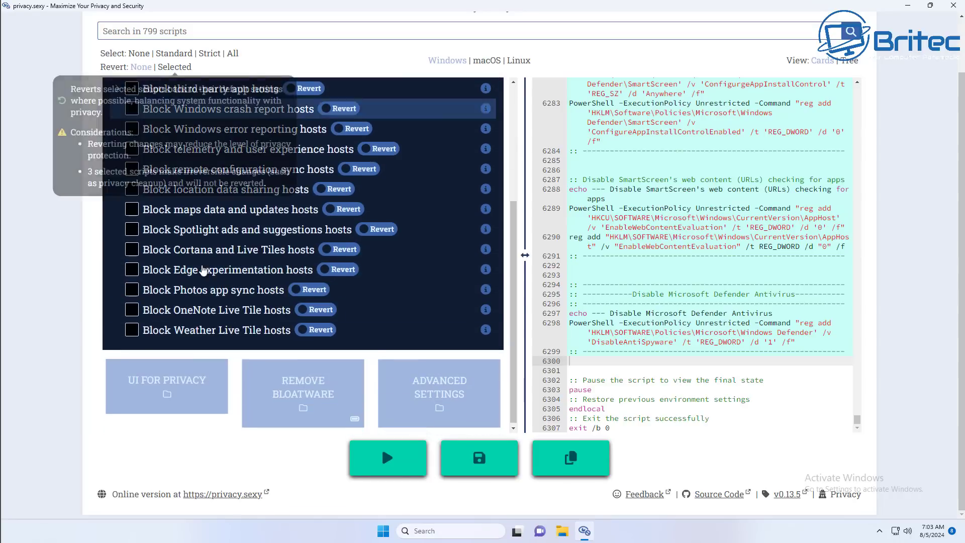
pyautogui.scroll(1, 216, 320)
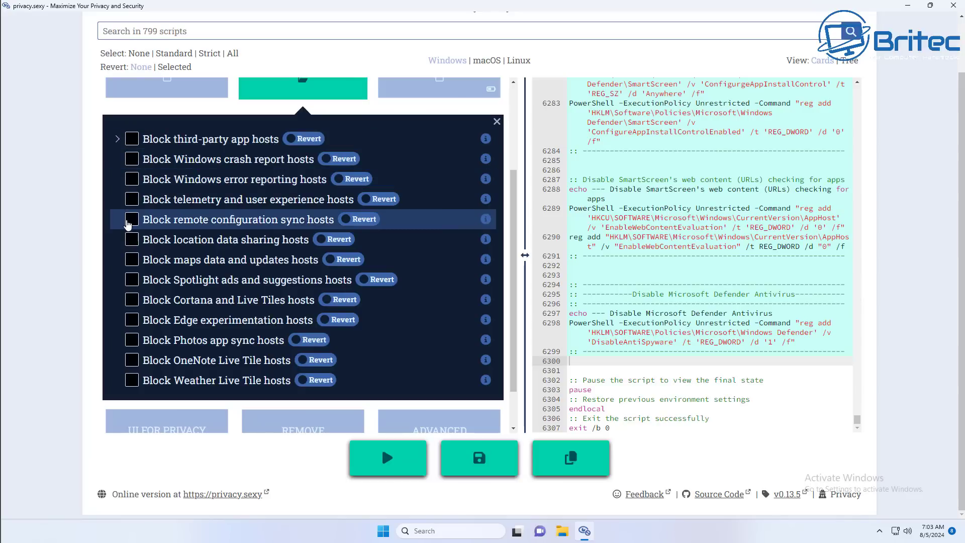
pyautogui.scroll(1, 166, 176)
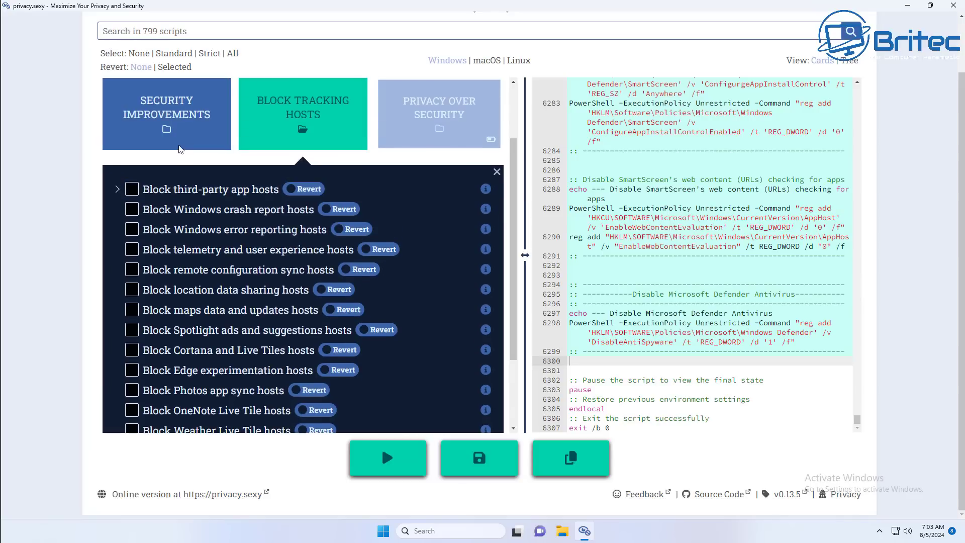
pyautogui.click(185, 115)
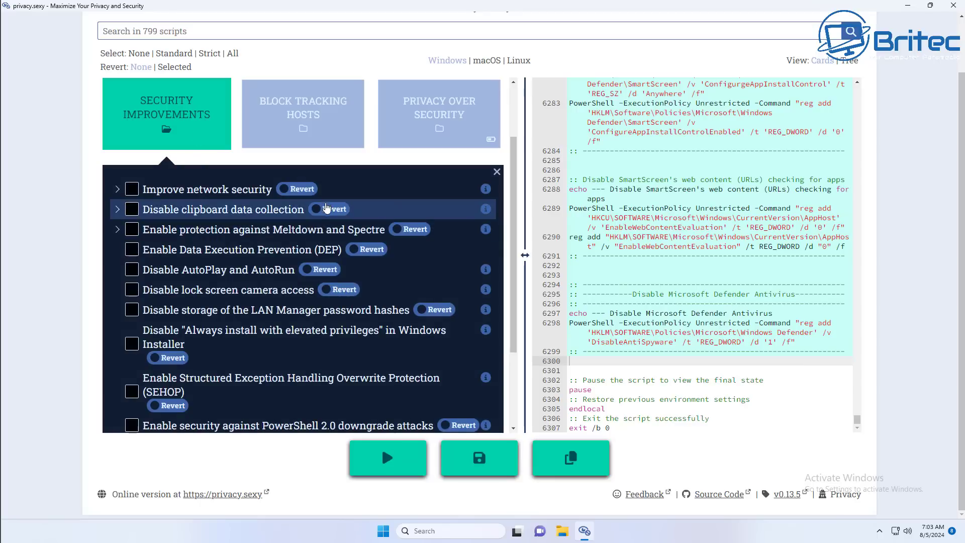
pyautogui.scroll(1, 251, 176)
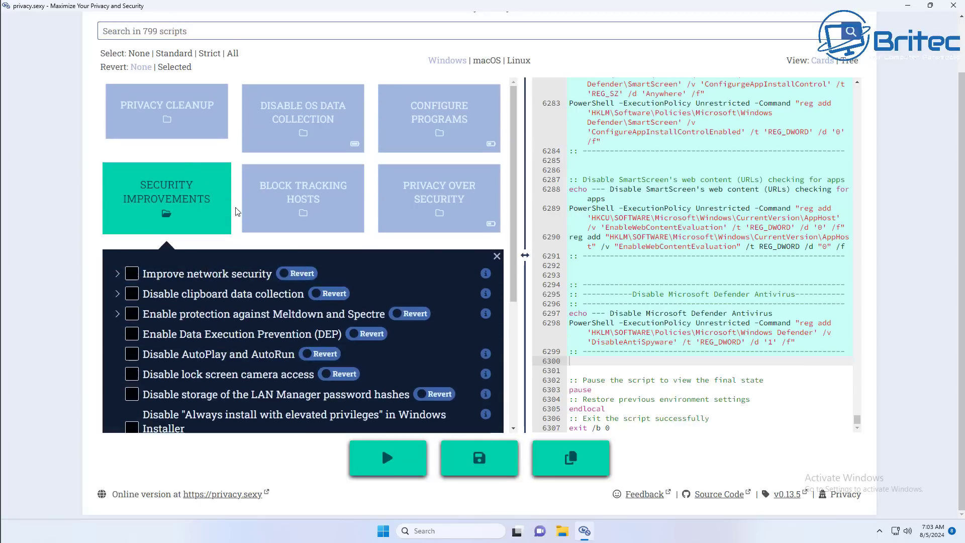
# In Privacy Cleanup, select clearing of recent activity logs, third-party application data, browser history, temporary Windows files, and Windows log and caches.
pyautogui.click(169, 119)
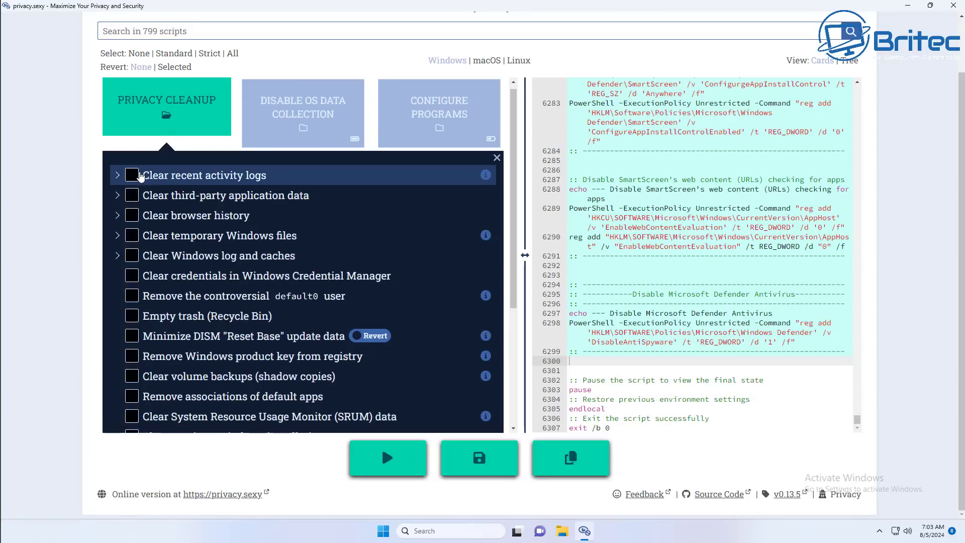
pyautogui.click(132, 175)
pyautogui.click(132, 196)
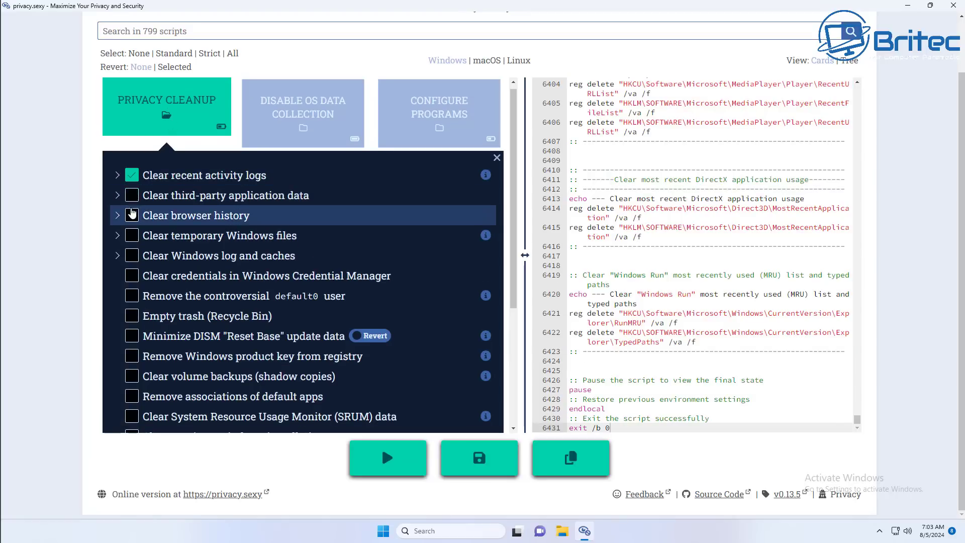
pyautogui.click(134, 217)
pyautogui.click(132, 237)
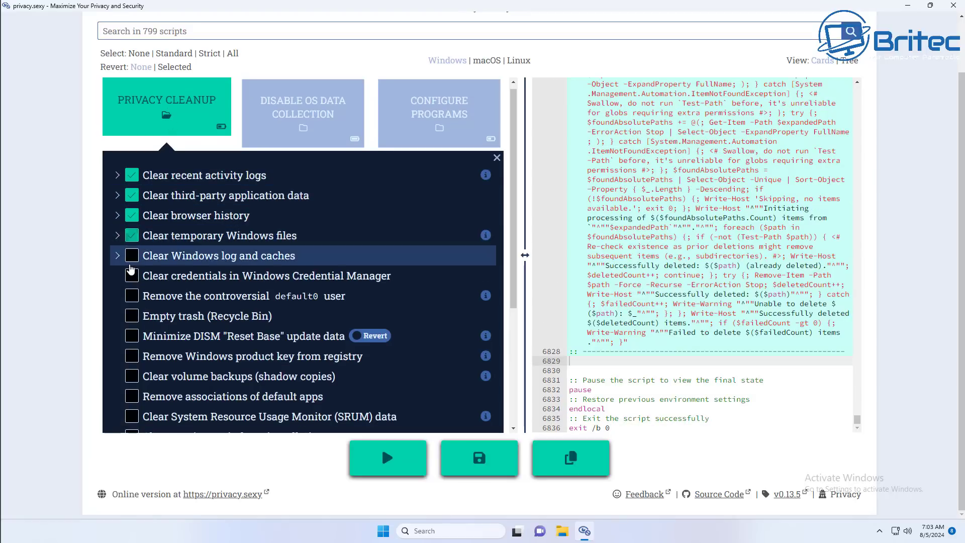
pyautogui.click(131, 256)
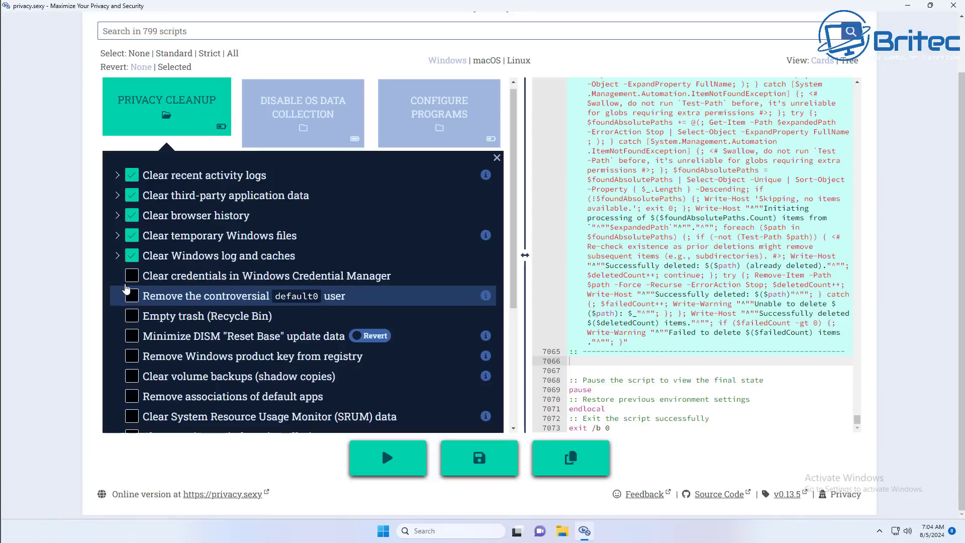
# Select the cleanup tweaks for stored credentials, the default0 user, Recycle Bin, DISM "Reset Base" data, Windows product key and volume backups.
pyautogui.click(131, 276)
pyautogui.click(132, 296)
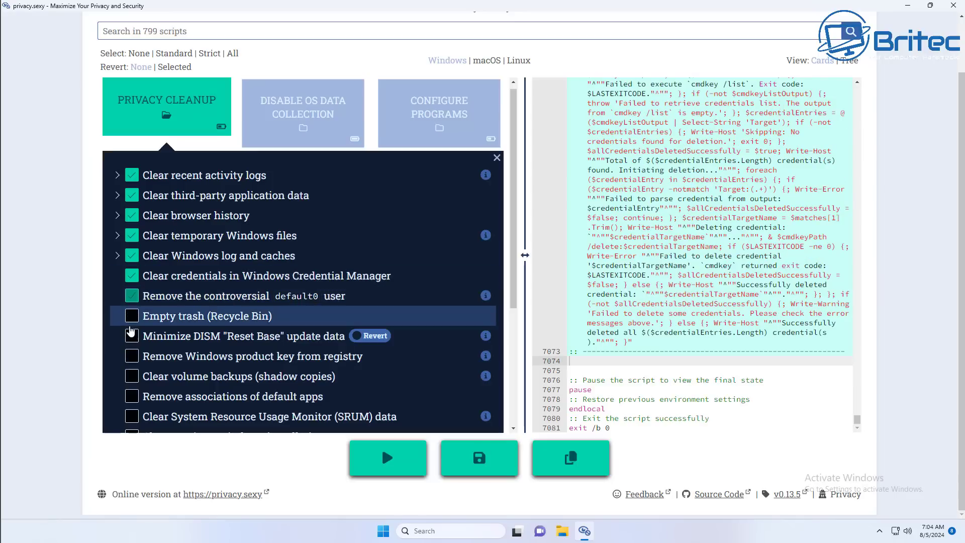
pyautogui.click(131, 316)
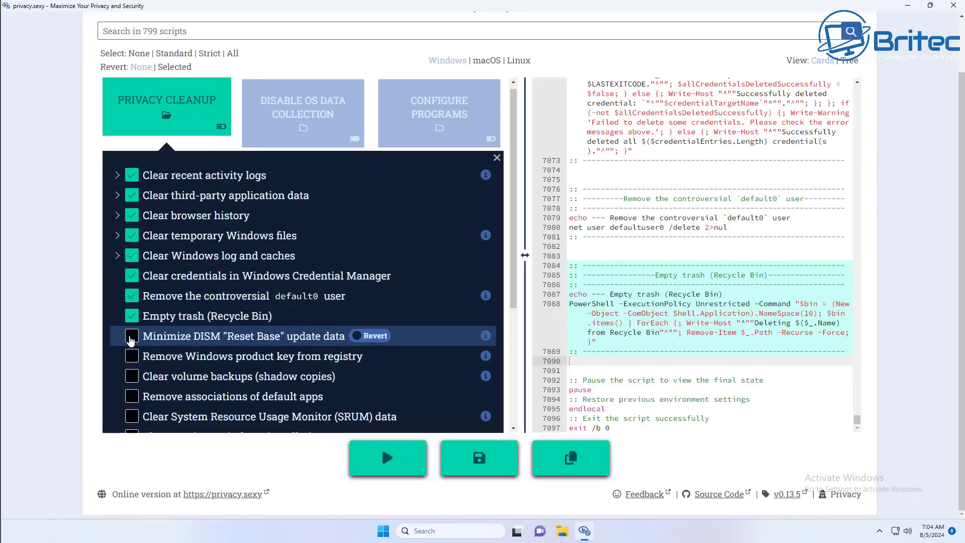
pyautogui.click(131, 336)
pyautogui.click(132, 356)
pyautogui.click(131, 376)
# Deselect Remove Windows product key from registry, and select the cleanup of default app associations, SRUM data and previous Windows installations.
pyautogui.scroll(-2, 246, 379)
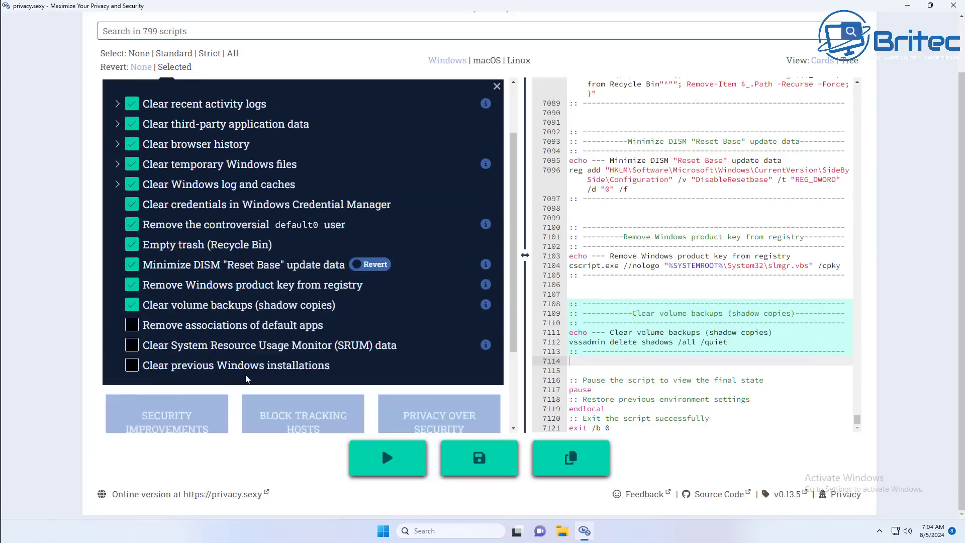
pyautogui.scroll(-2, 247, 378)
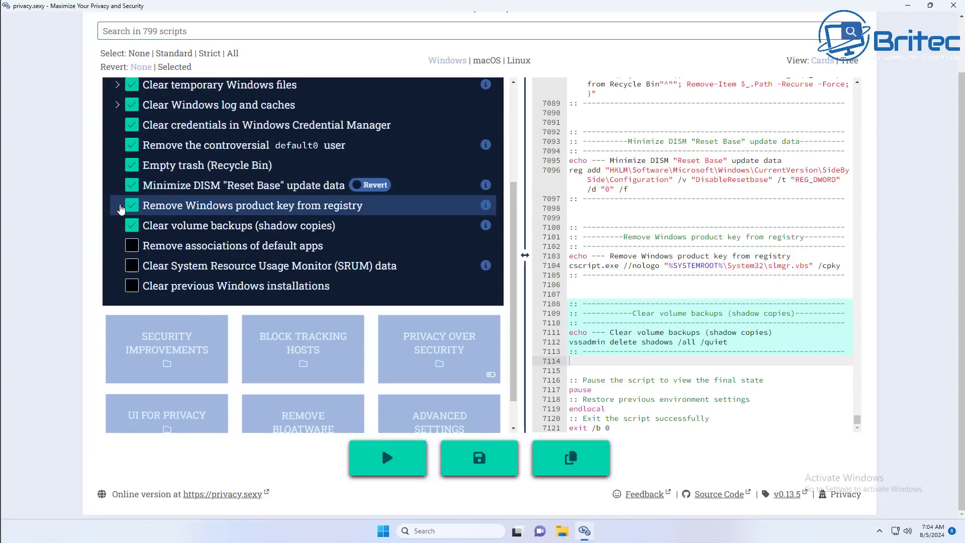
pyautogui.scroll(1, 123, 200)
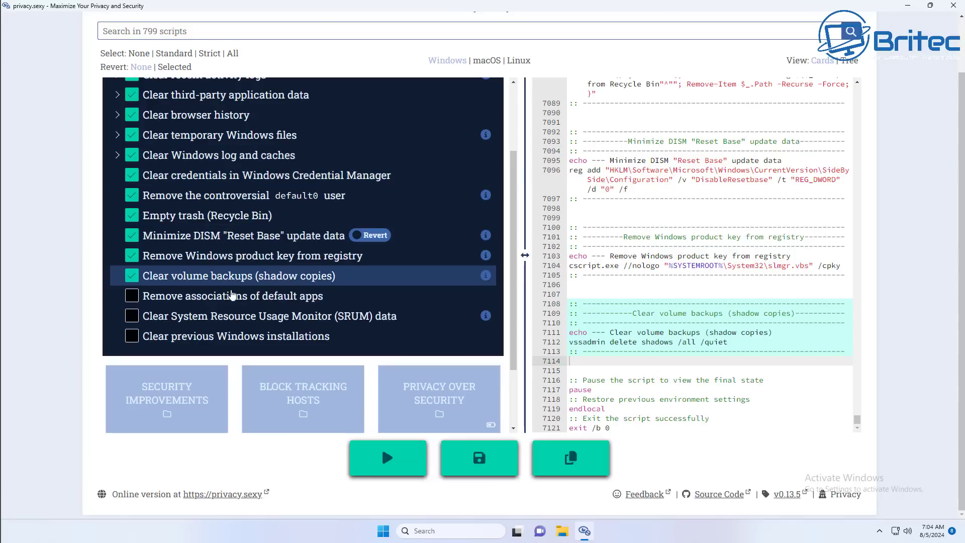
pyautogui.click(129, 256)
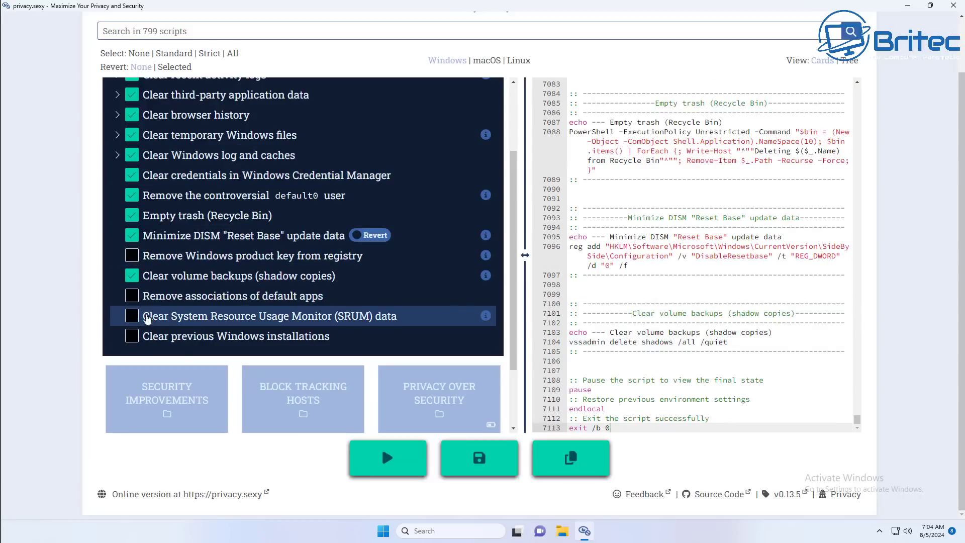
pyautogui.click(131, 296)
pyautogui.click(131, 335)
pyautogui.click(132, 316)
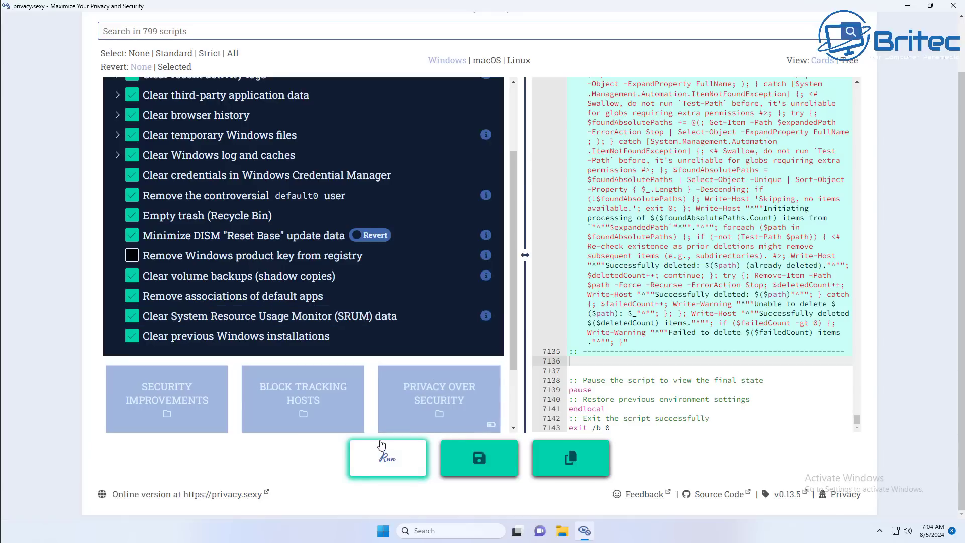
# Run the script with the Privacy Cleanup tweaks included, and close privacy.sexy once it finishes.
pyautogui.click(387, 457)
pyautogui.moveTo(422, 132); pyautogui.dragTo(404, 129)
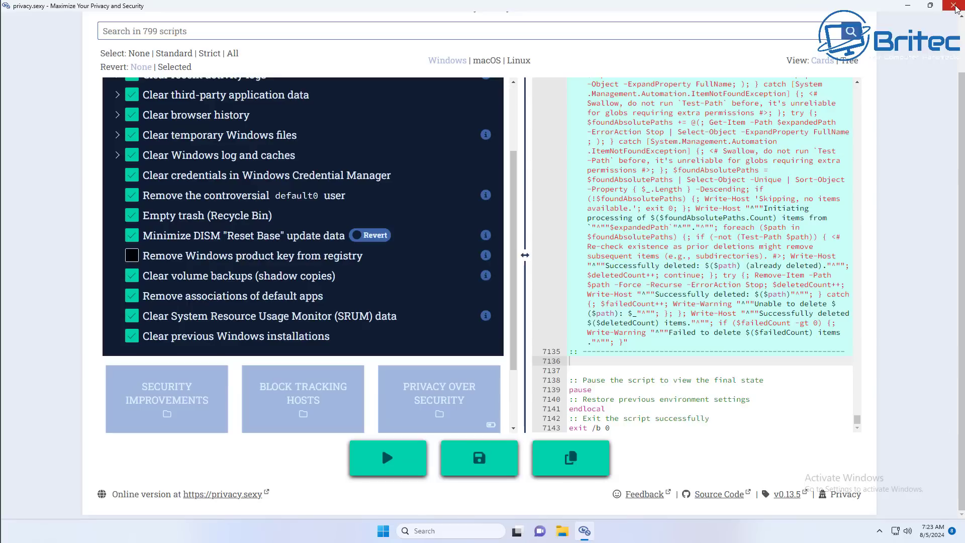
pyautogui.click(953, 6)
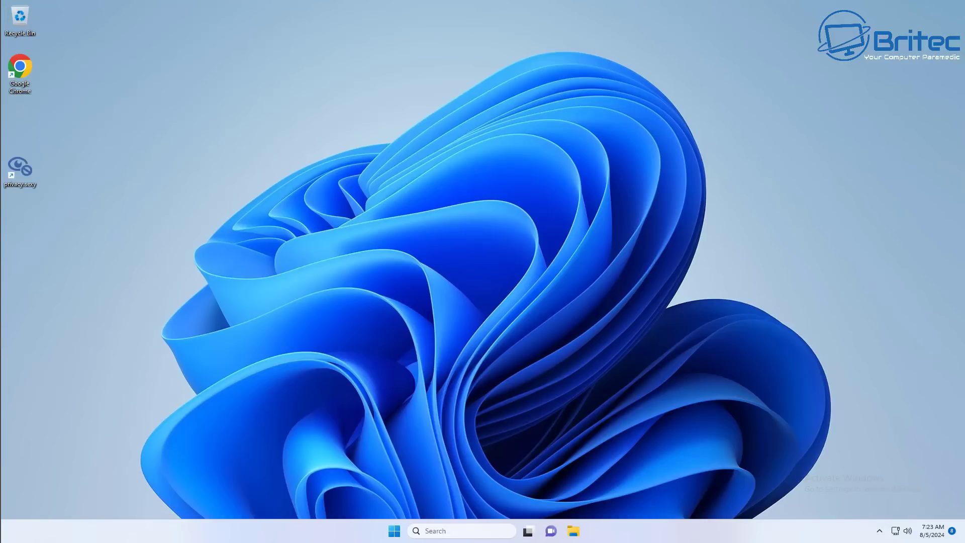
# Restart the computer.
pyautogui.click(393, 531)
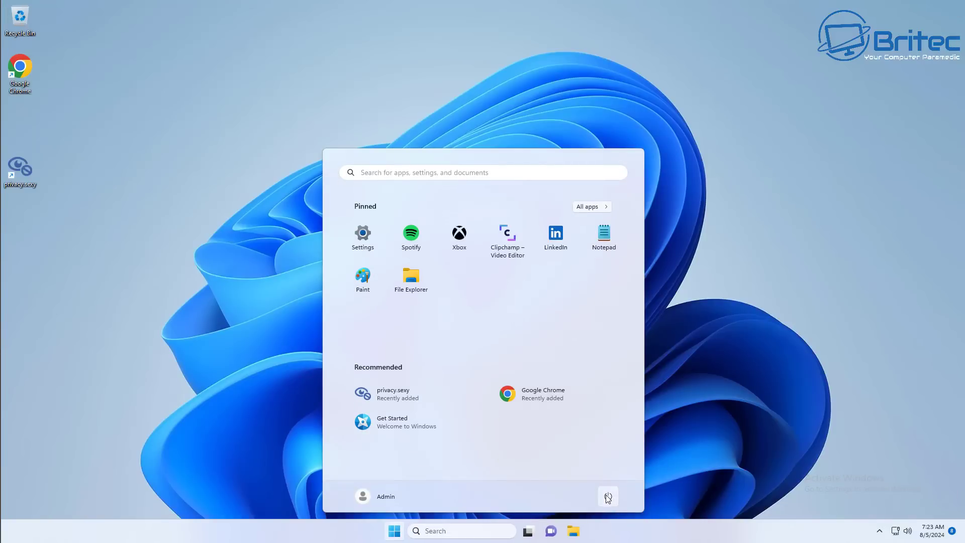
pyautogui.click(608, 496)
pyautogui.click(608, 478)
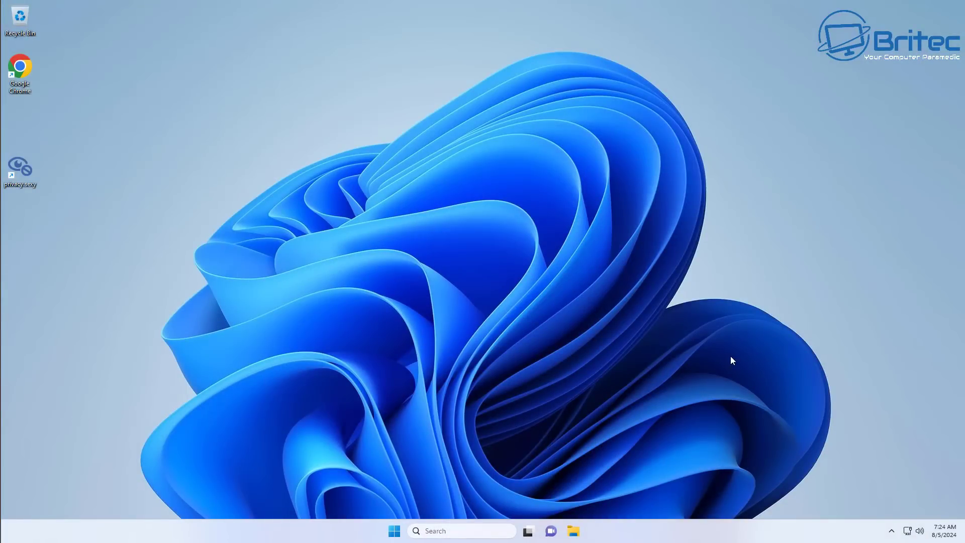
# Open the Start menu's full list of installed apps to check what remains.
pyautogui.click(394, 531)
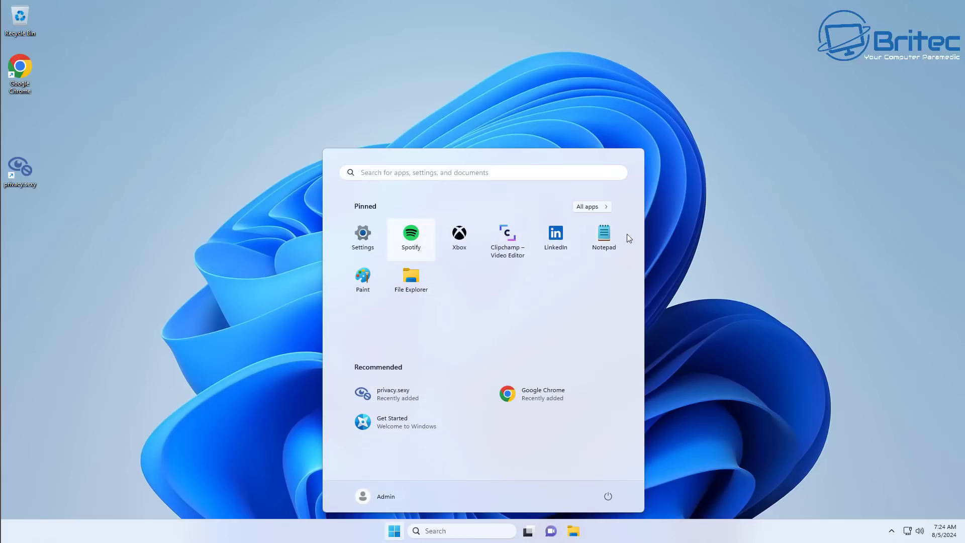
pyautogui.click(590, 208)
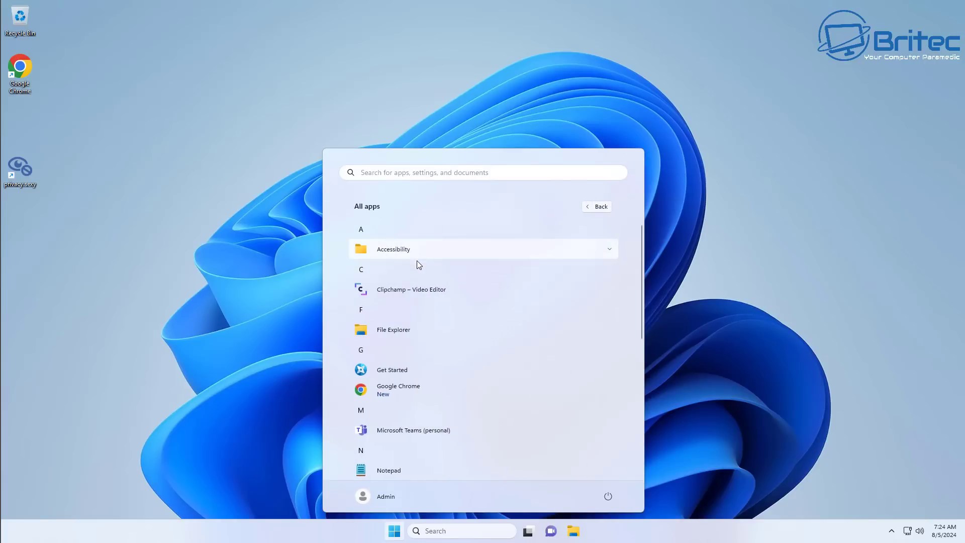
# Uninstall Clipchamp – Video Editor and Spotify from the Start menu's pinned apps.
pyautogui.scroll(-6, 411, 303)
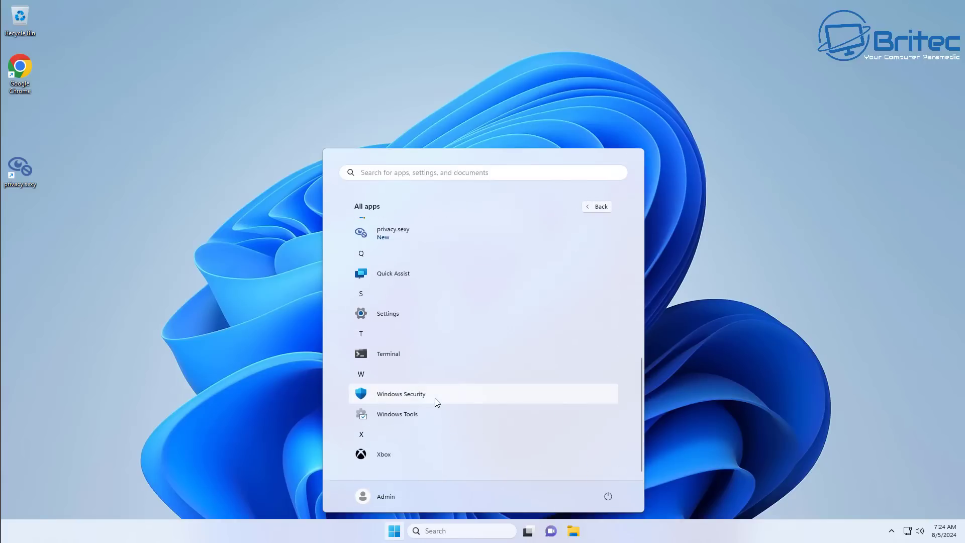
pyautogui.scroll(6, 437, 400)
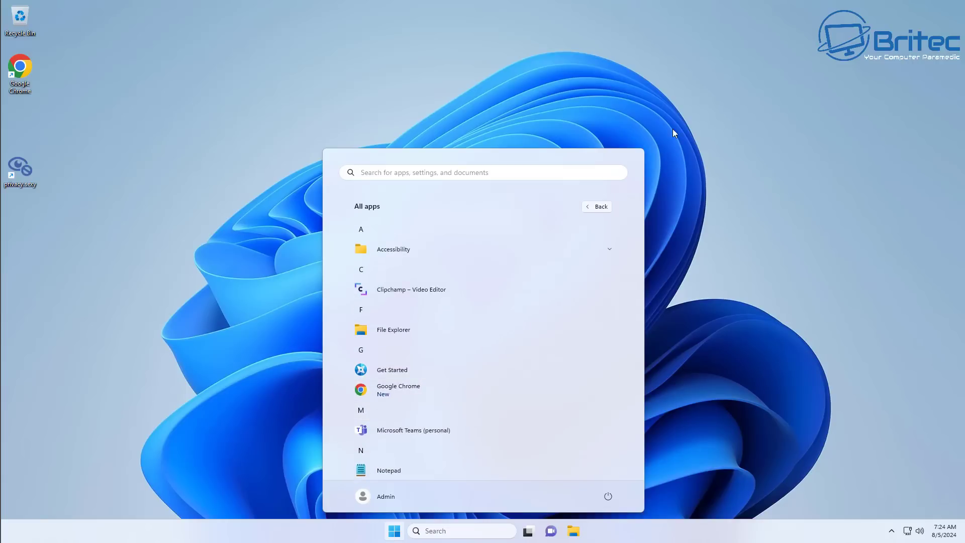
pyautogui.click(595, 209)
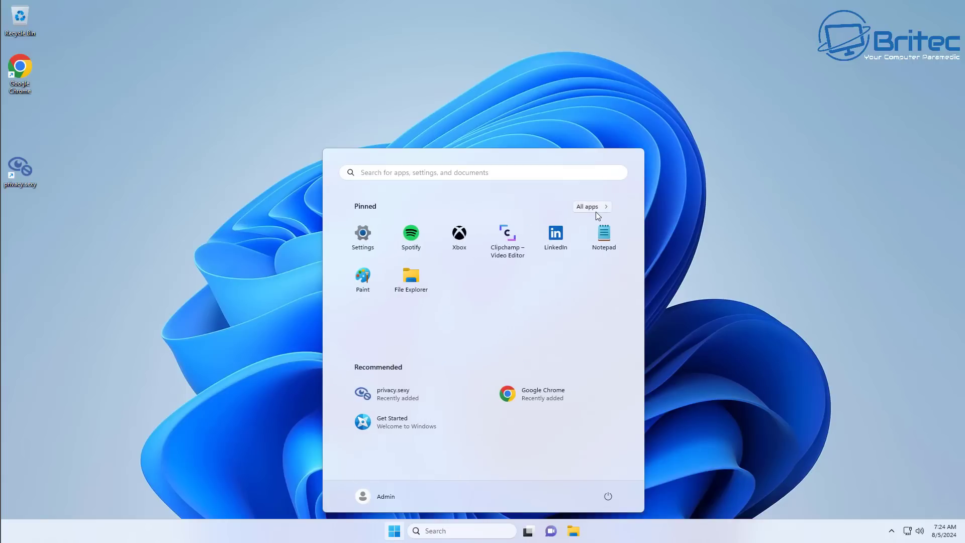
pyautogui.rightClick(501, 245)
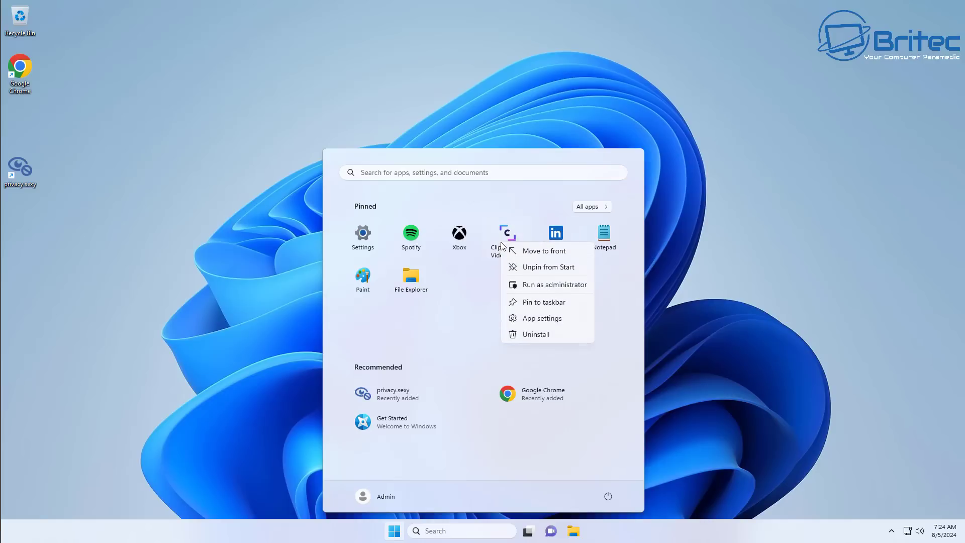
pyautogui.click(510, 336)
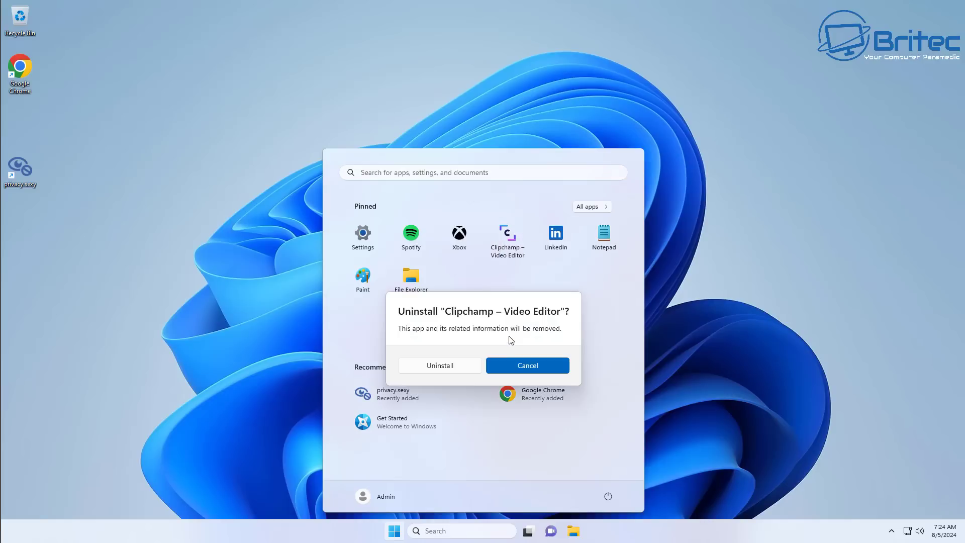
pyautogui.click(438, 368)
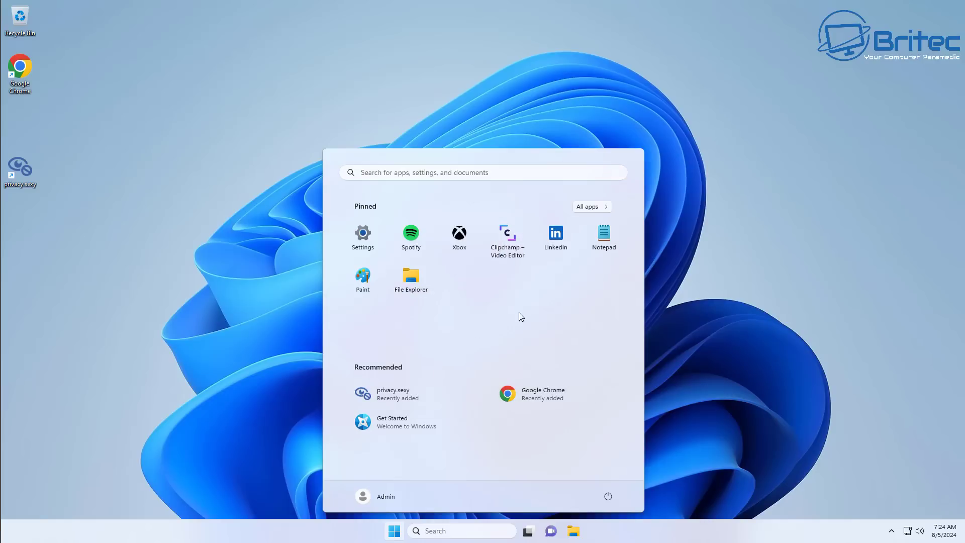
pyautogui.rightClick(400, 235)
pyautogui.click(430, 278)
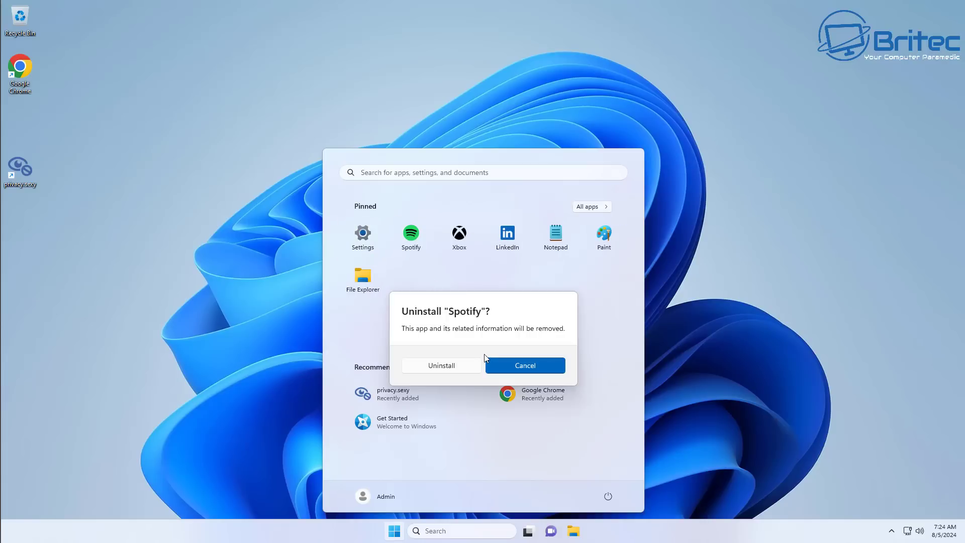
pyautogui.click(453, 367)
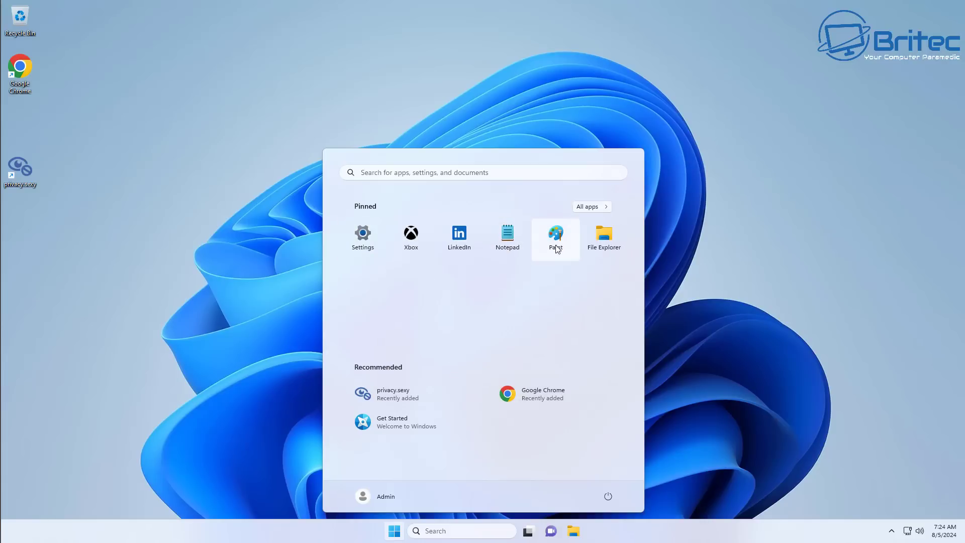
# Uninstall Microsoft Teams (personal) from the Start menu's full app list.
pyautogui.click(600, 208)
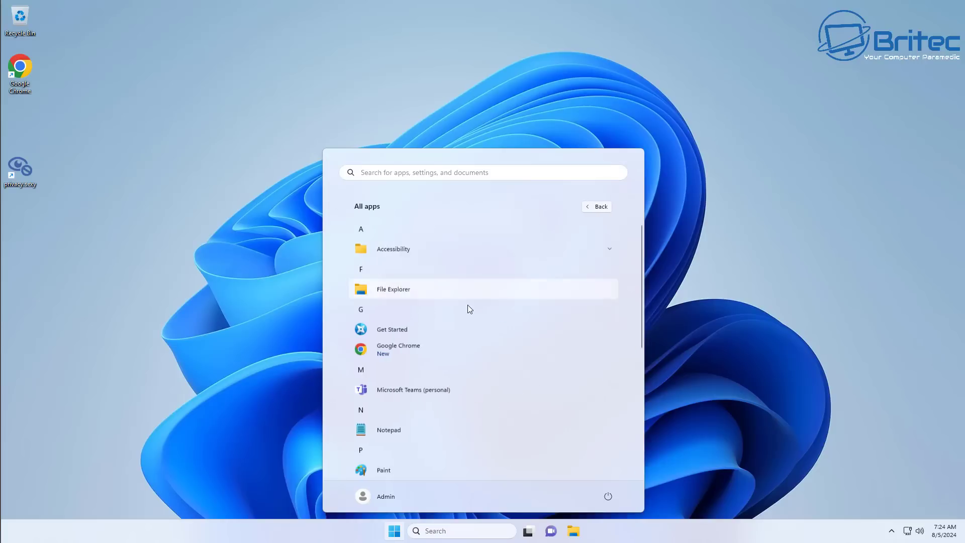
pyautogui.scroll(-3, 454, 321)
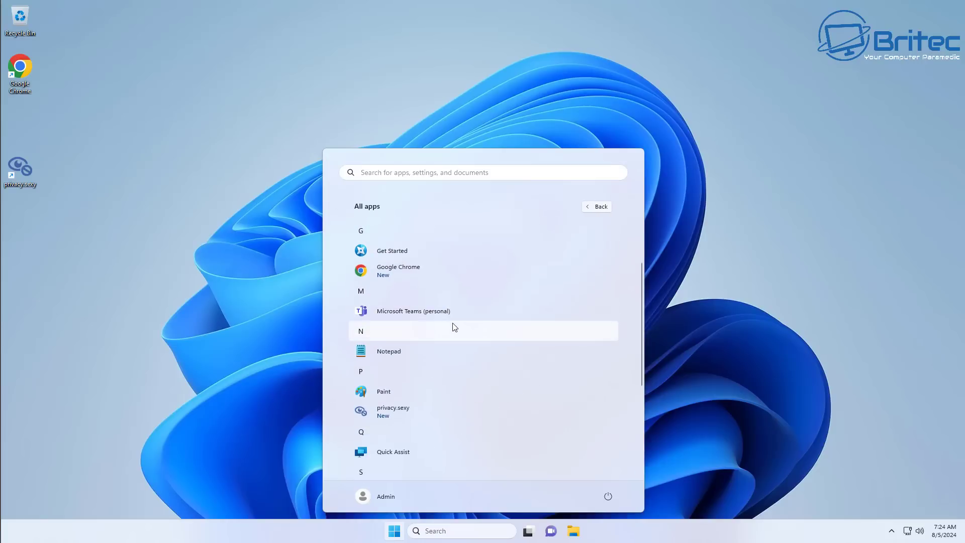
pyautogui.rightClick(410, 311)
pyautogui.click(447, 350)
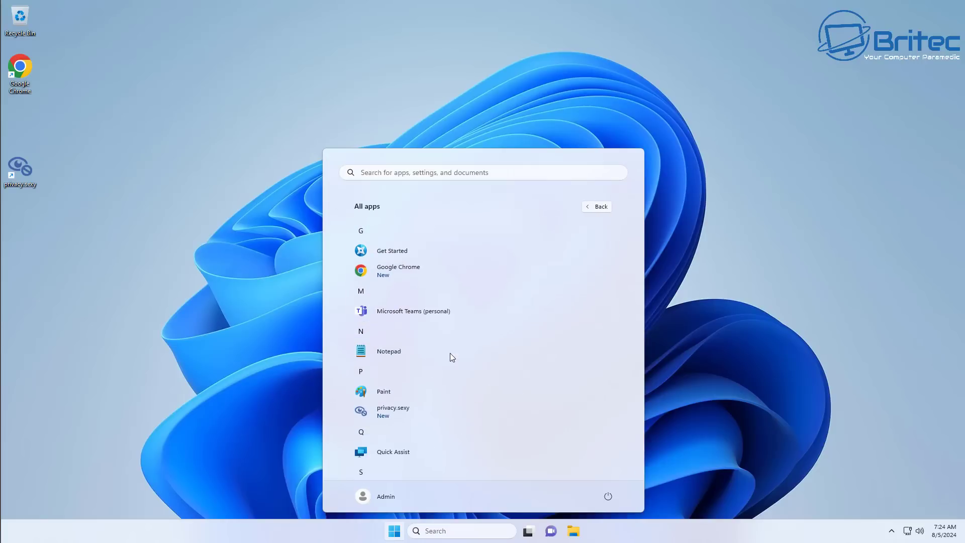
pyautogui.click(498, 280)
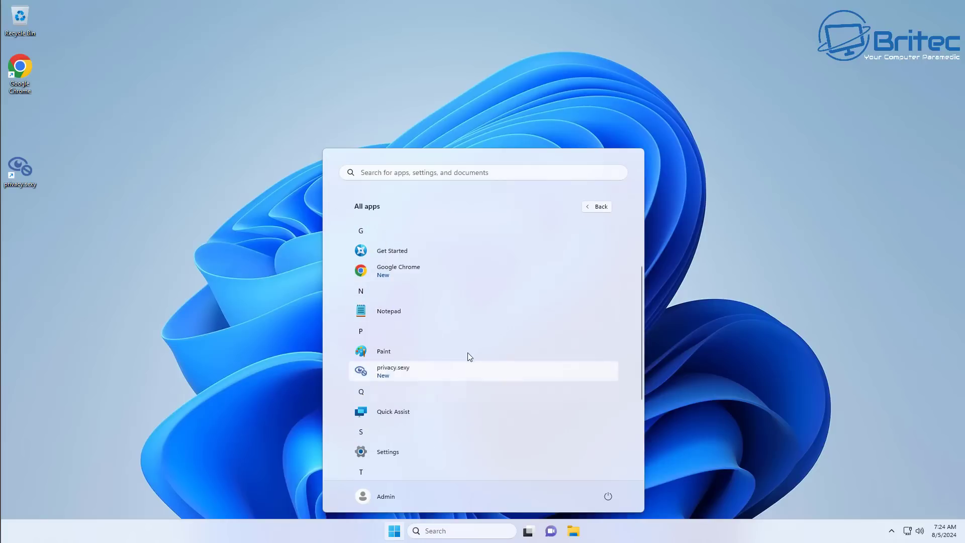
# Uninstall Quick Assist from the full app list and close the Start menu.
pyautogui.scroll(-3, 457, 351)
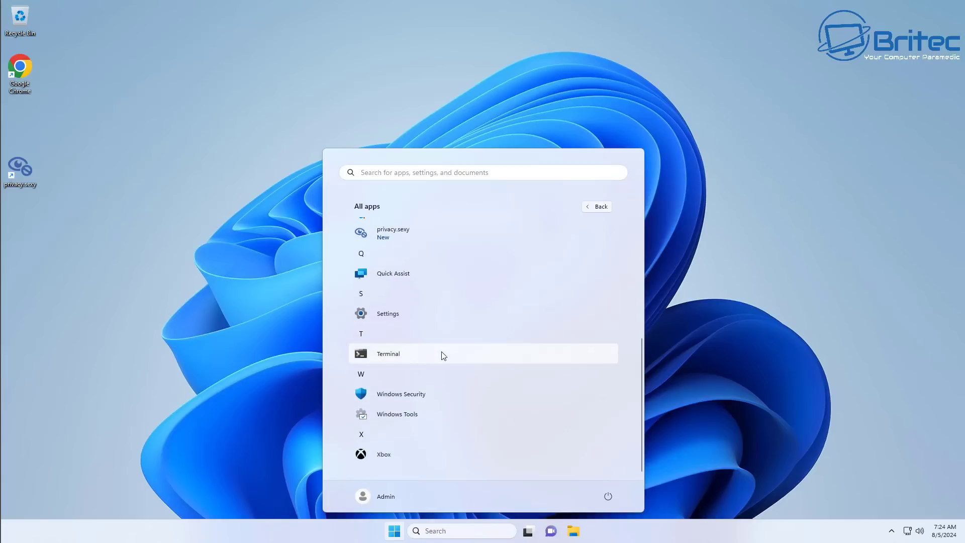
pyautogui.rightClick(398, 276)
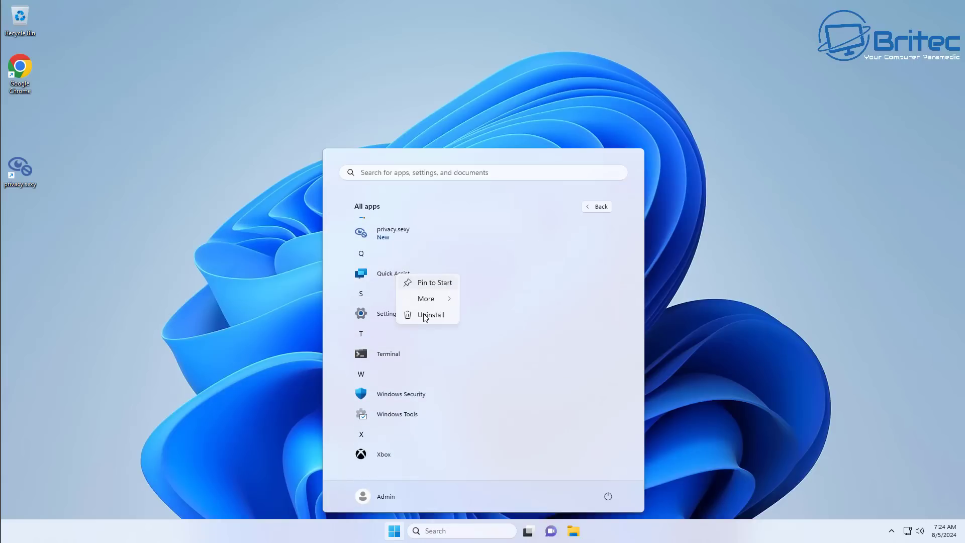
pyautogui.click(424, 313)
pyautogui.click(542, 245)
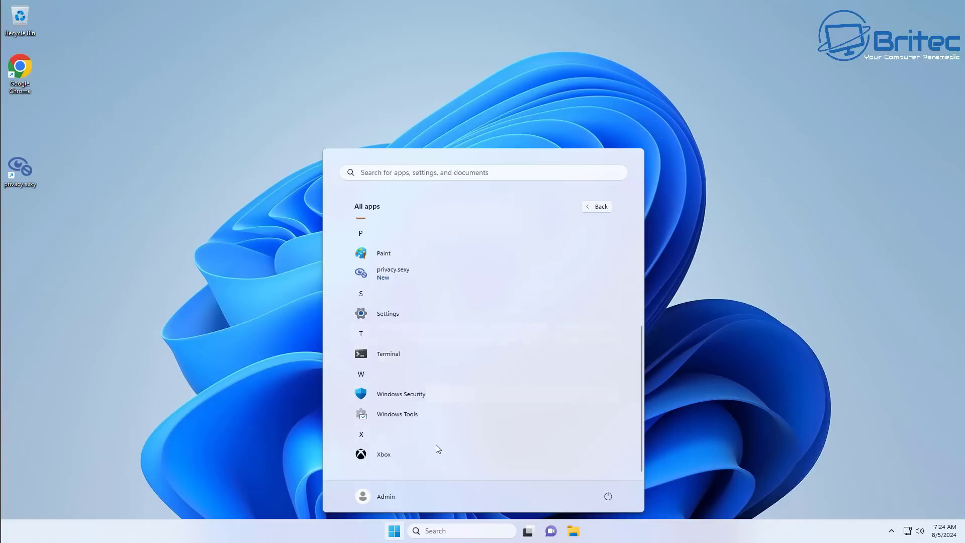
pyautogui.scroll(3, 574, 233)
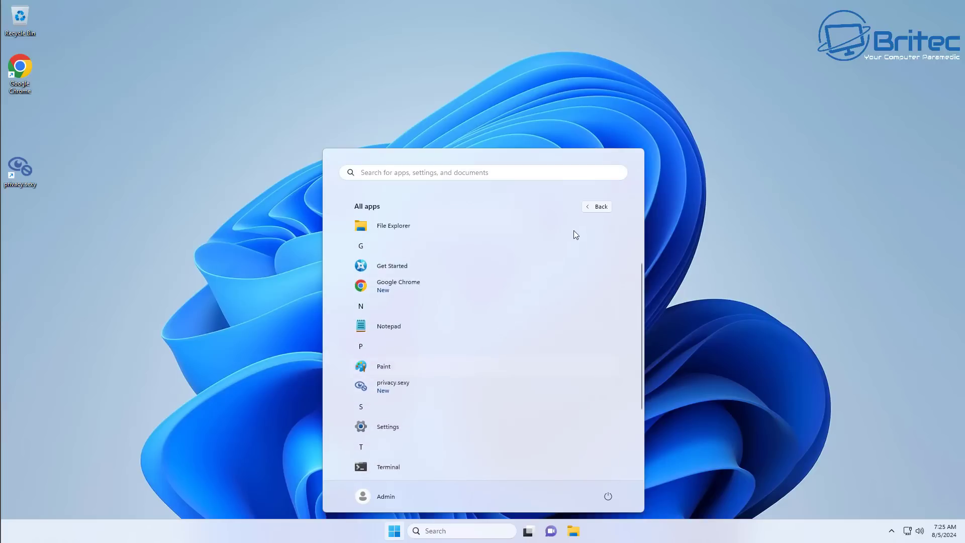
pyautogui.click(597, 207)
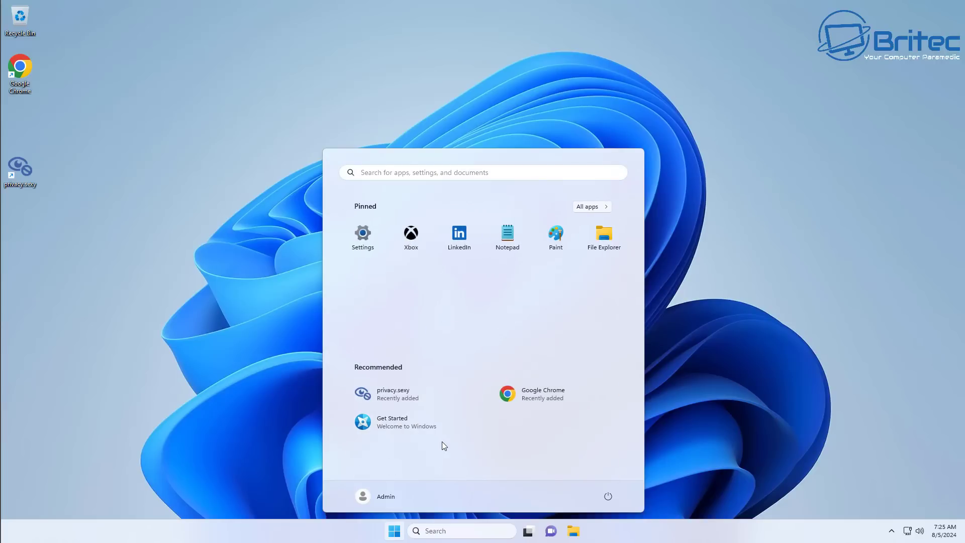
pyautogui.click(716, 247)
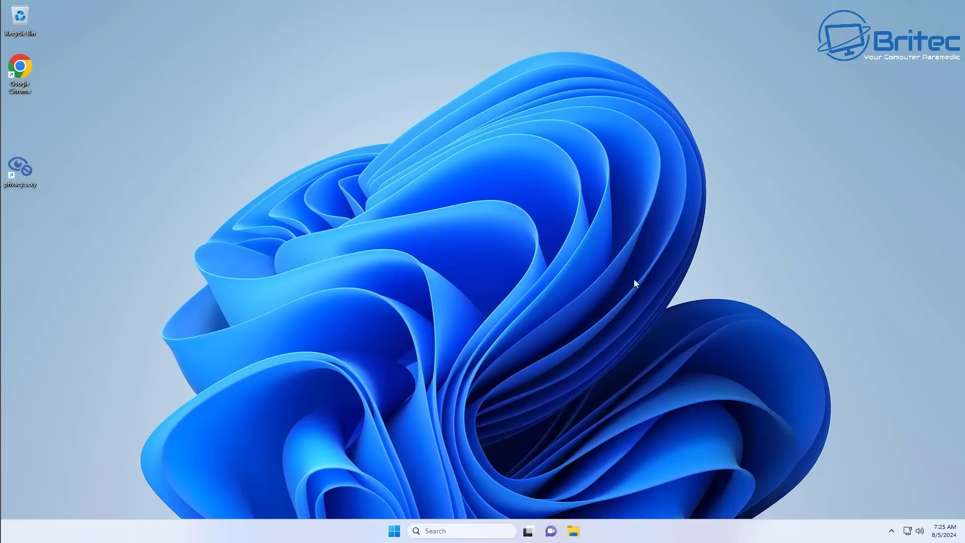
# Open the Privacy & security settings and check the Account info and General privacy options.
pyautogui.click(391, 535)
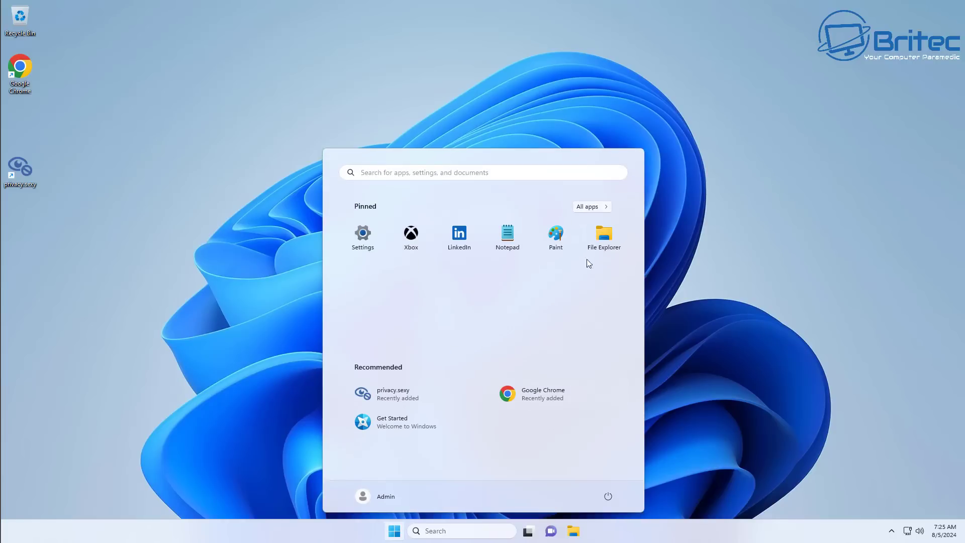
pyautogui.click(364, 236)
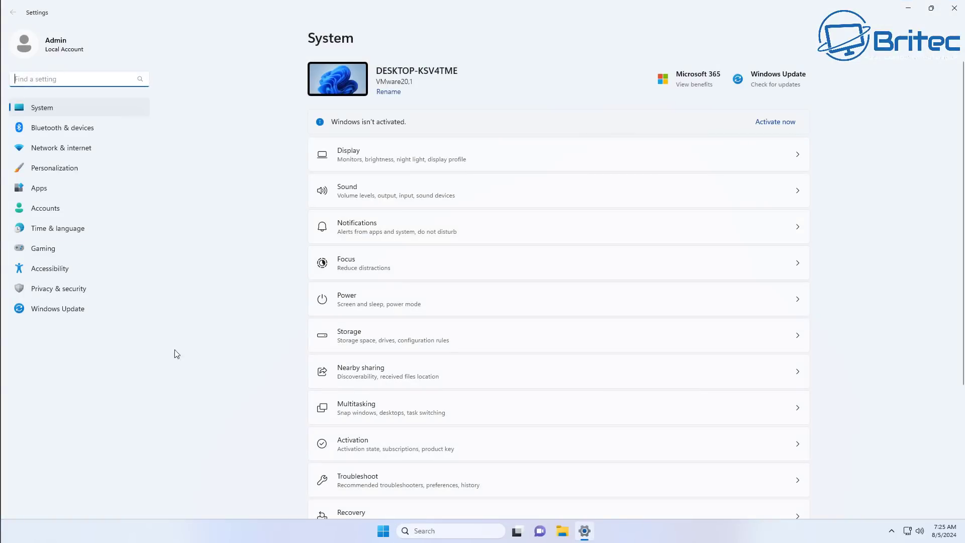
pyautogui.click(63, 291)
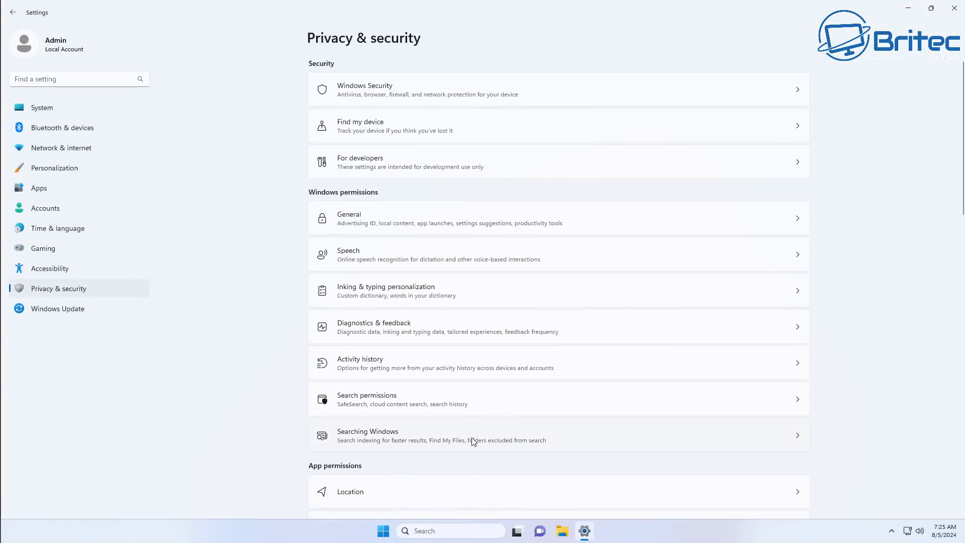
pyautogui.scroll(-7, 469, 441)
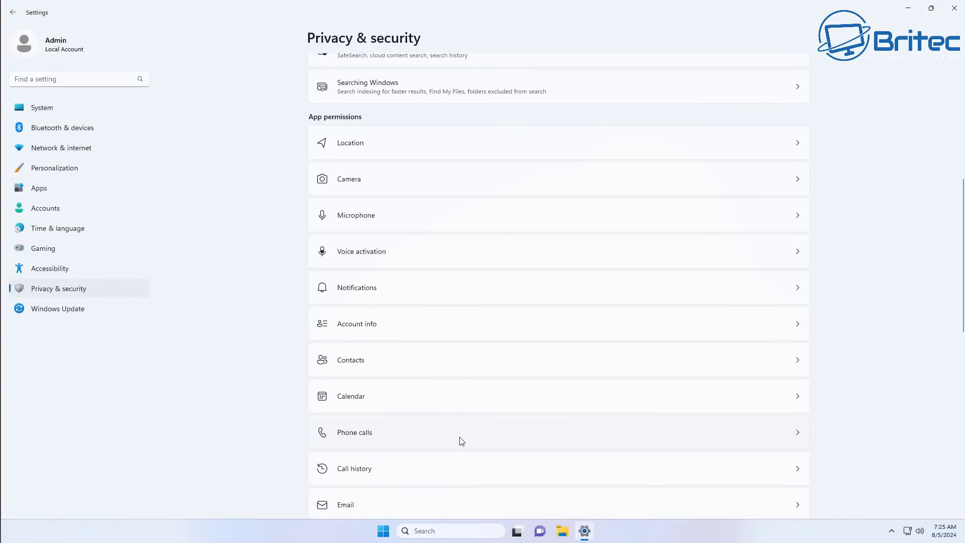
pyautogui.click(417, 334)
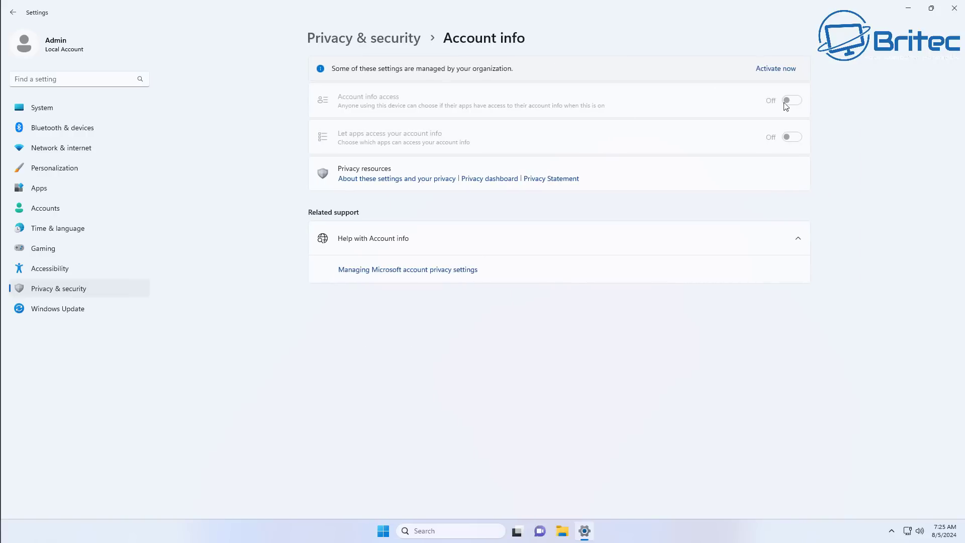
pyautogui.click(13, 16)
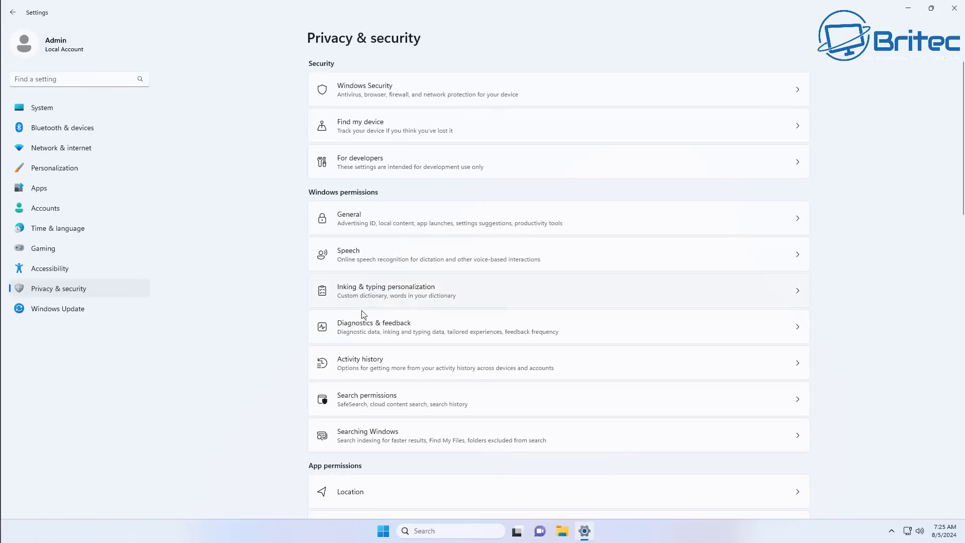
pyautogui.click(400, 221)
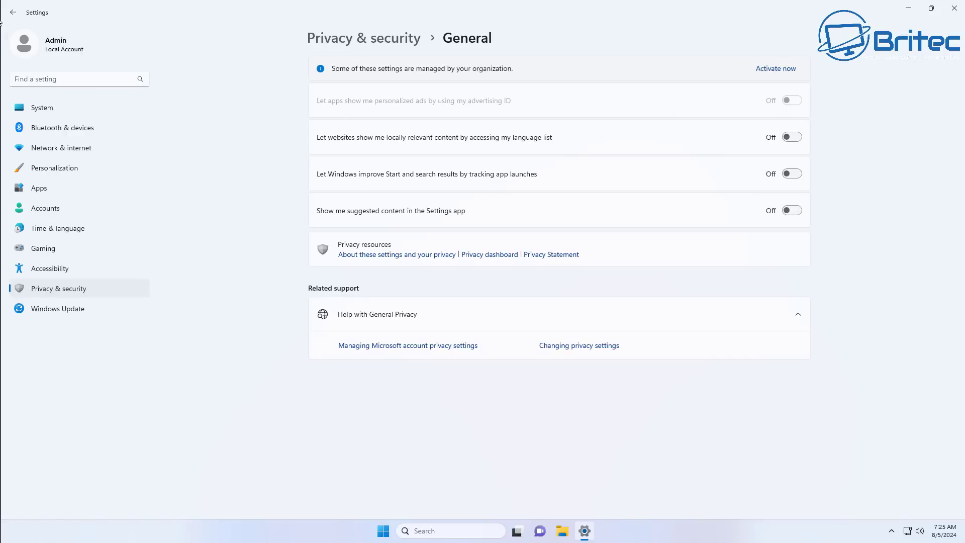
pyautogui.click(12, 12)
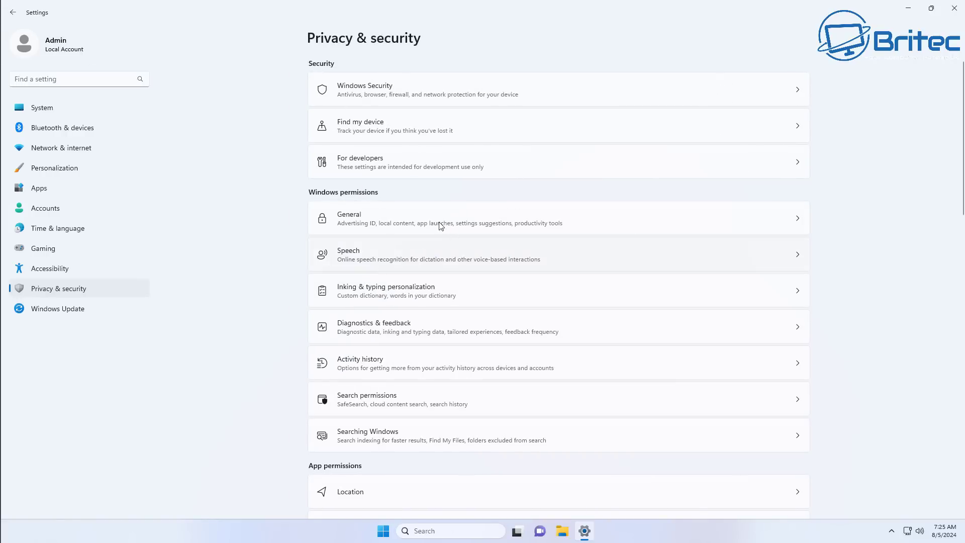
# Check Windows Security from the Privacy & security settings, closing its window and returning to the overview.
pyautogui.click(431, 97)
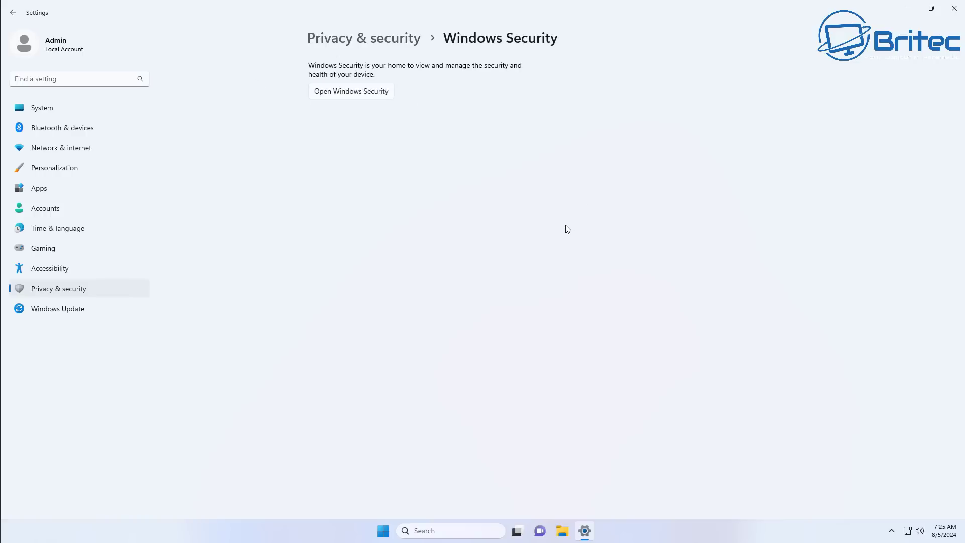
pyautogui.click(372, 97)
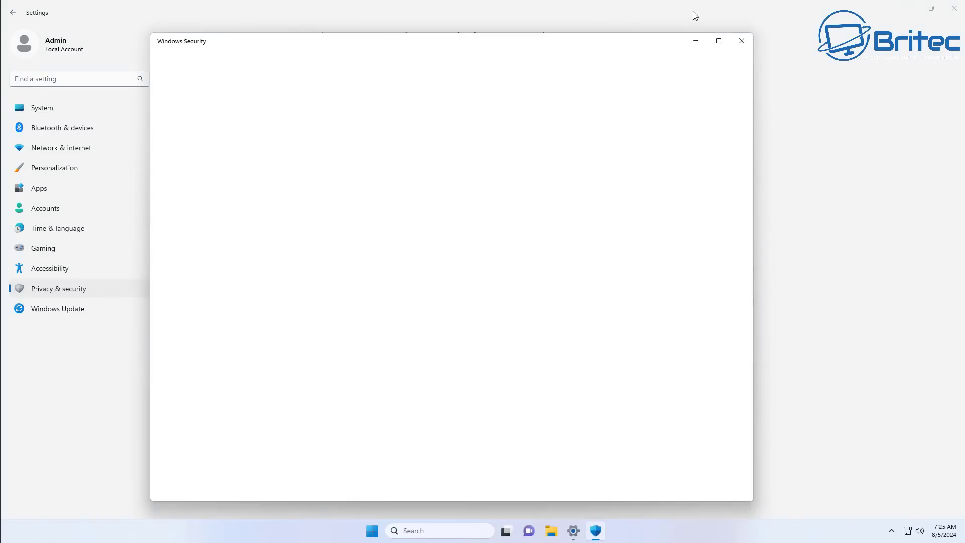
pyautogui.click(741, 42)
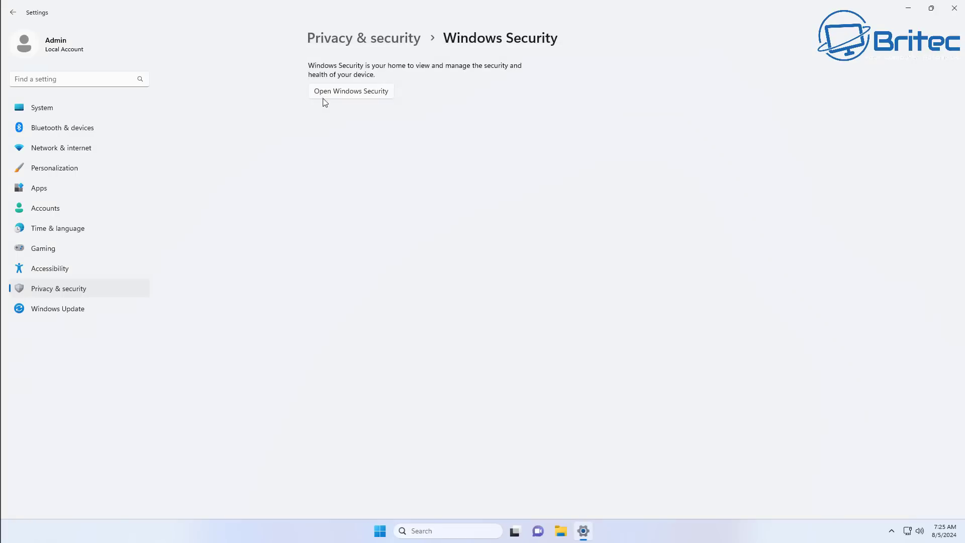
pyautogui.click(13, 13)
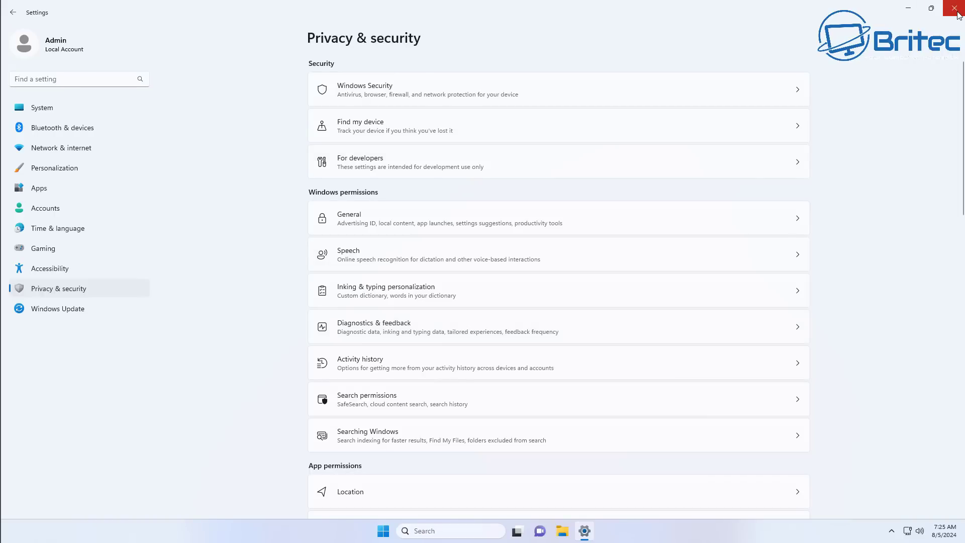
# Check the Windows Update settings and try to open the System Notifications page, dismissing the error dialog.
pyautogui.click(45, 314)
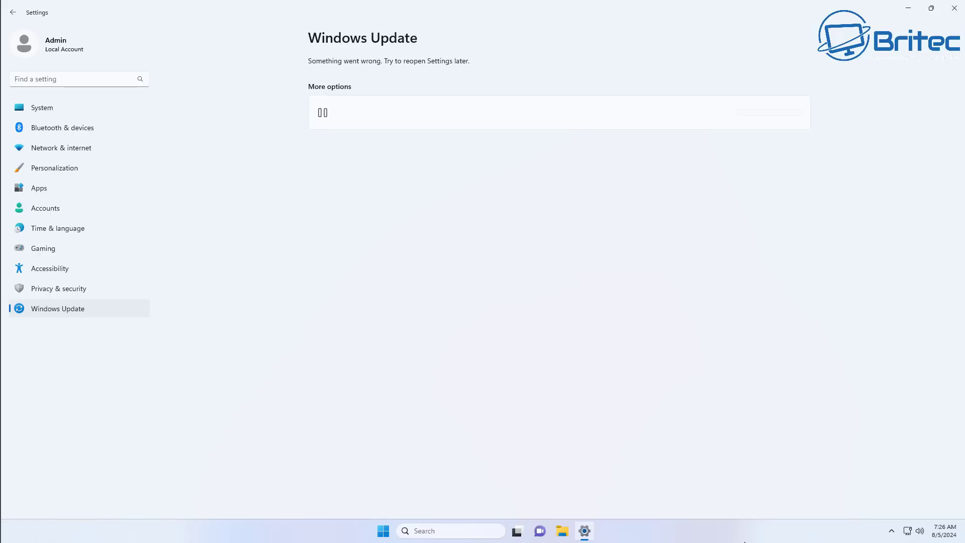
pyautogui.click(33, 110)
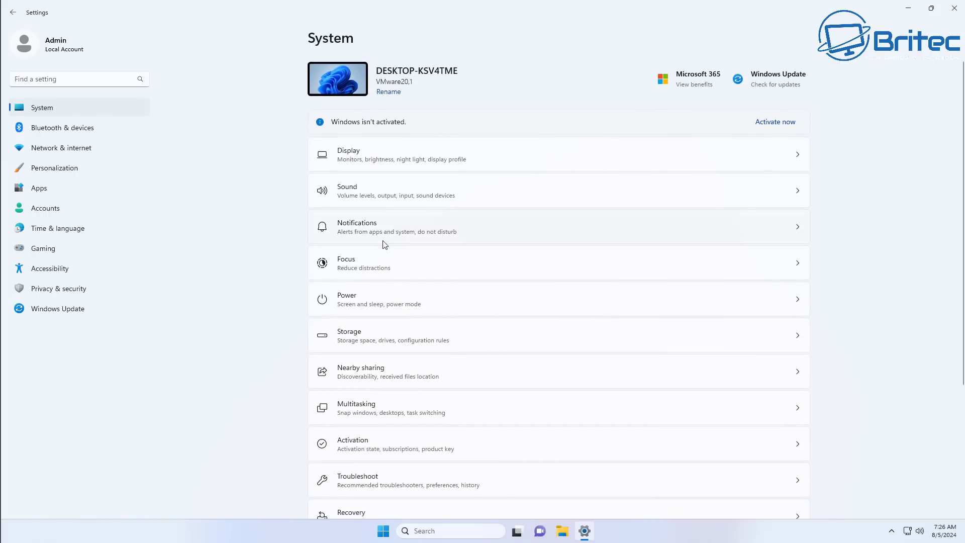
pyautogui.click(385, 243)
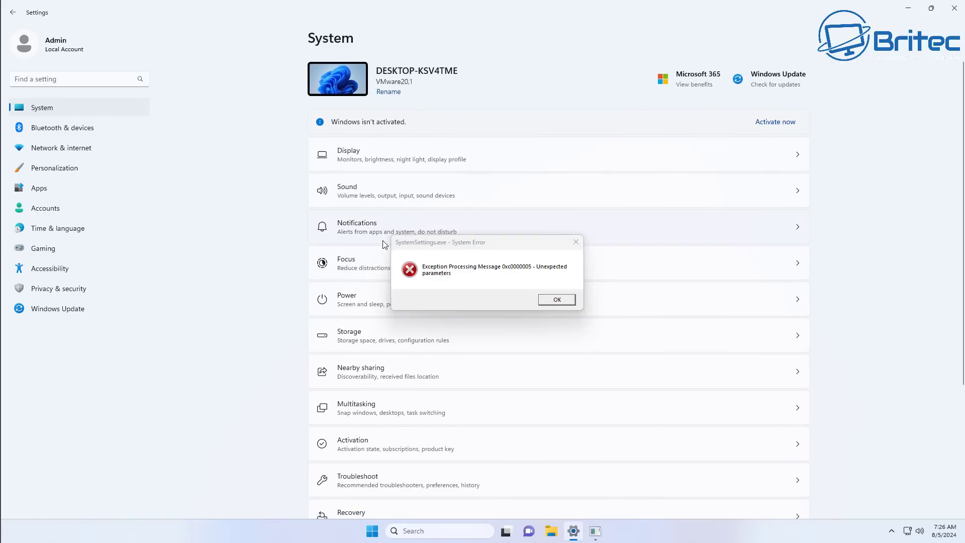
pyautogui.click(559, 302)
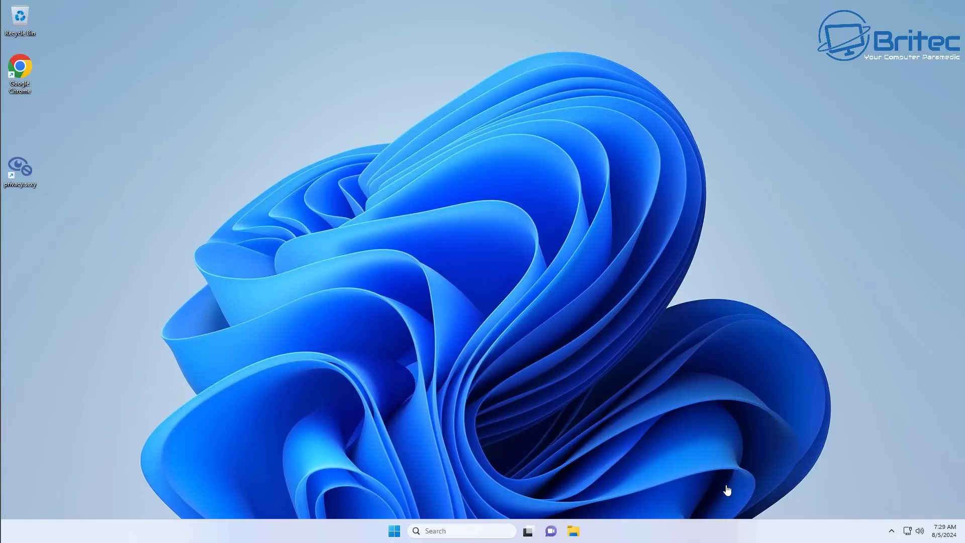
# Set the taskbar search to Search icon only, turn off Task view and Chat, and close Settings.
pyautogui.rightClick(620, 531)
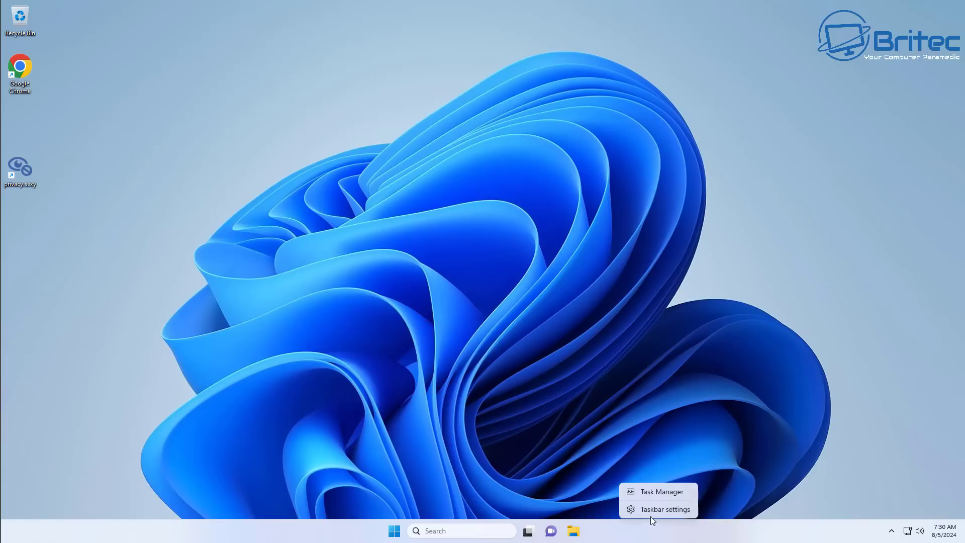
pyautogui.click(656, 508)
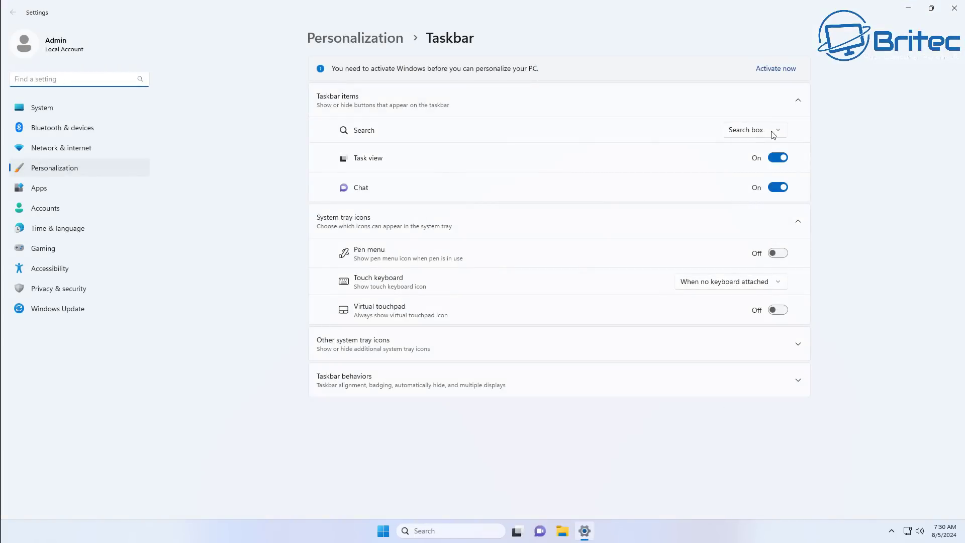
pyautogui.click(773, 135)
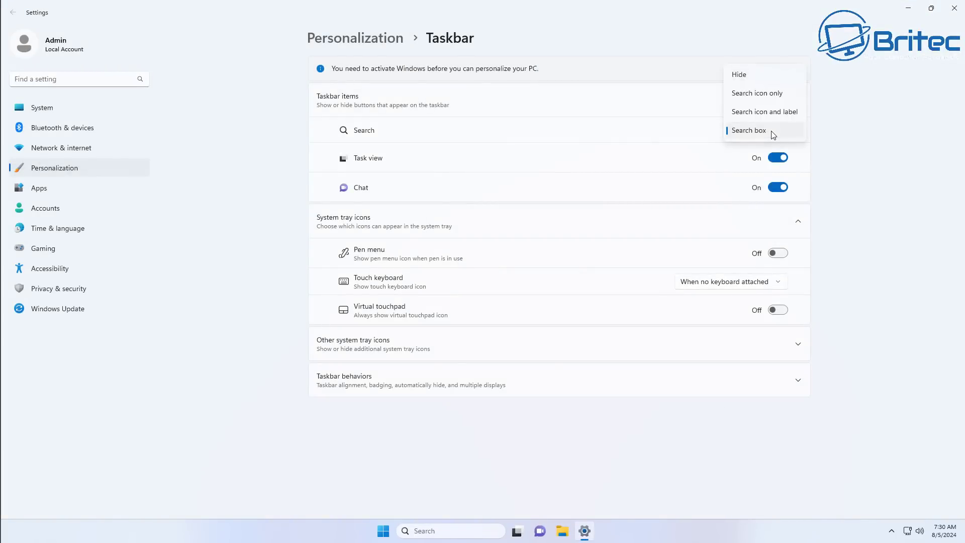
pyautogui.click(767, 100)
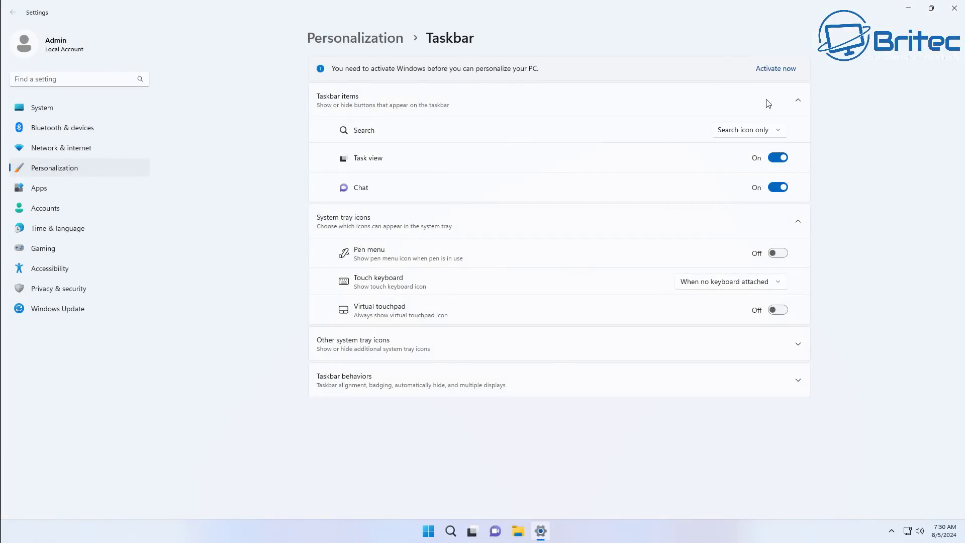
pyautogui.click(774, 158)
pyautogui.click(776, 187)
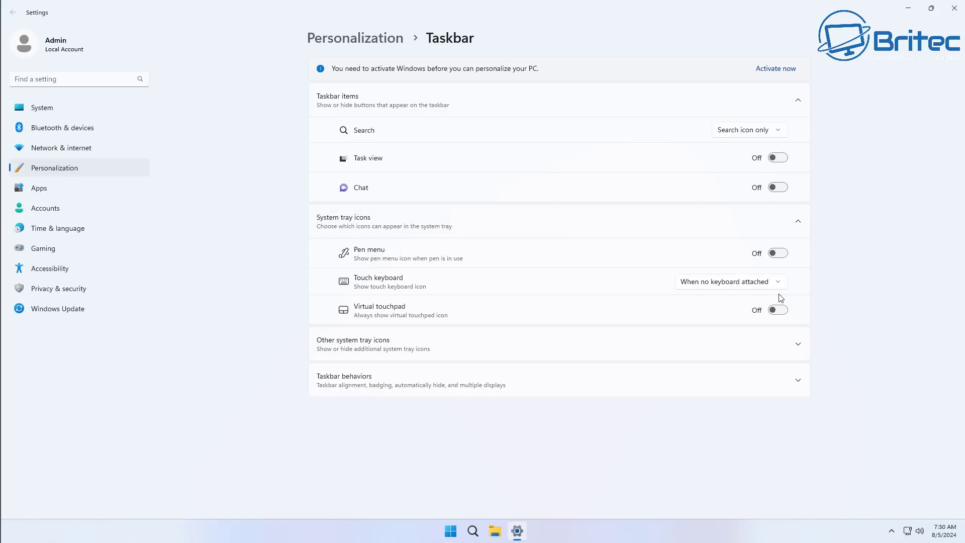
pyautogui.click(947, 18)
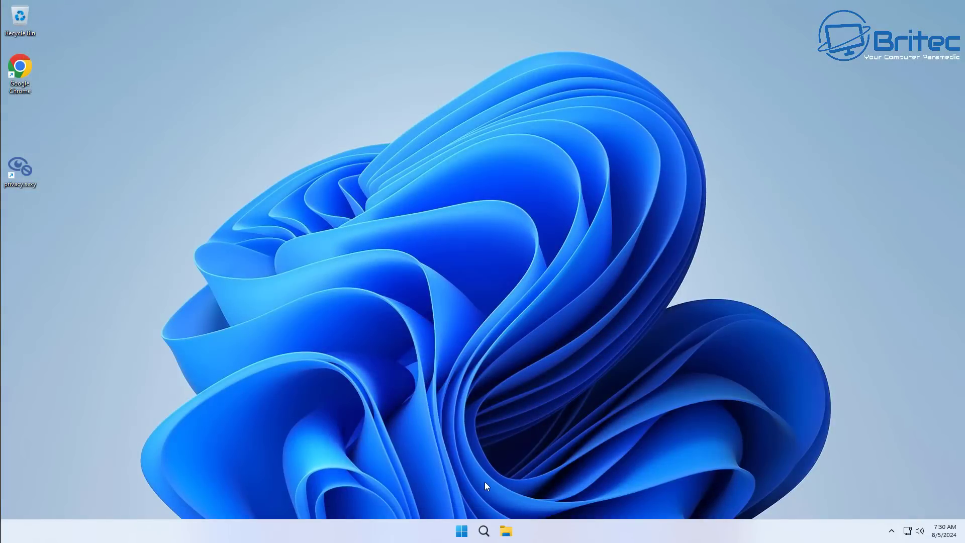